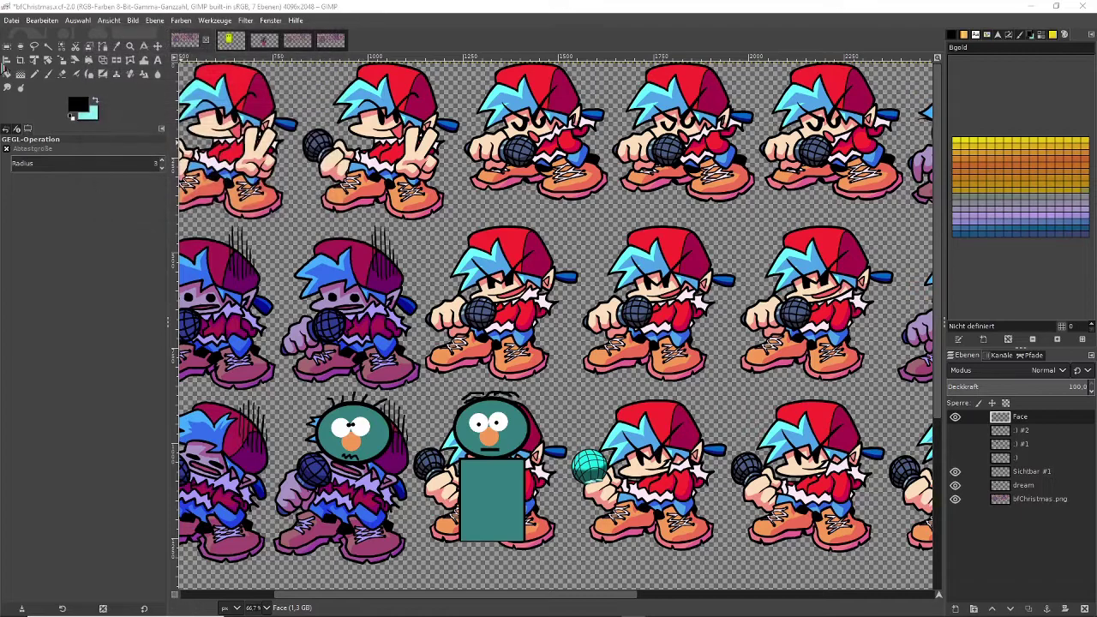
left_click(20, 45)
left_click_drag(477, 237, 501, 278)
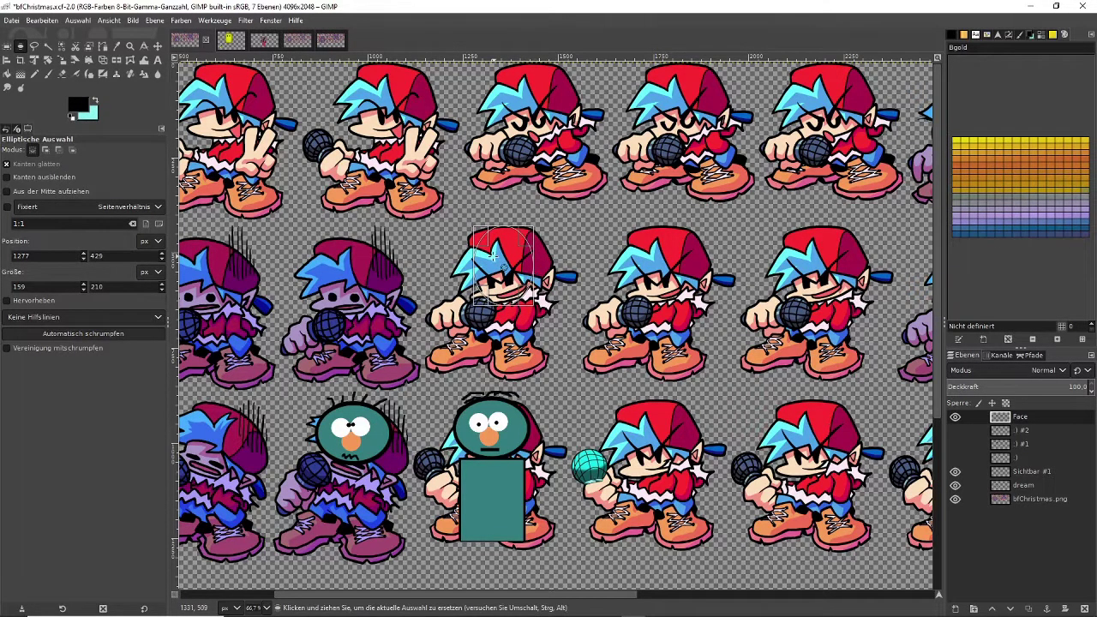
left_click_drag(487, 276, 494, 276)
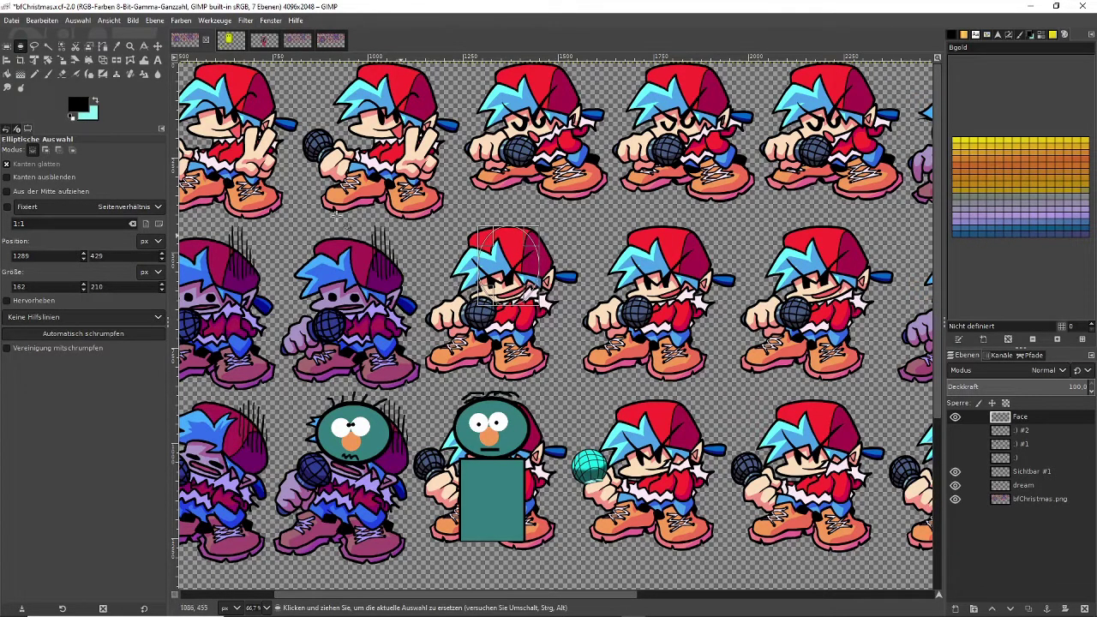
left_click(77, 19)
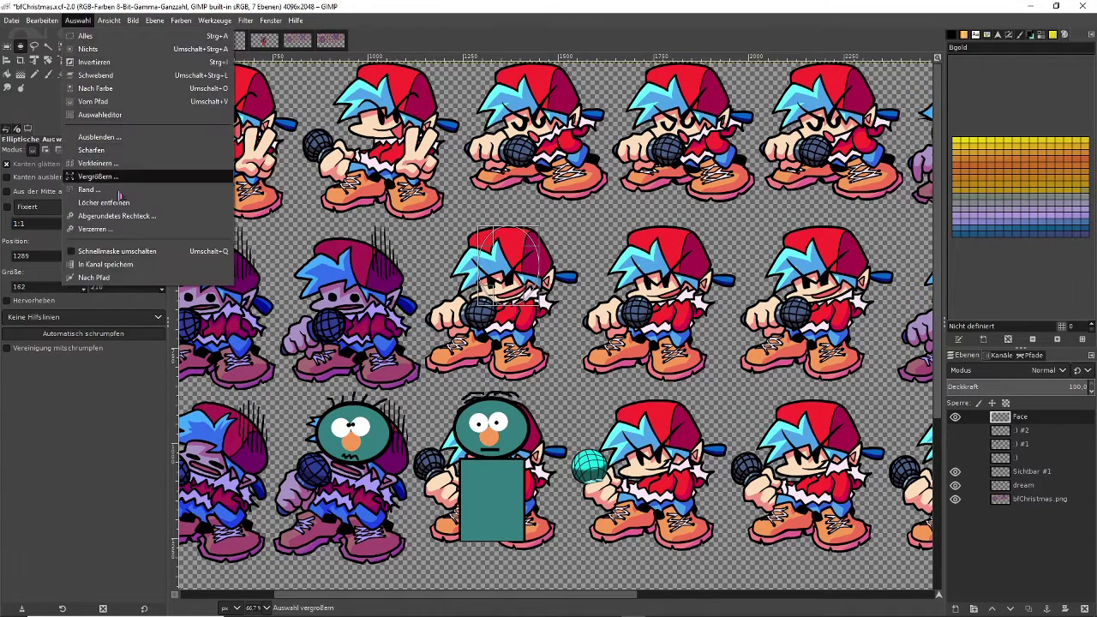
left_click(120, 192)
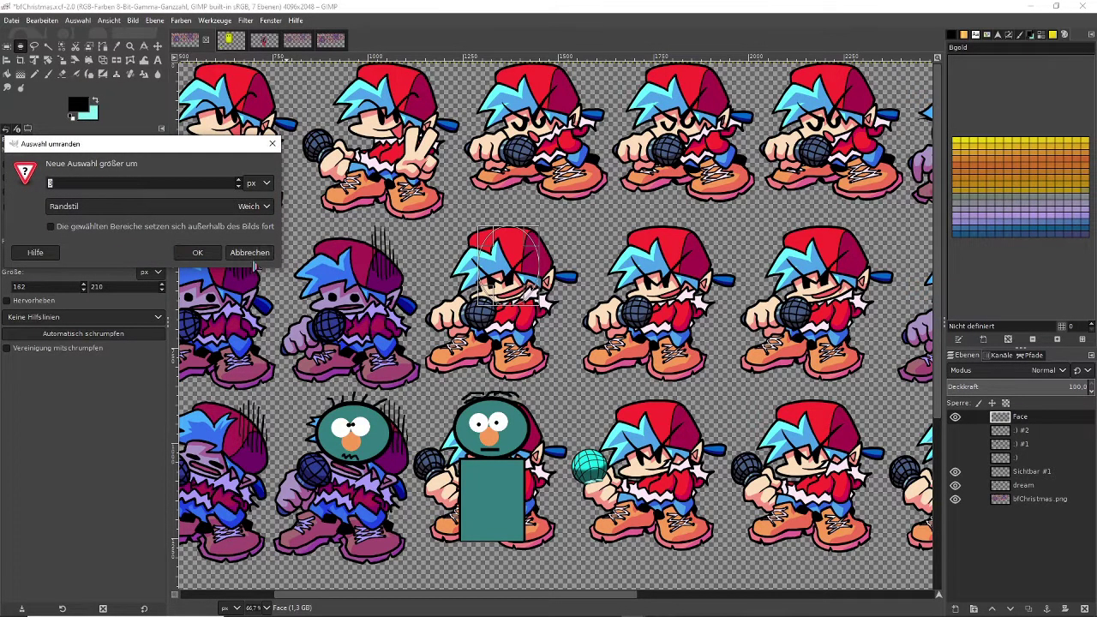
left_click(249, 252)
- Select an ellipse about 188 × 219 px over the head of the first normal-coloured middle-row character and fill it with light cyan
left_click(95, 101)
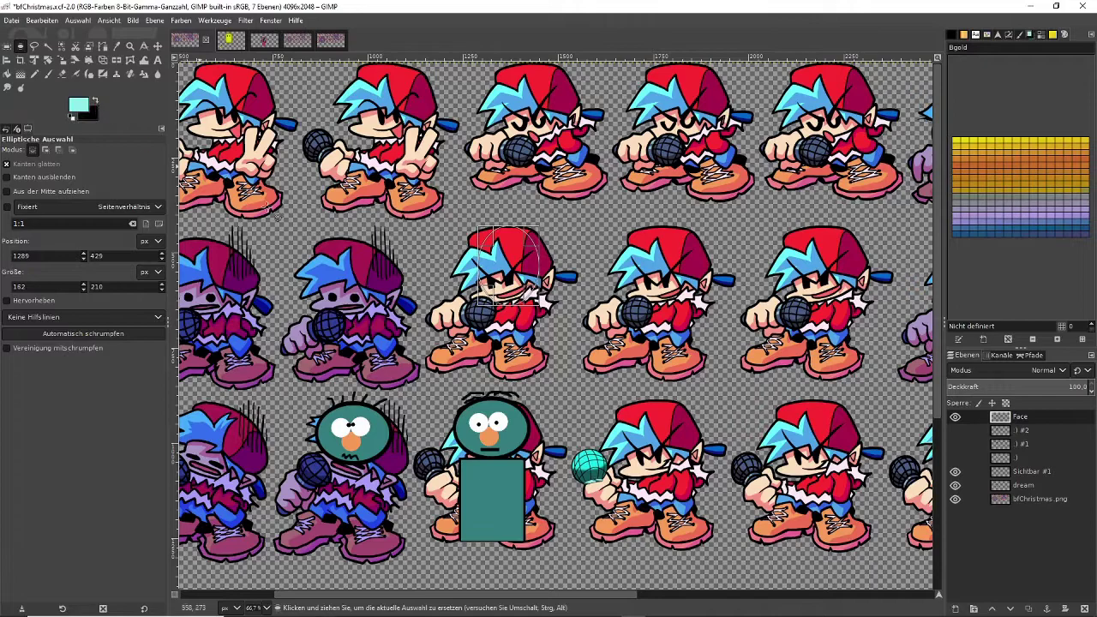
left_click(507, 373)
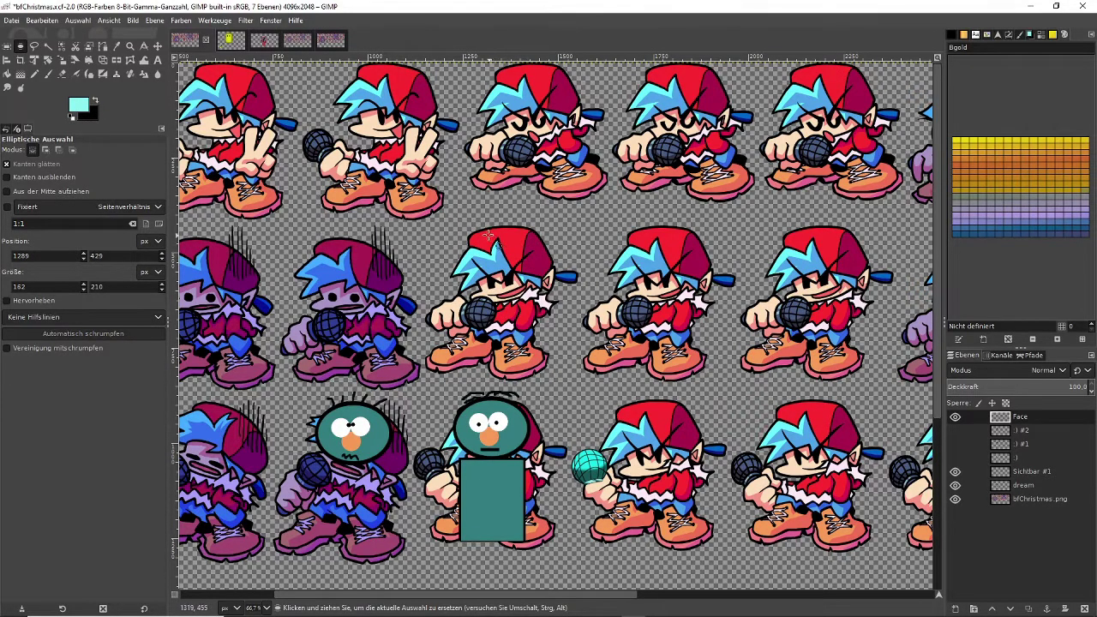
left_click_drag(487, 232, 512, 234)
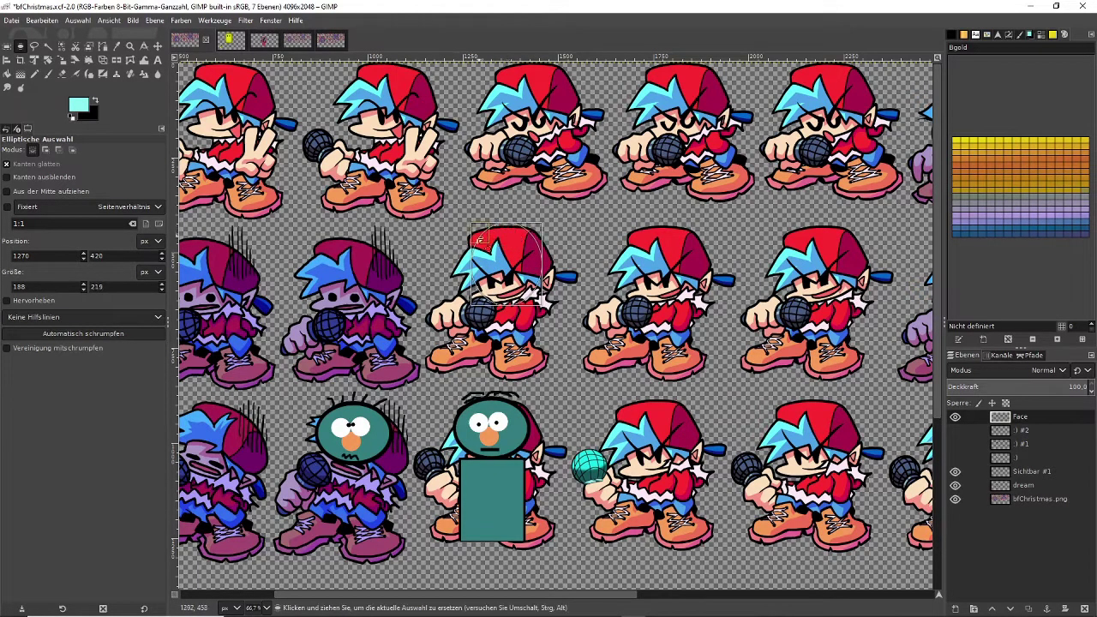
left_click(249, 247)
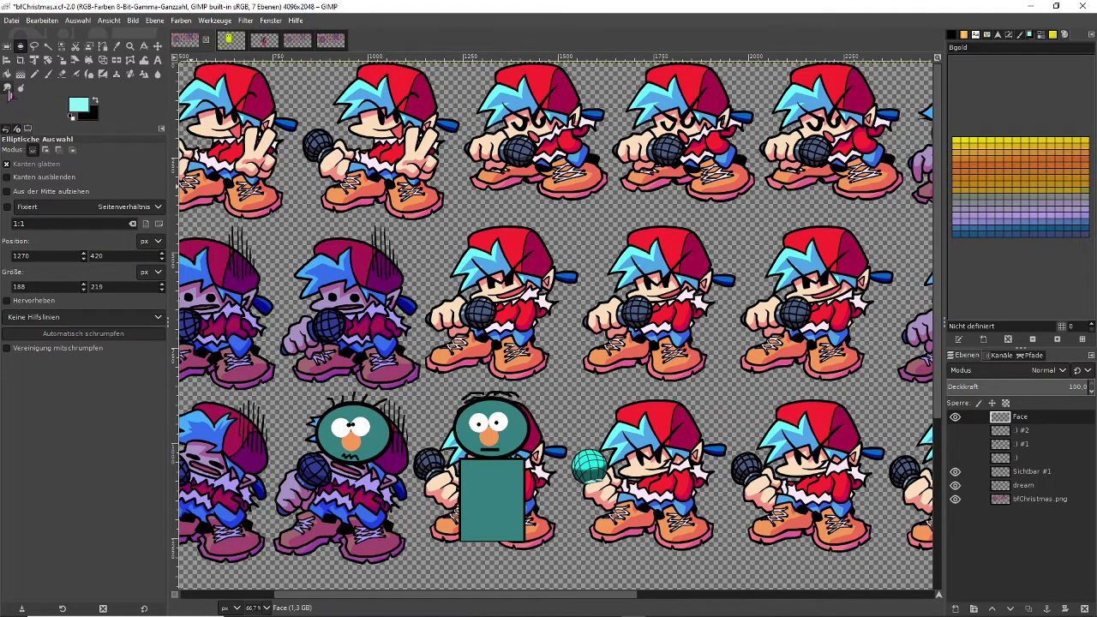
left_click(7, 74)
left_click(523, 281)
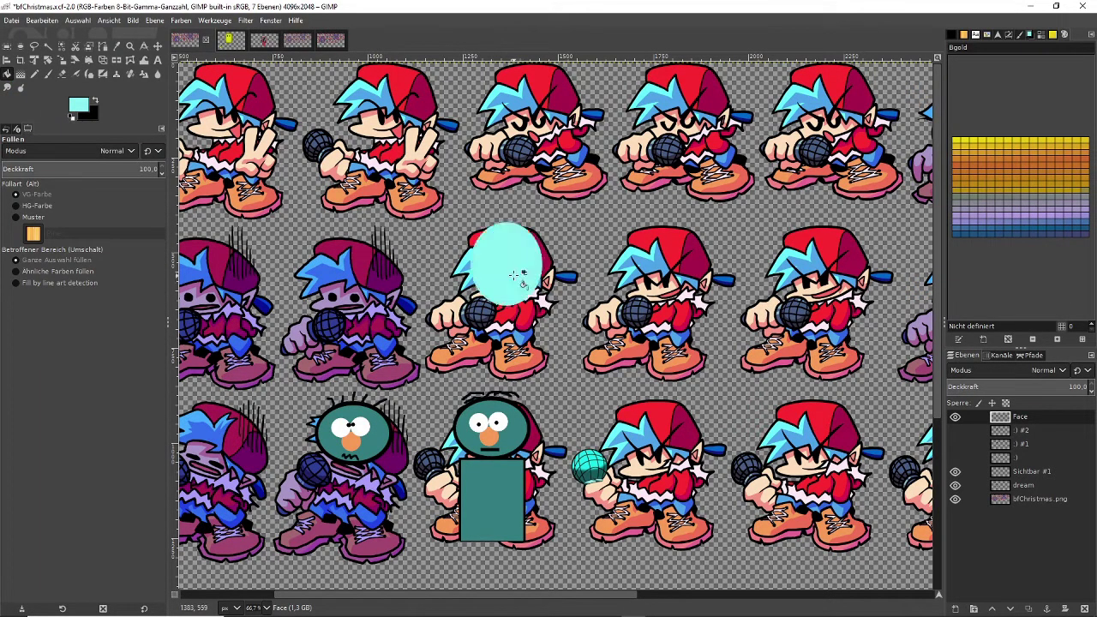
- Duplicate the Face layer and load the copy's opaque area as a selection
right_click(1001, 420)
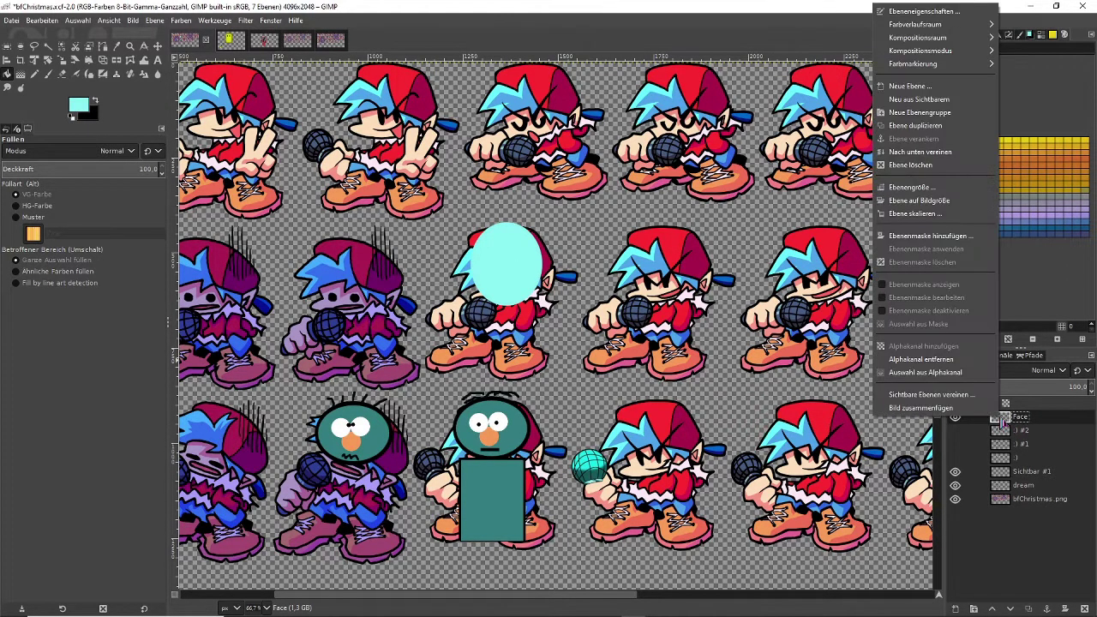
left_click(926, 126)
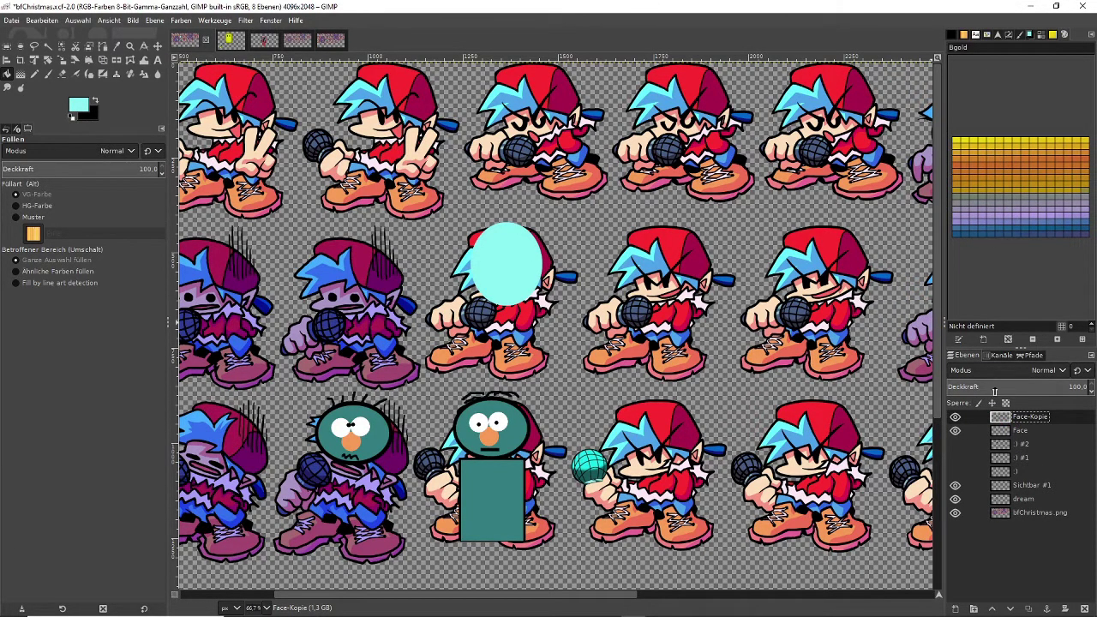
right_click(1004, 417)
left_click(951, 373)
- Turn the selection into a border around the cyan ellipse and fill it with black
left_click(79, 21)
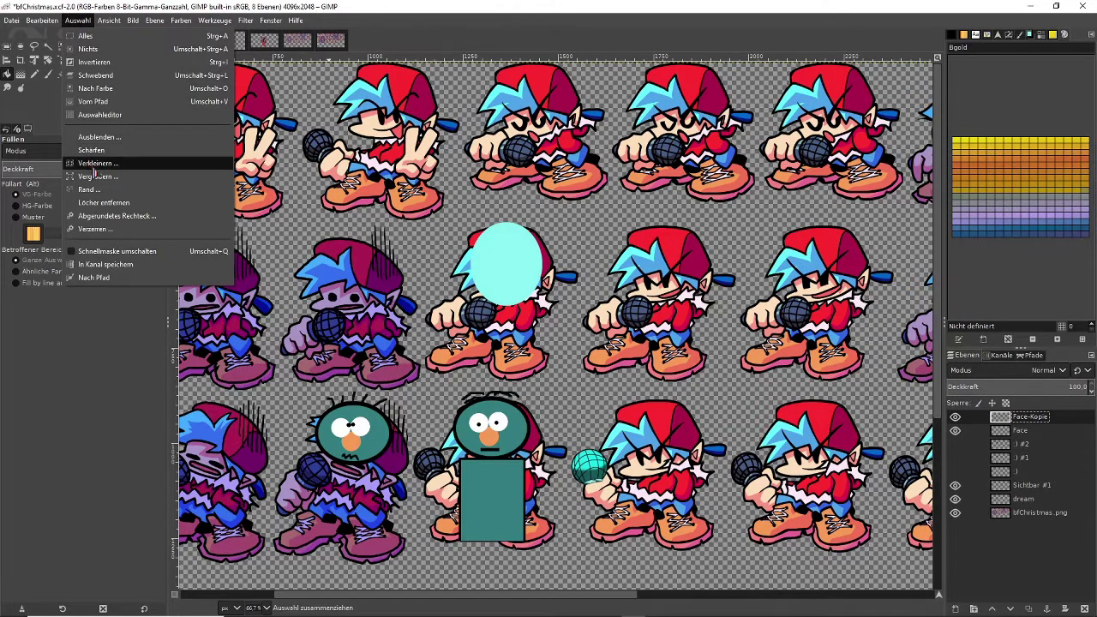
left_click(116, 188)
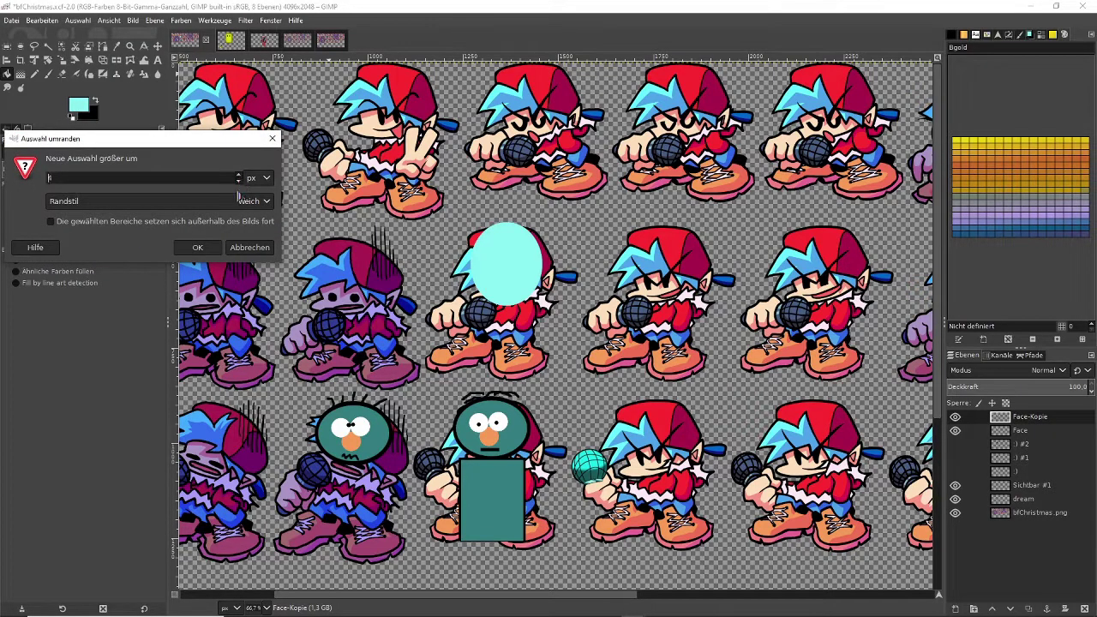
left_click(197, 247)
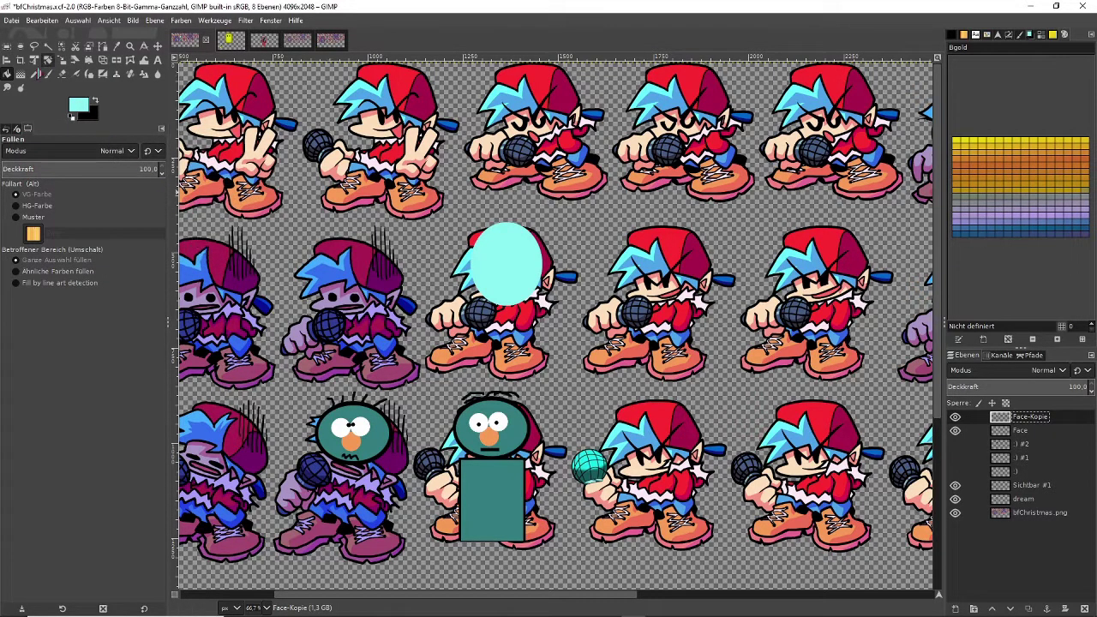
left_click(95, 102)
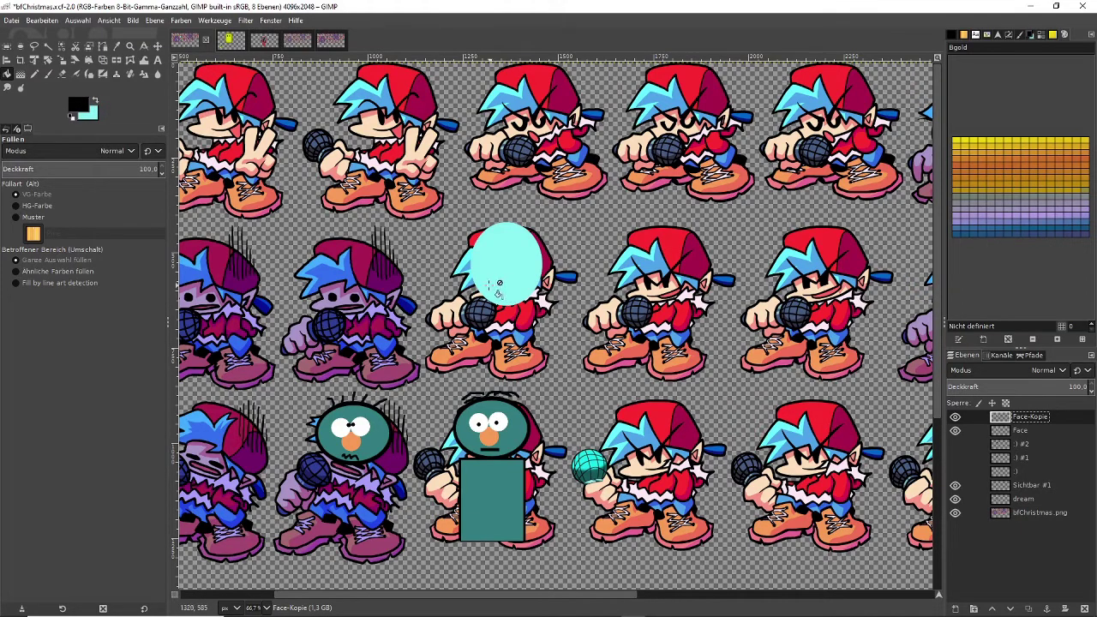
left_click(483, 274)
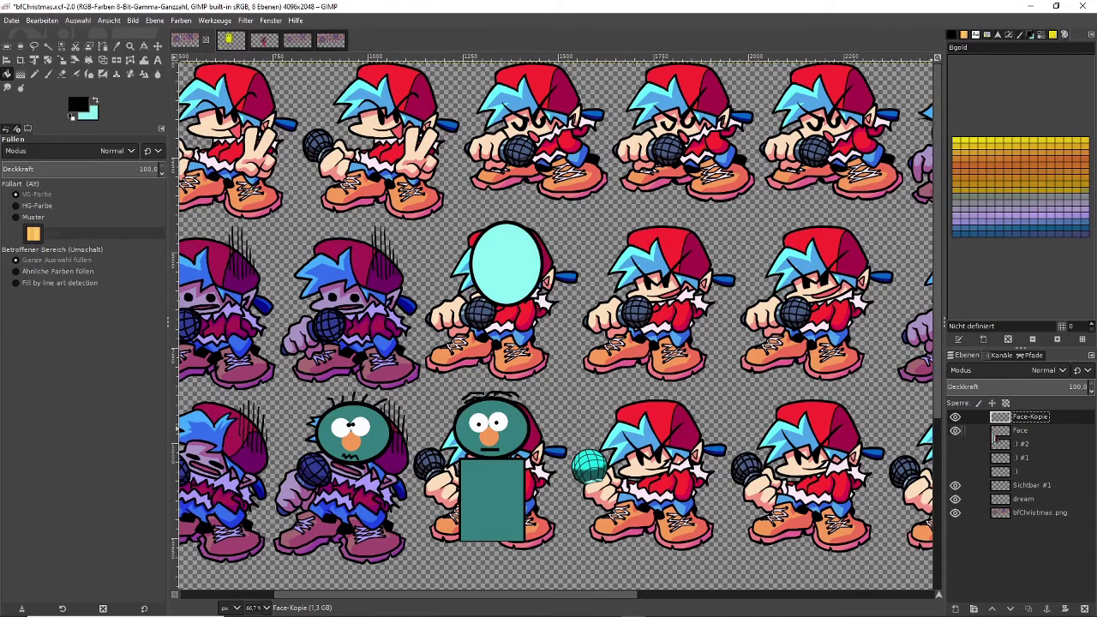
- Load the Face layer's opaque area as a selection and shrink it by 3 px
left_click(1000, 432)
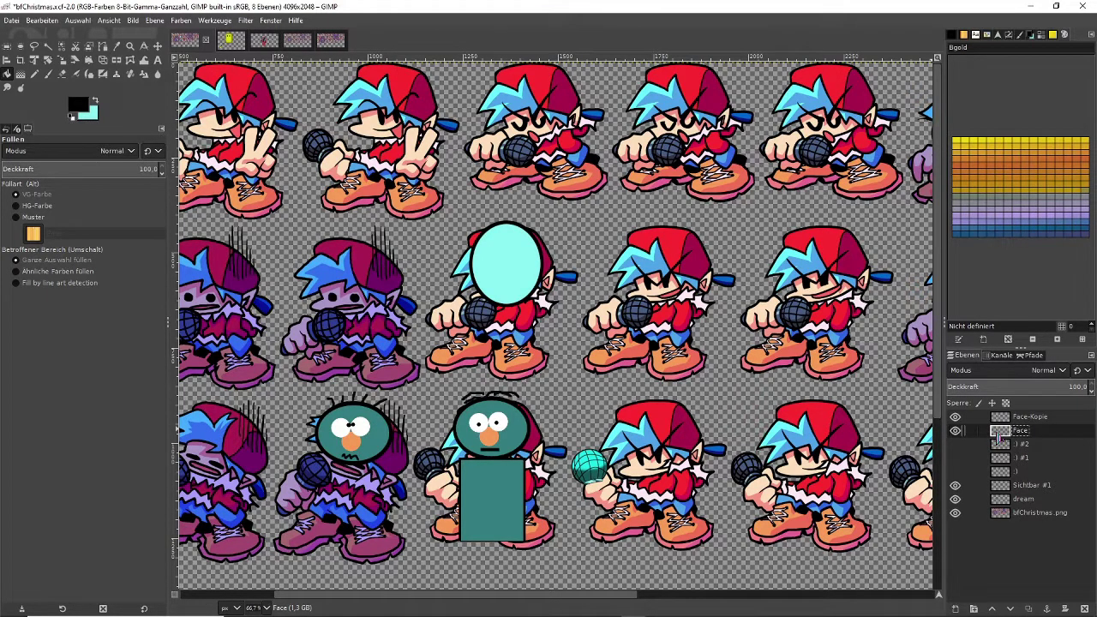
right_click(1000, 433)
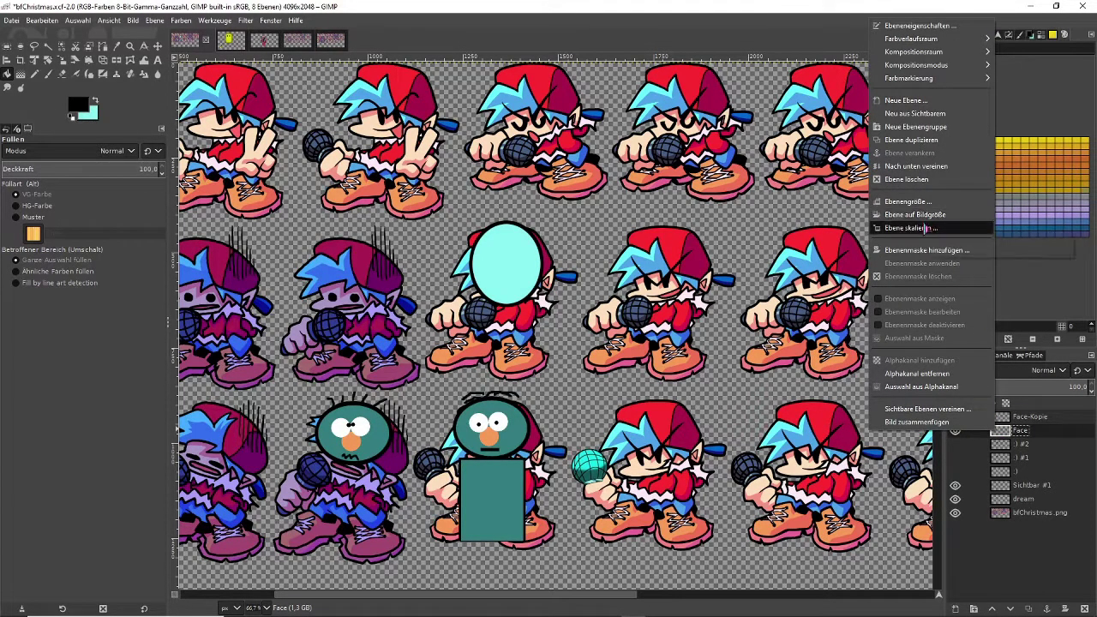
left_click(939, 387)
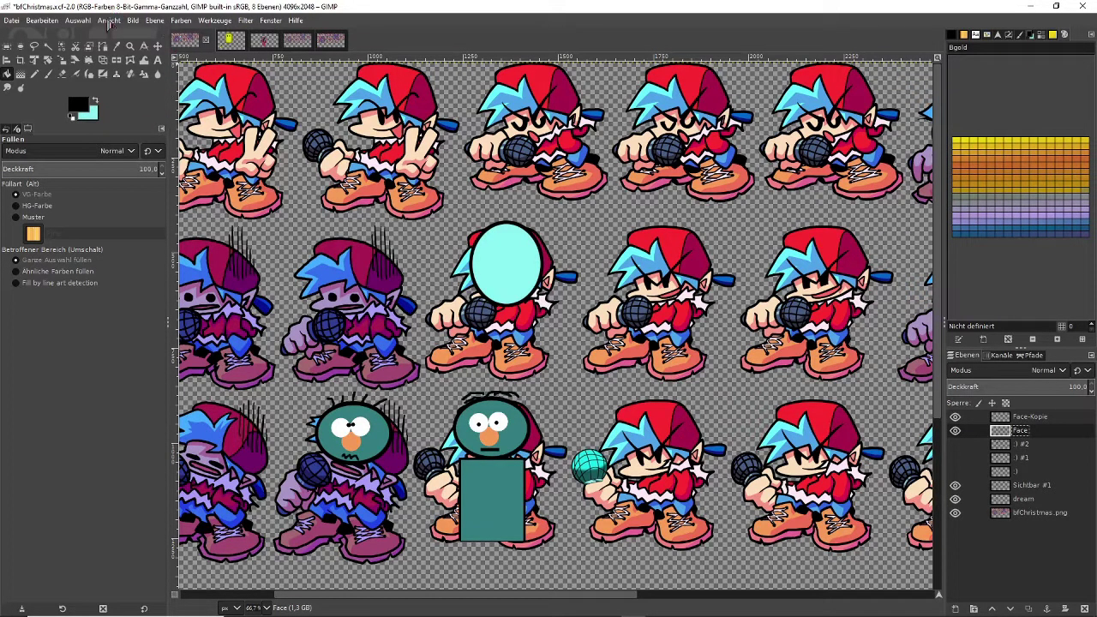
left_click(78, 20)
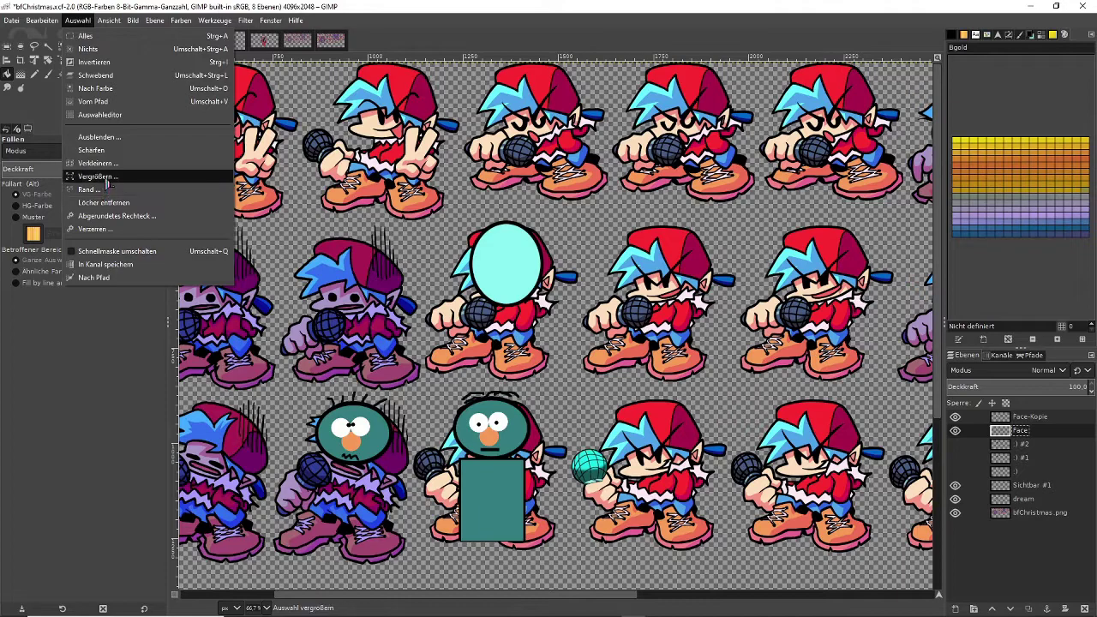
left_click(97, 163)
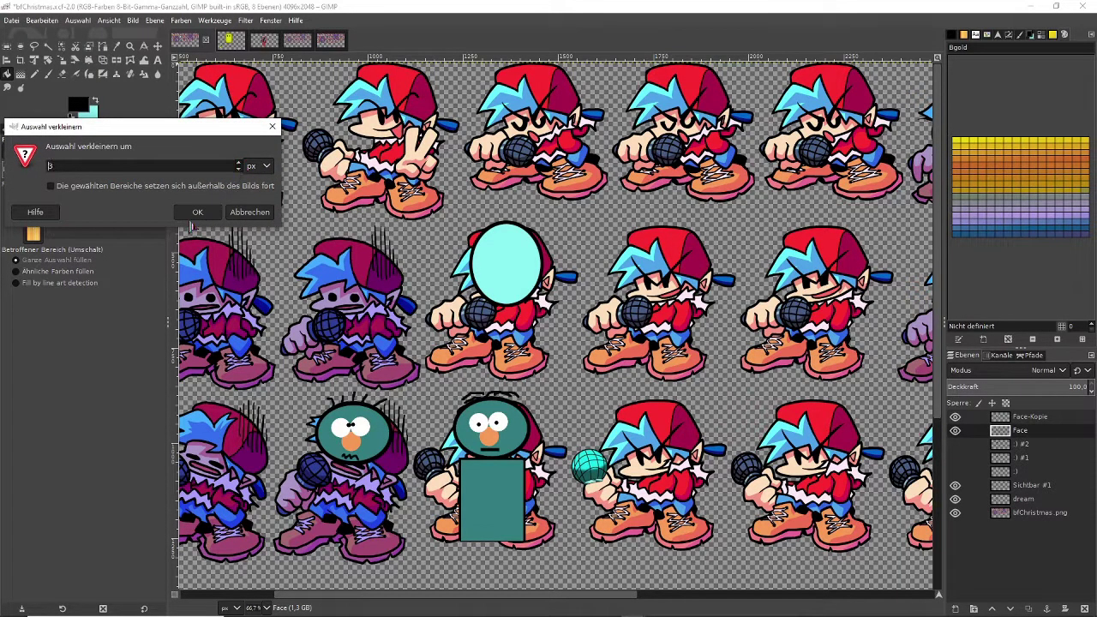
left_click(196, 214)
- Delete the selected interior from the Face-Kopie layer so only the black outline is left, and clear the selection
left_click(1001, 419)
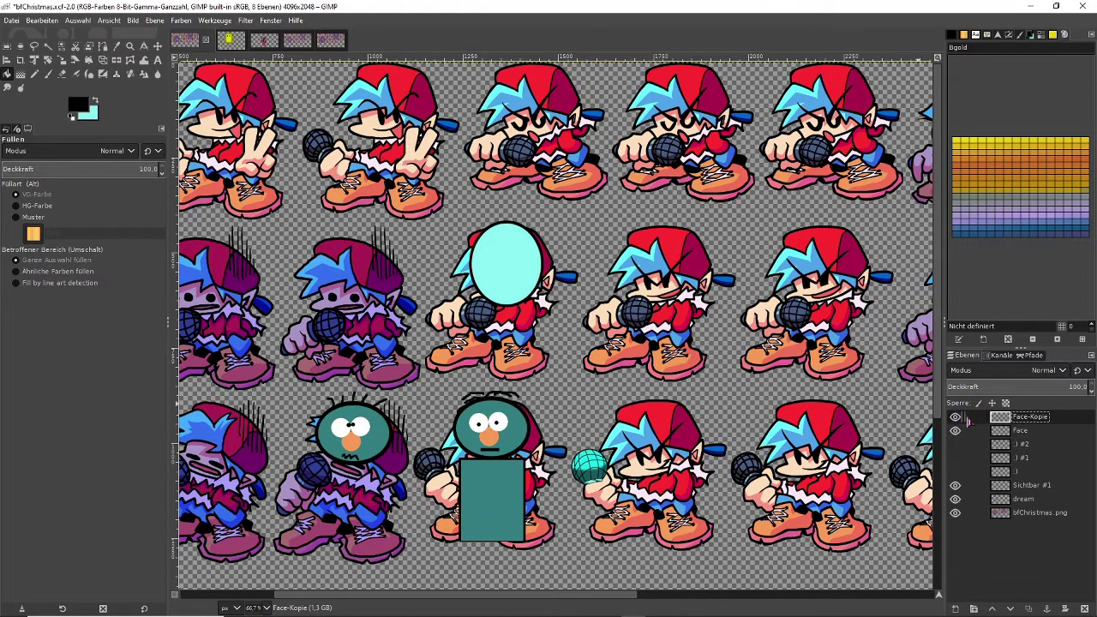
left_click(957, 431)
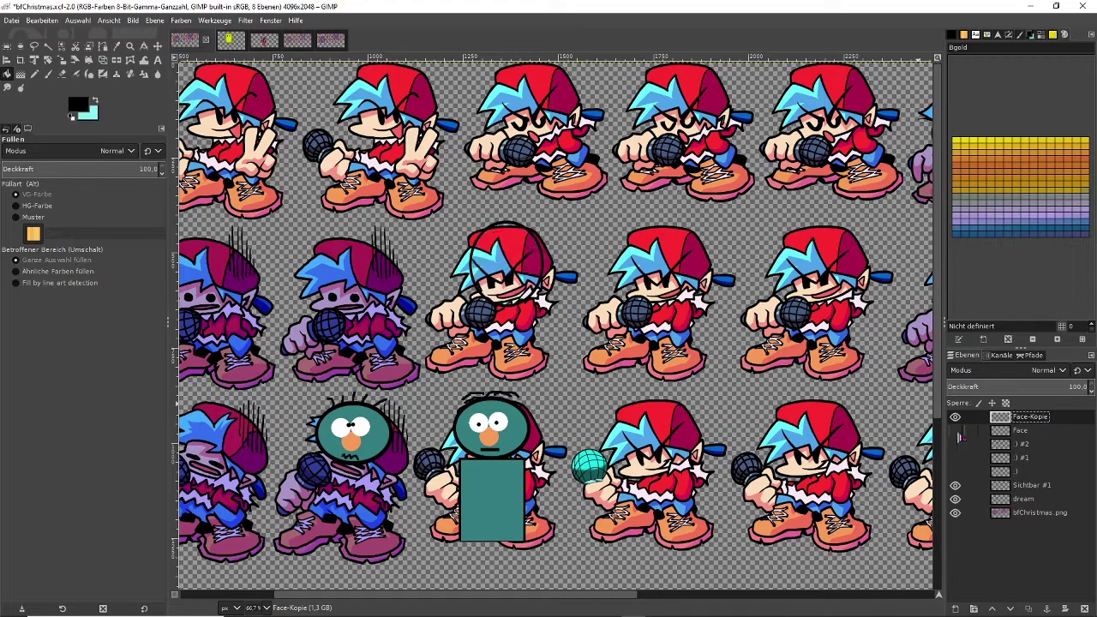
left_click(956, 431)
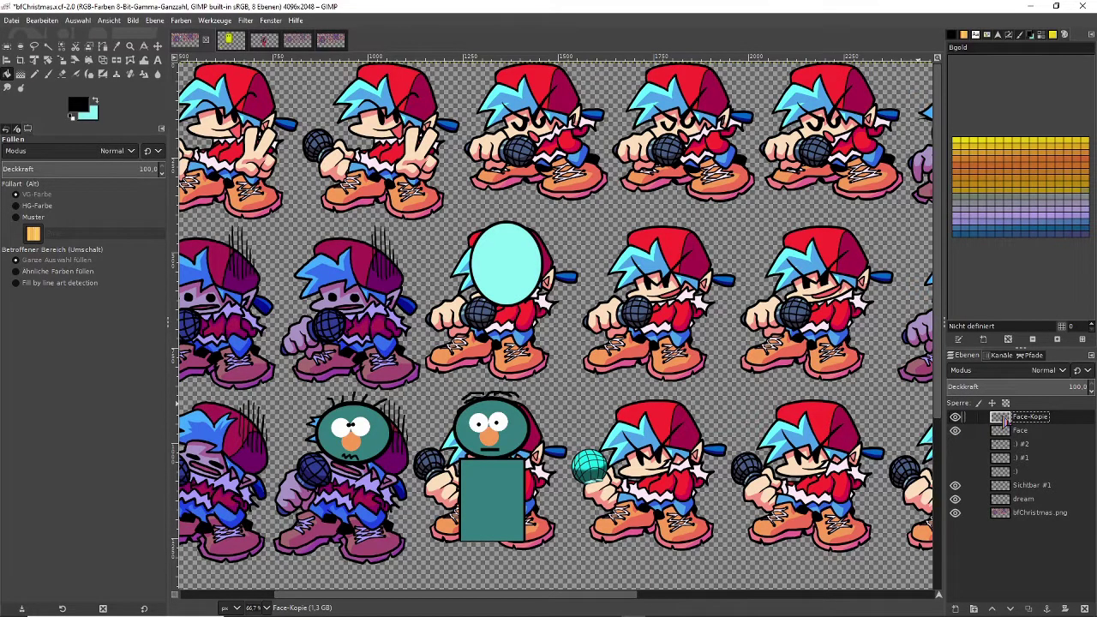
left_click(90, 21)
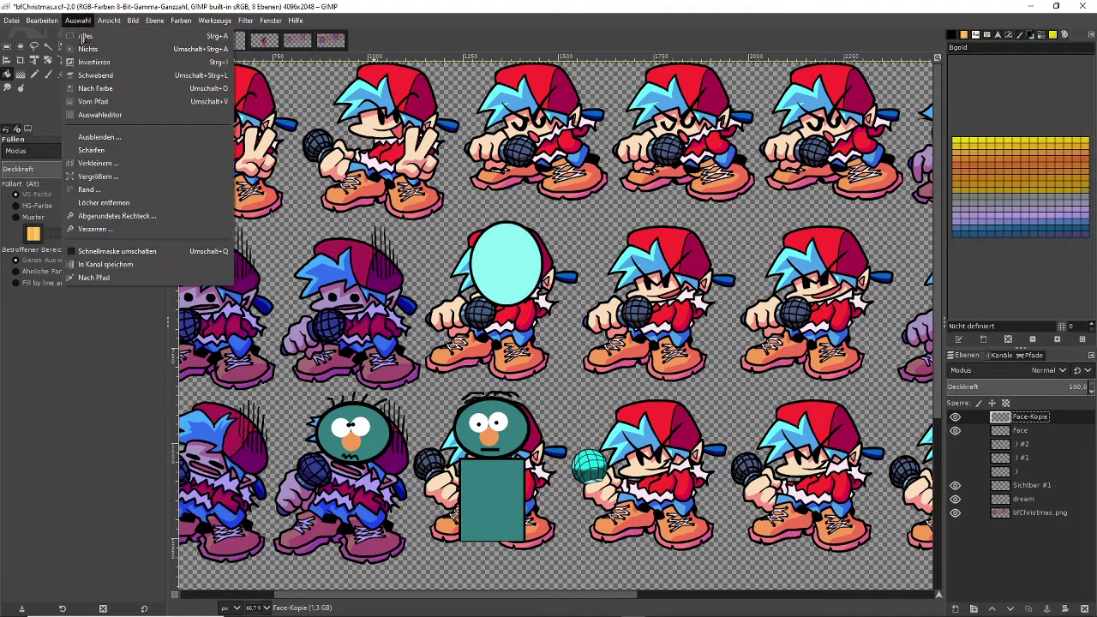
left_click(85, 49)
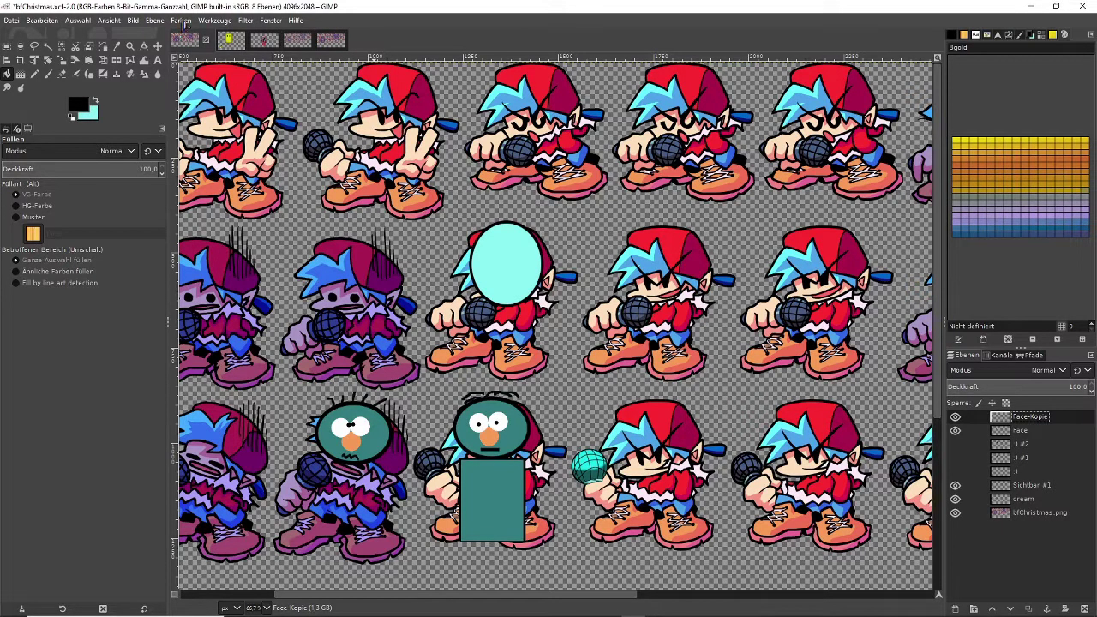
left_click(248, 20)
mouse_move(290, 101)
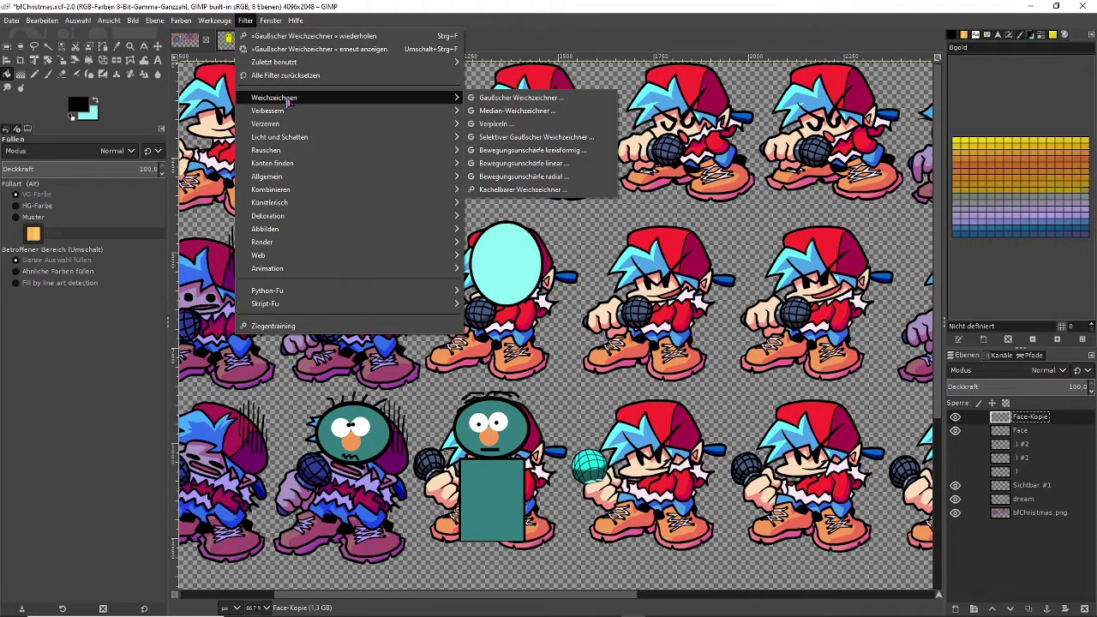
left_click(509, 101)
mouse_move(91, 92)
left_mouse_down()
mouse_move(108, 93)
mouse_move(87, 91)
left_mouse_up()
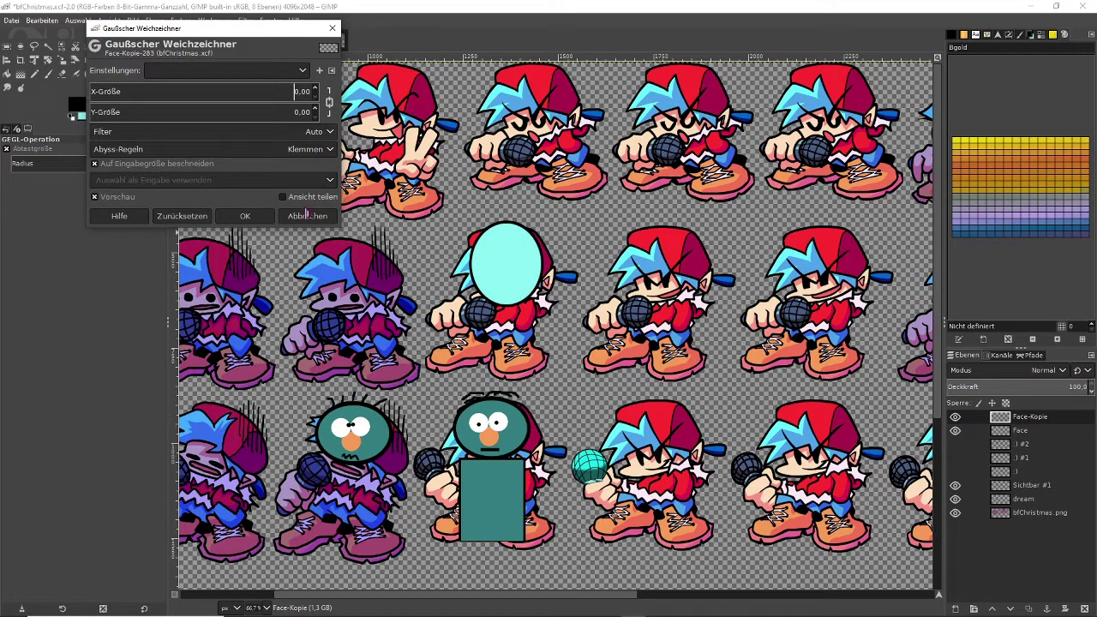
left_click(306, 215)
- Duplicate the Face-Kopie outline layer and apply a Gaussian blur of 5.13 in X and Y to the copy
right_click(1012, 425)
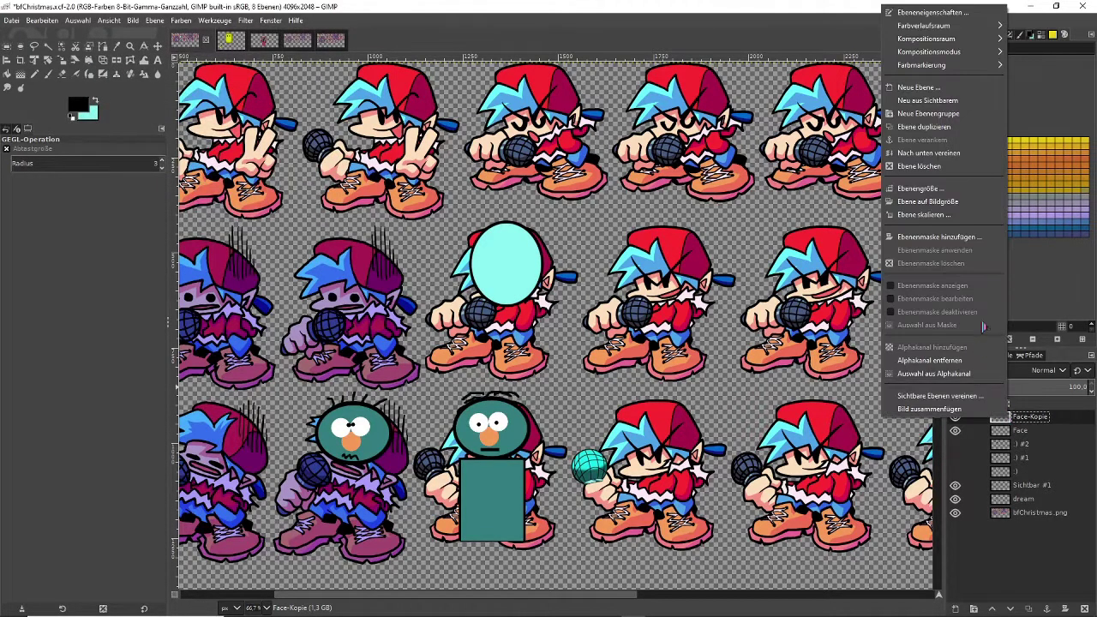
left_click(923, 126)
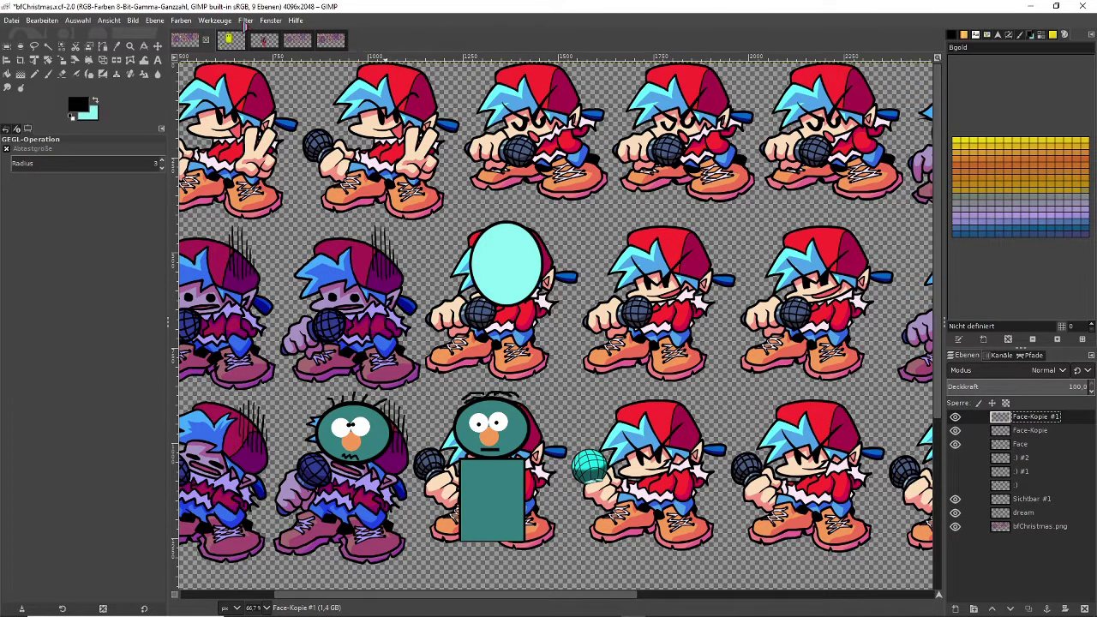
left_click(245, 20)
mouse_move(283, 98)
left_click(514, 110)
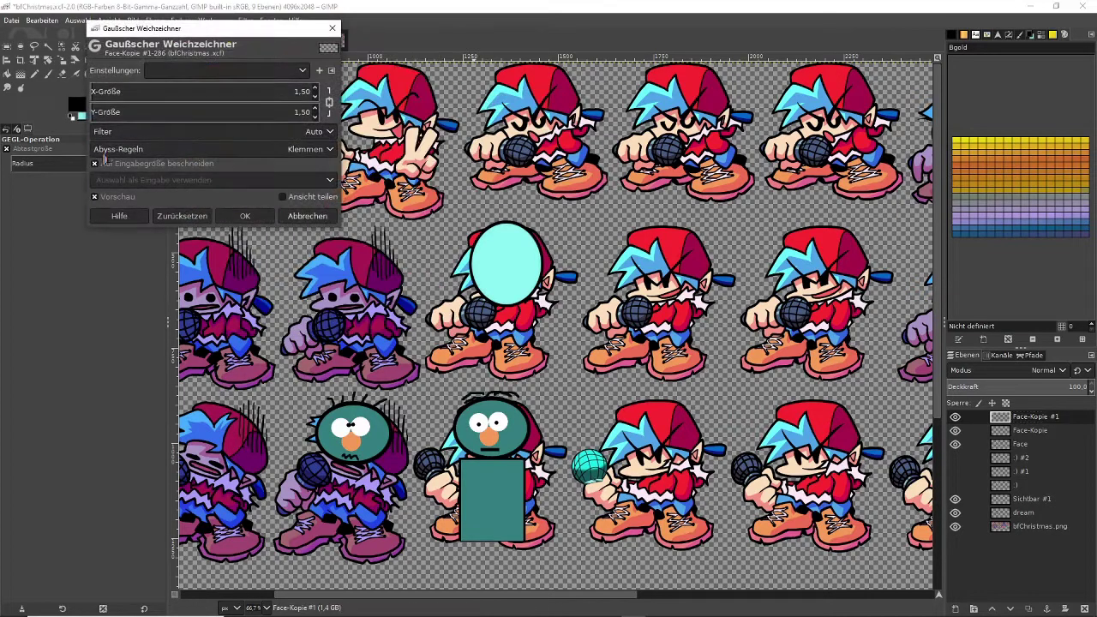
left_click(107, 91)
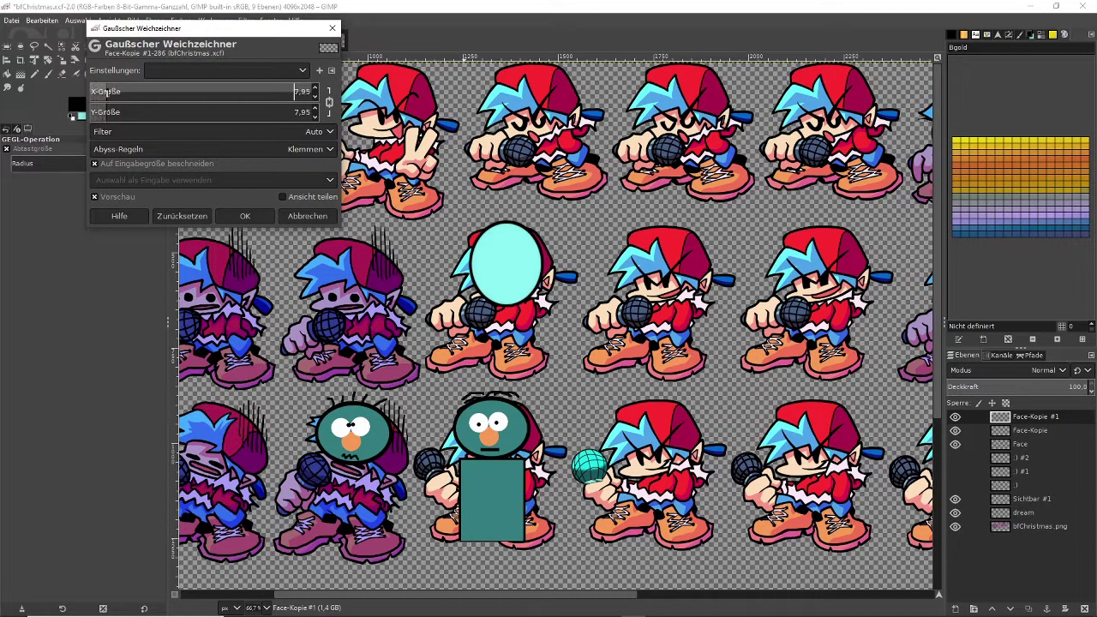
mouse_move(113, 92)
left_mouse_down()
mouse_move(123, 91)
mouse_move(106, 92)
left_mouse_up()
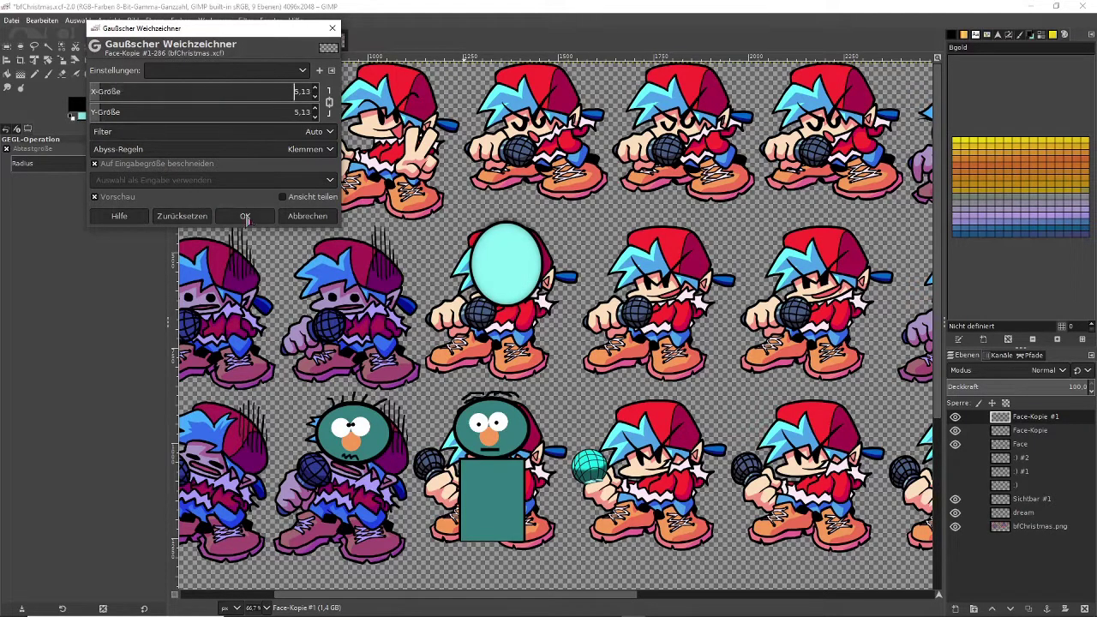
left_click(245, 216)
- Duplicate the blurred Face-Kopie #1 layer
right_click(1003, 420)
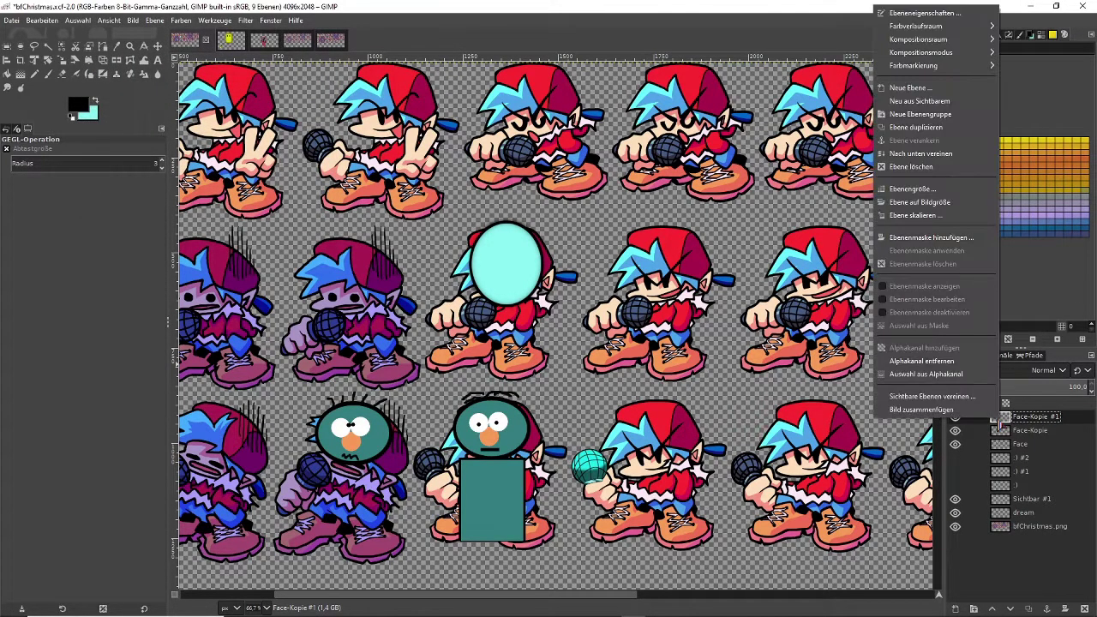
left_click(927, 127)
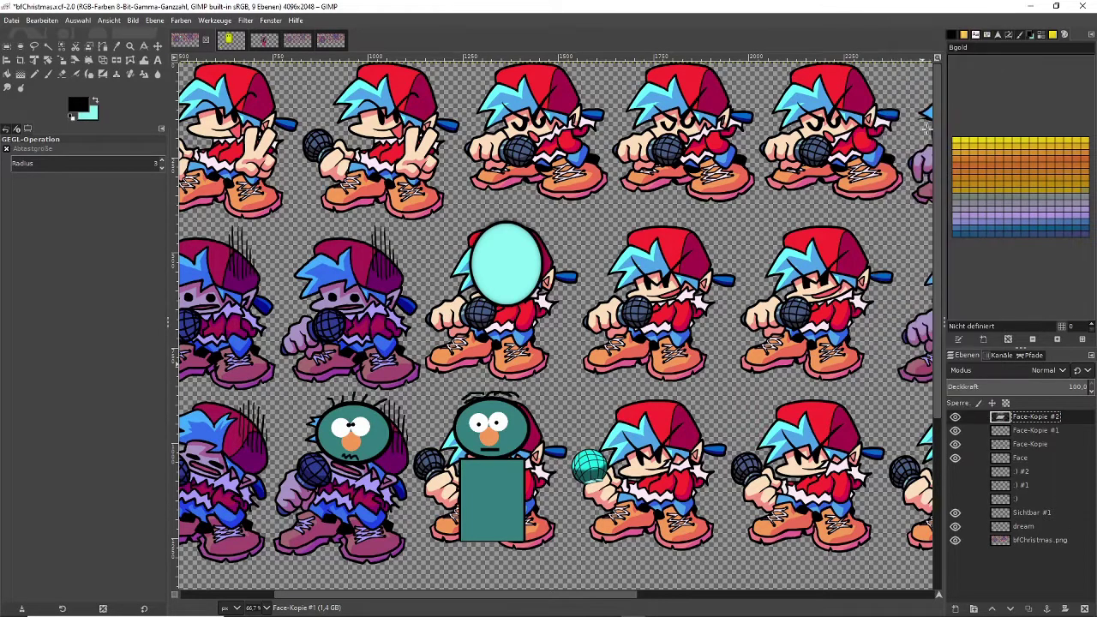
- Duplicate the blurred Face-Kopie #2 layer and merge the blurred copies down into Face-Kopie #1
right_click(1001, 420)
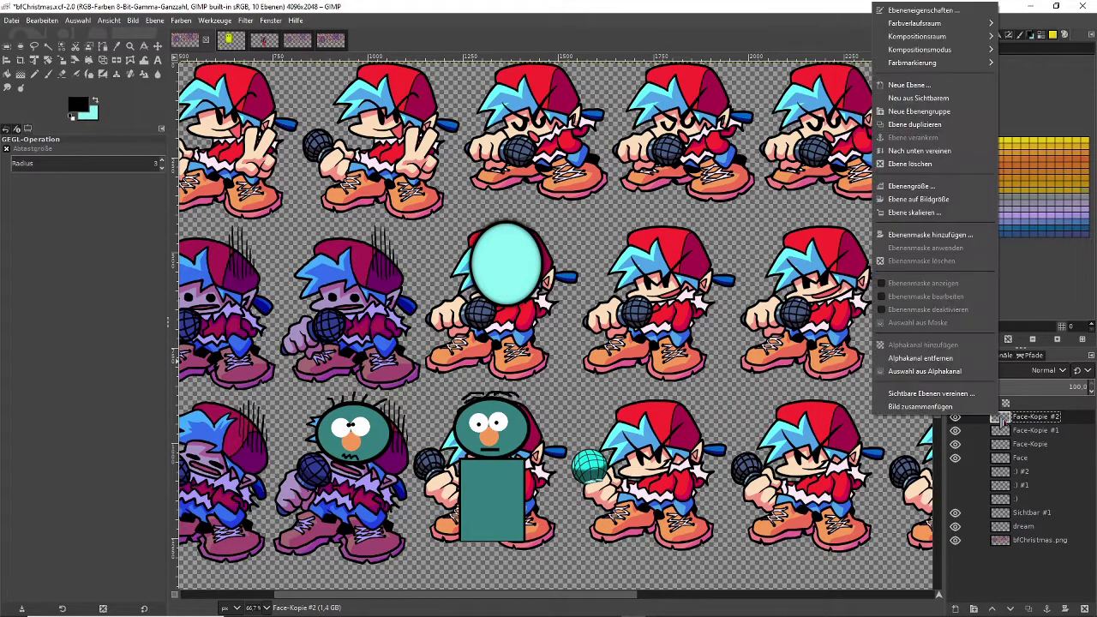
left_click(934, 127)
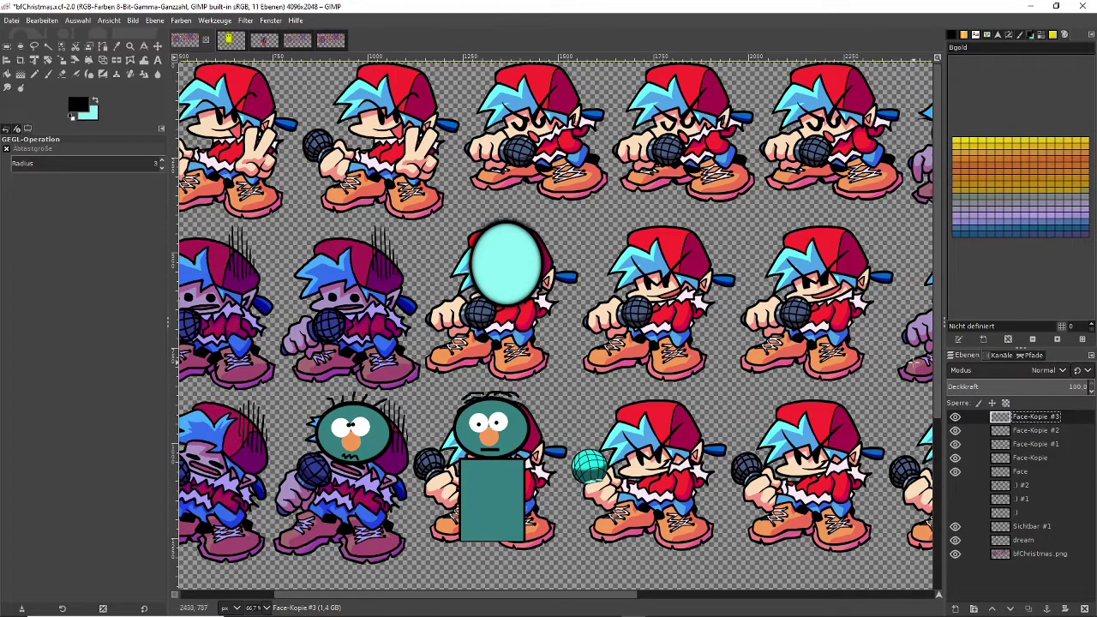
right_click(1009, 399)
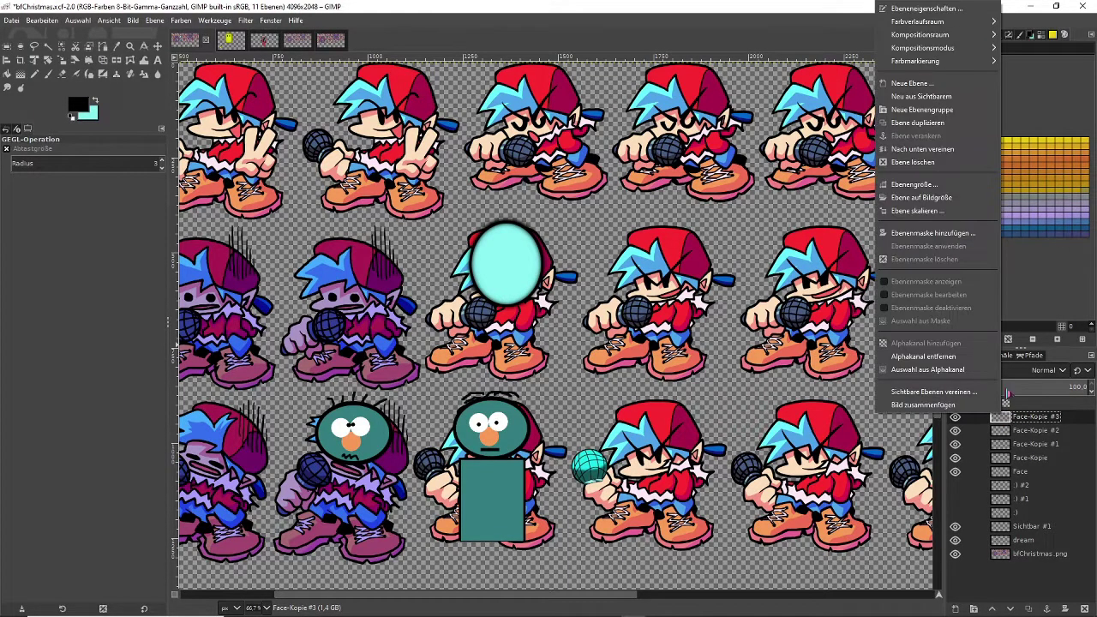
left_click(936, 162)
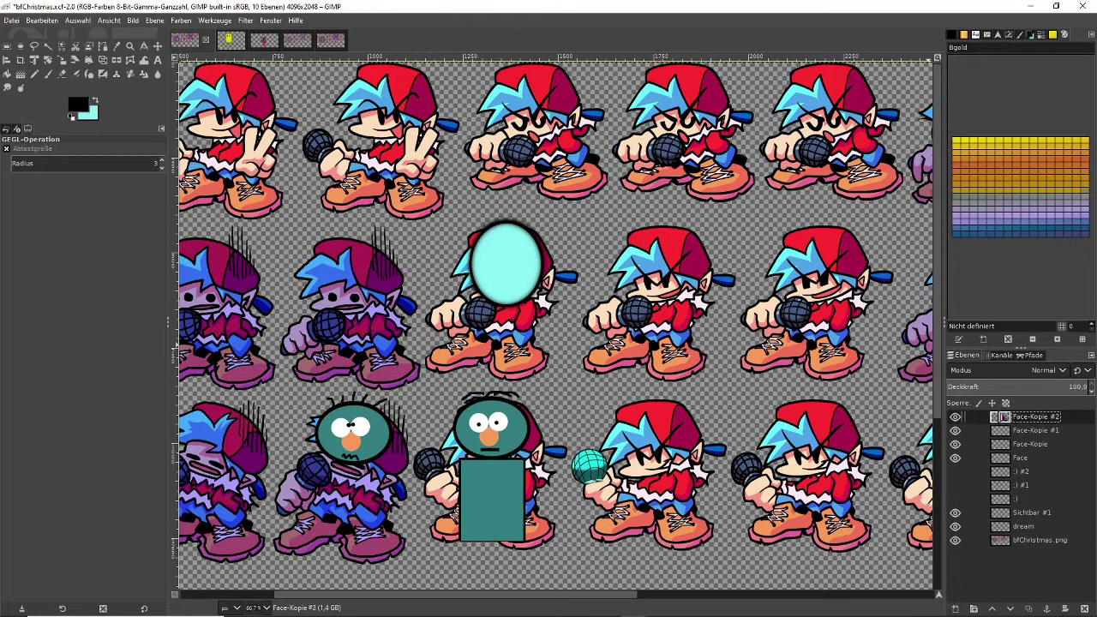
right_click(1004, 417)
left_click(946, 162)
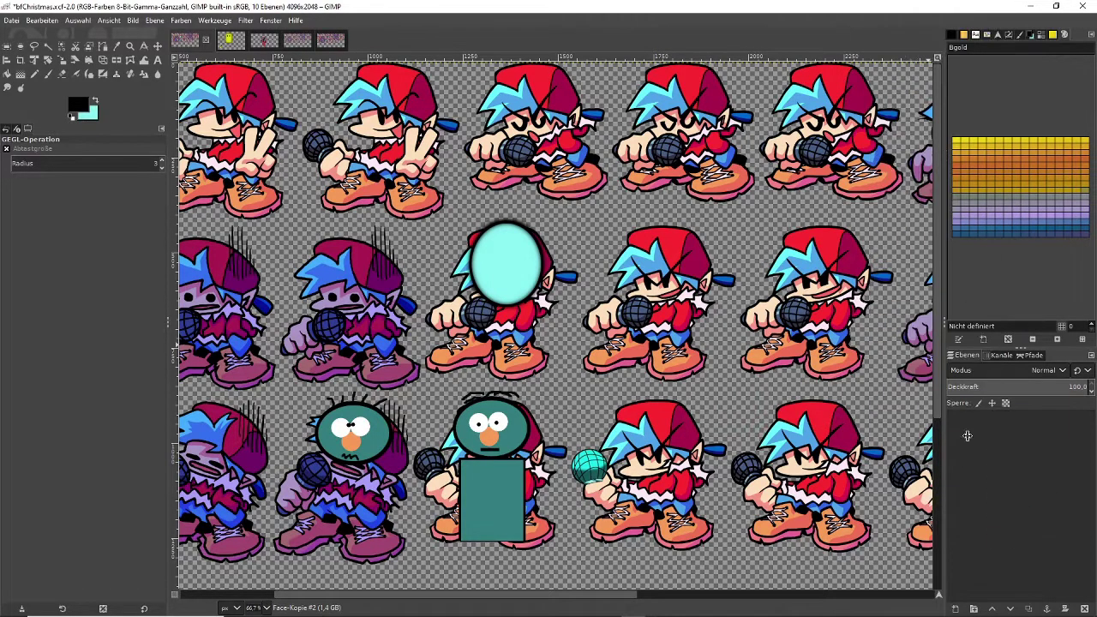
- Select everything outside the Face layer's opaque area and delete it from Face-Kopie #1, keeping only the shading inside the head
right_click(1000, 445)
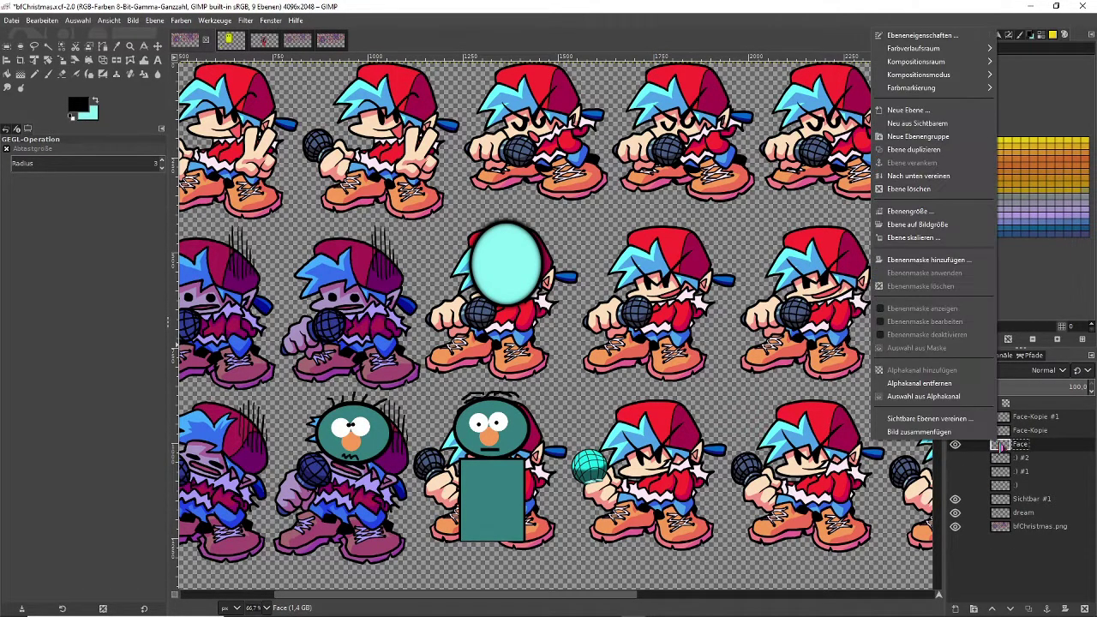
left_click(912, 396)
left_click(1012, 418)
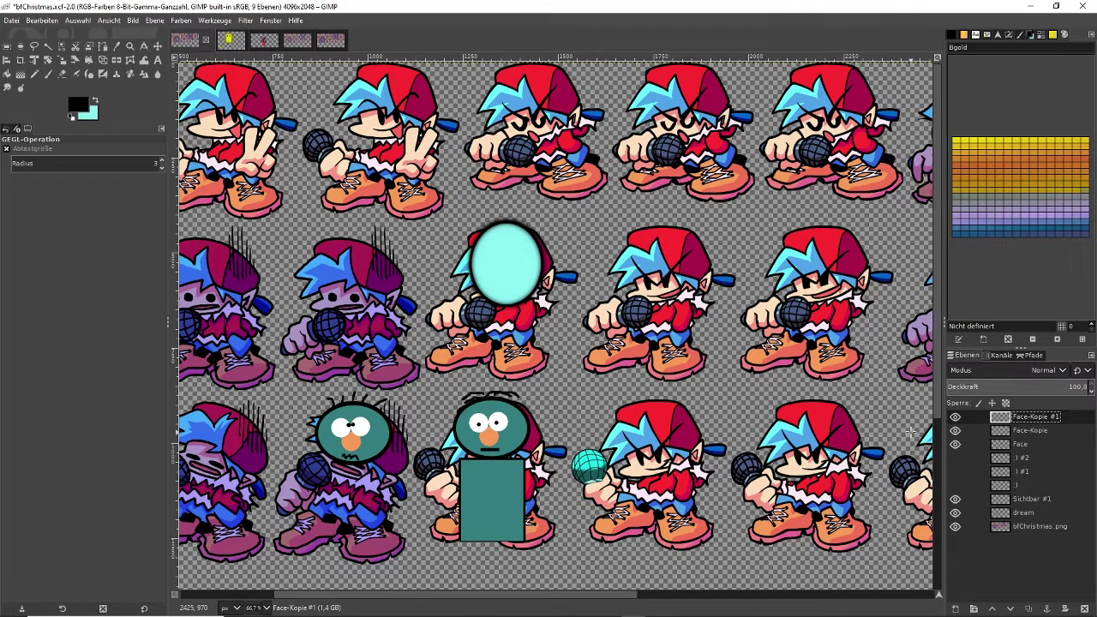
left_click(80, 21)
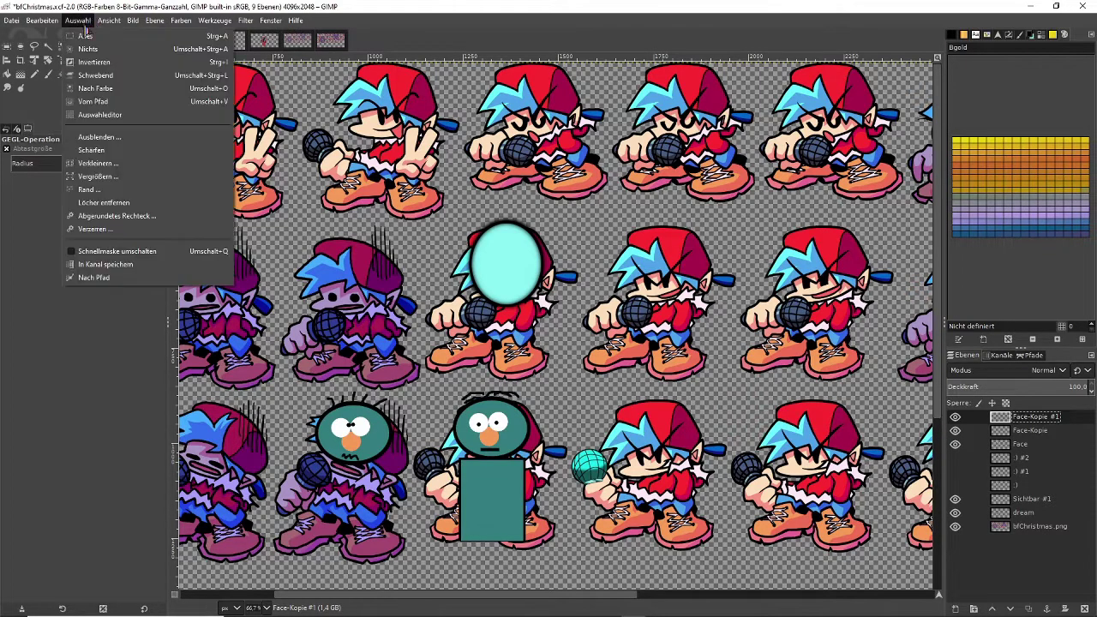
left_click(93, 66)
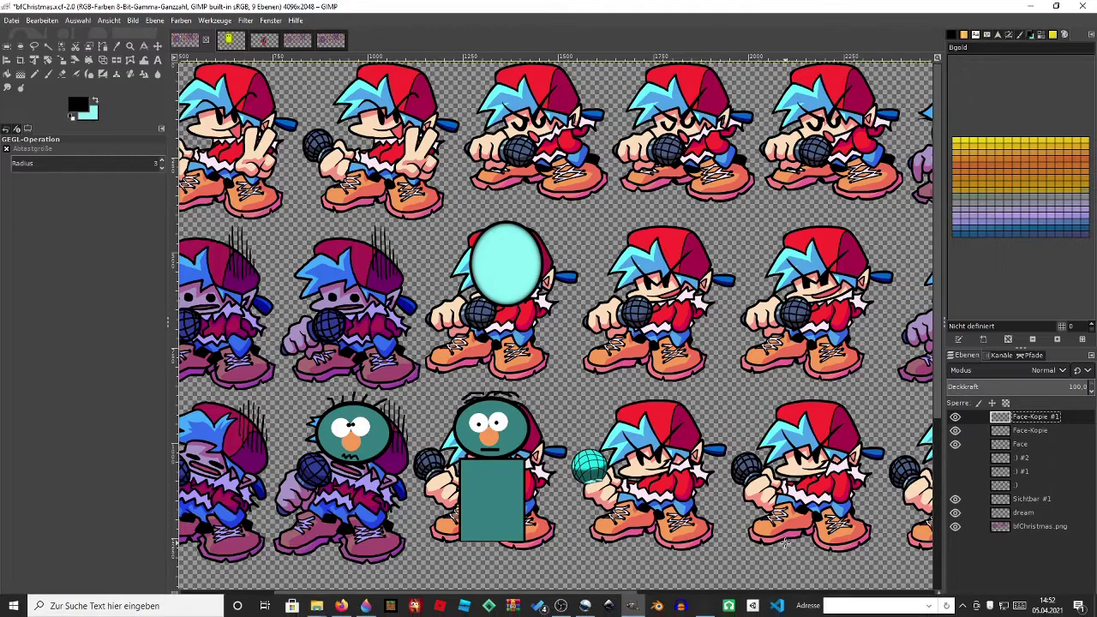
- Merge the Face-Kopie #1 shading and the Face-Kopie outline down into the Face layer, and check the merged layer's visibility
right_click(1008, 422)
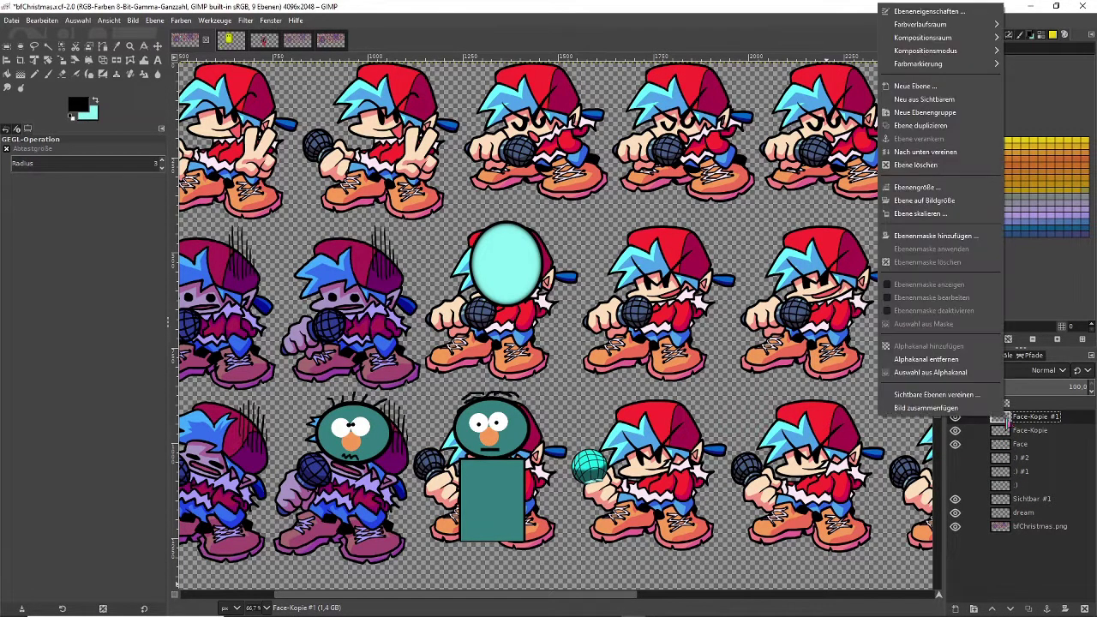
left_click(950, 163)
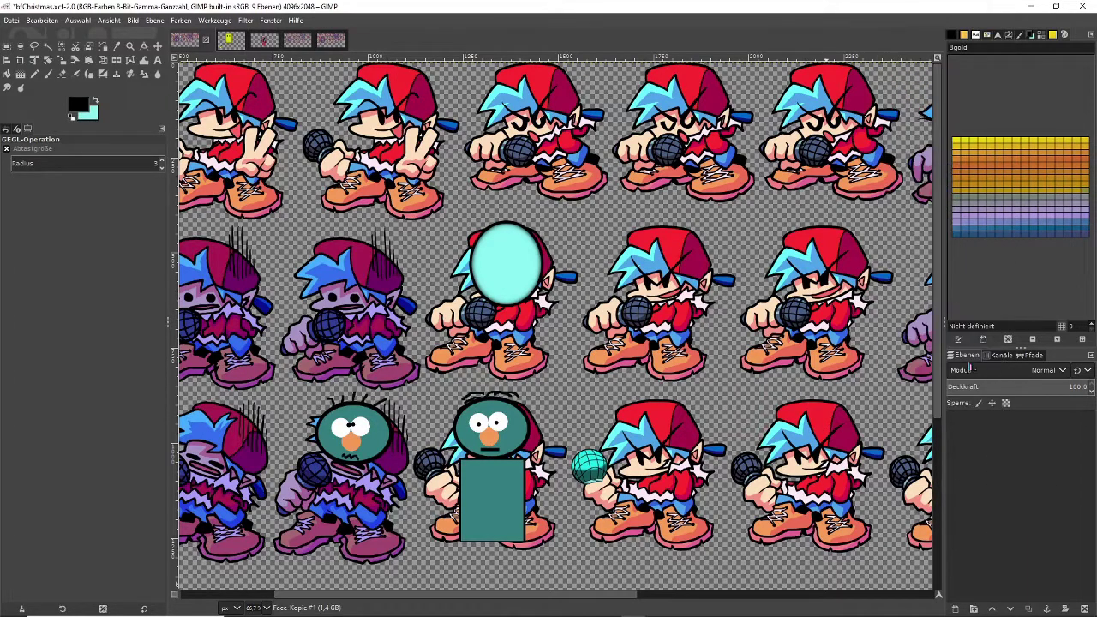
right_click(1007, 417)
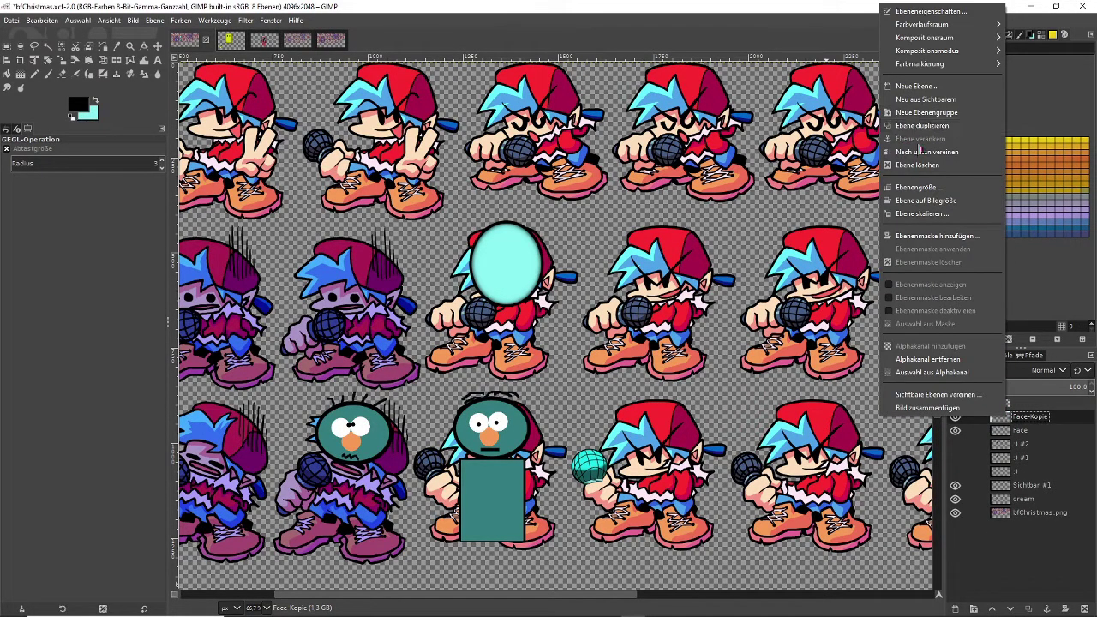
left_click(927, 160)
left_click(956, 418)
left_click(955, 418)
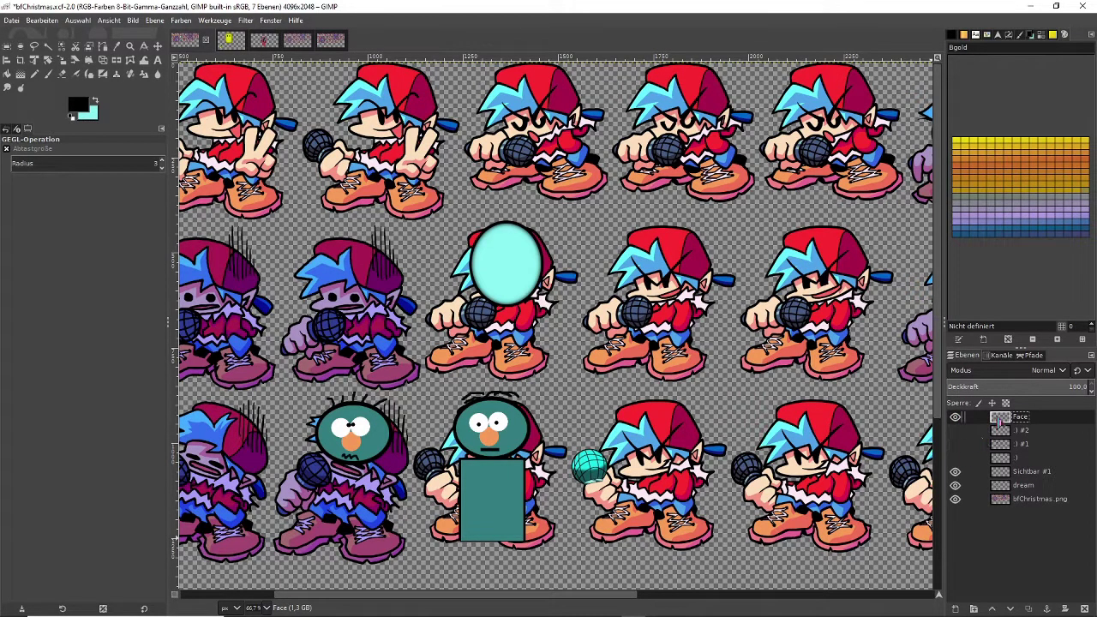
- Add a transparent layer above Face and draw an elliptical nose selection of 83 × 66 px on the lower middle of the head
right_click(1003, 419)
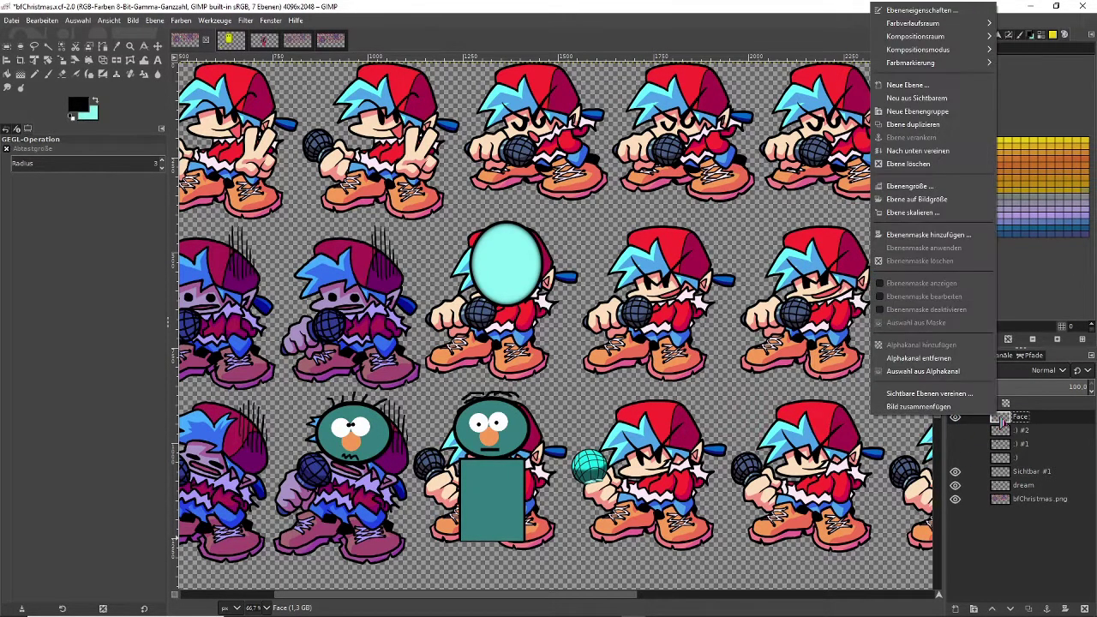
left_click(909, 84)
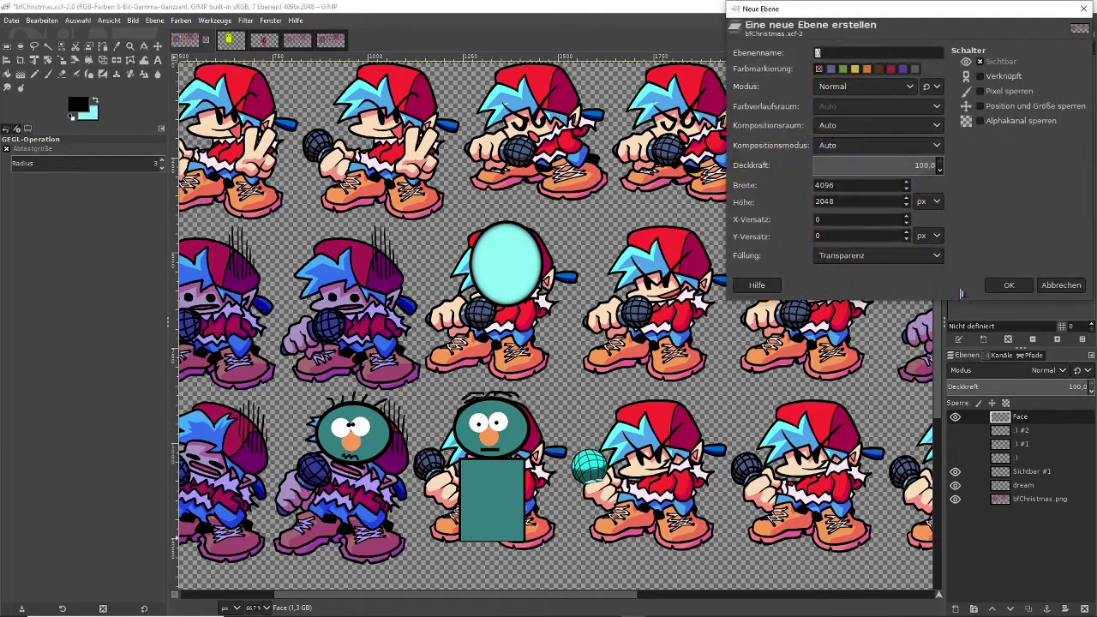
left_click(1016, 285)
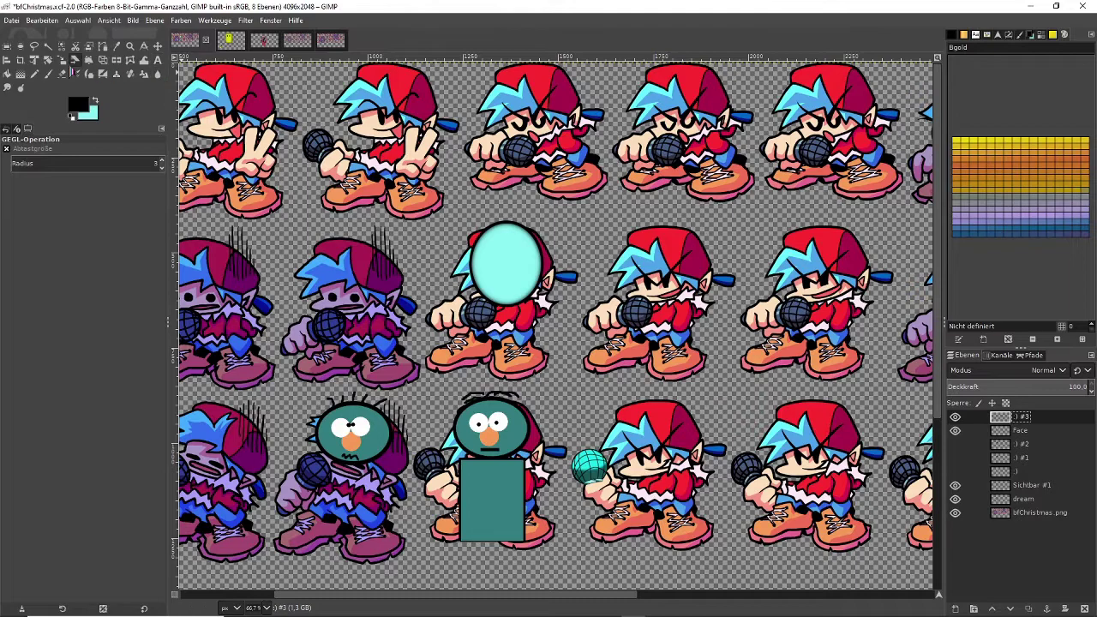
left_click(20, 46)
mouse_move(496, 268)
left_mouse_down()
mouse_move(519, 292)
mouse_move(502, 270)
mouse_move(527, 292)
mouse_move(528, 278)
mouse_move(506, 288)
left_mouse_up()
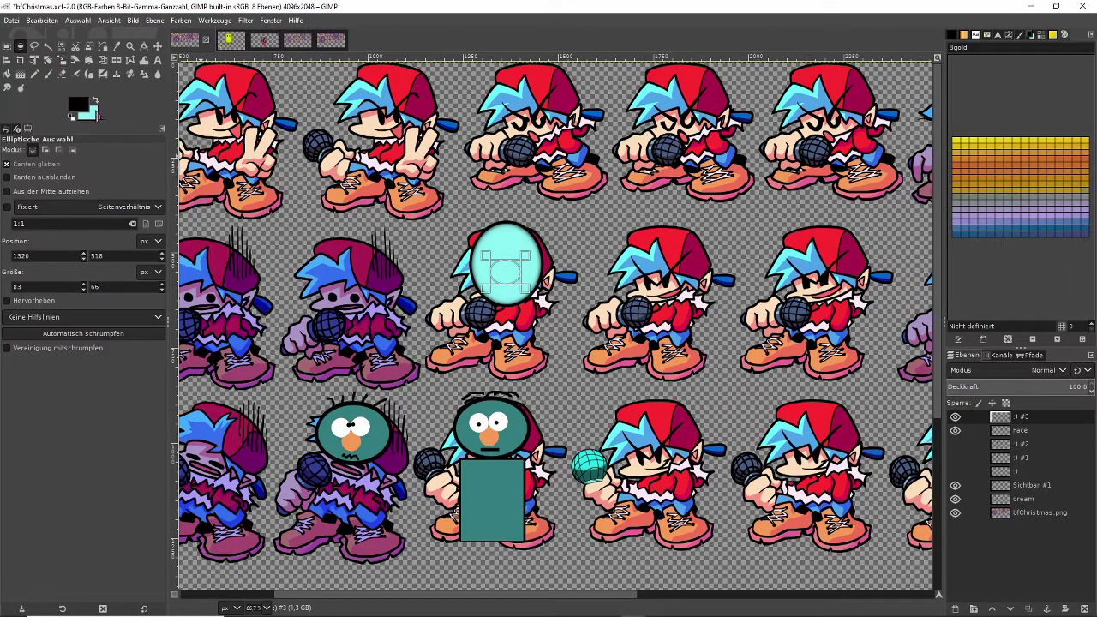
- Set the background colour to dark teal, swap it to the foreground and fill the nose ellipse with it
left_click(88, 114)
left_click_drag(88, 118, 104, 166)
left_click(168, 234)
left_click(6, 74)
left_click(513, 272)
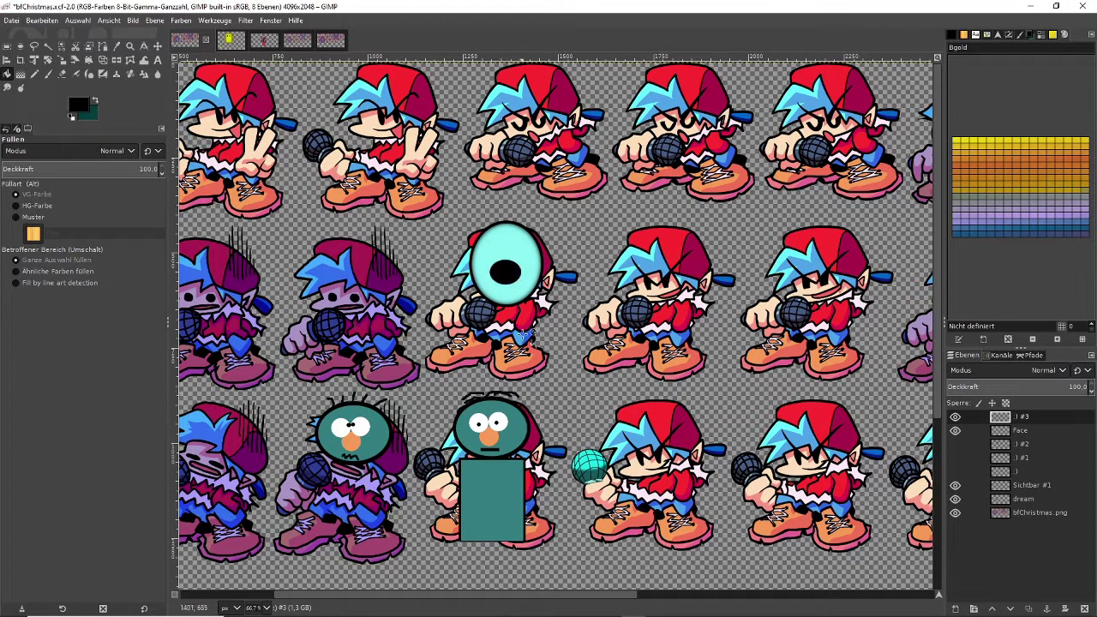
left_click(95, 100)
left_click(513, 276)
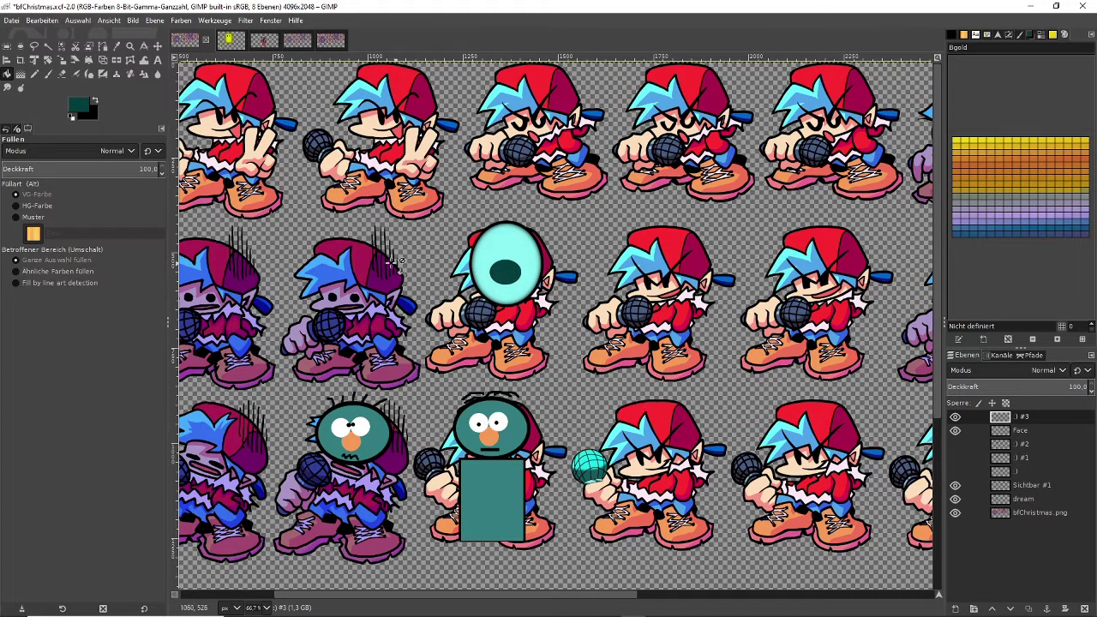
- Load the teal nose layer's opaque area as a selection and add a new transparent layer above it
right_click(1001, 420)
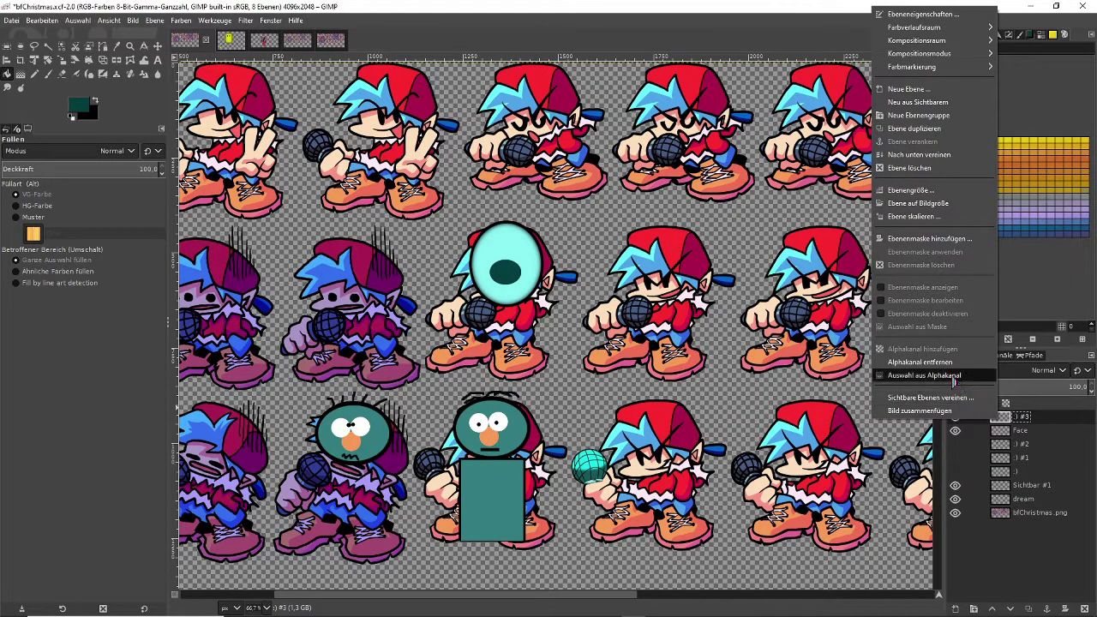
left_click(955, 378)
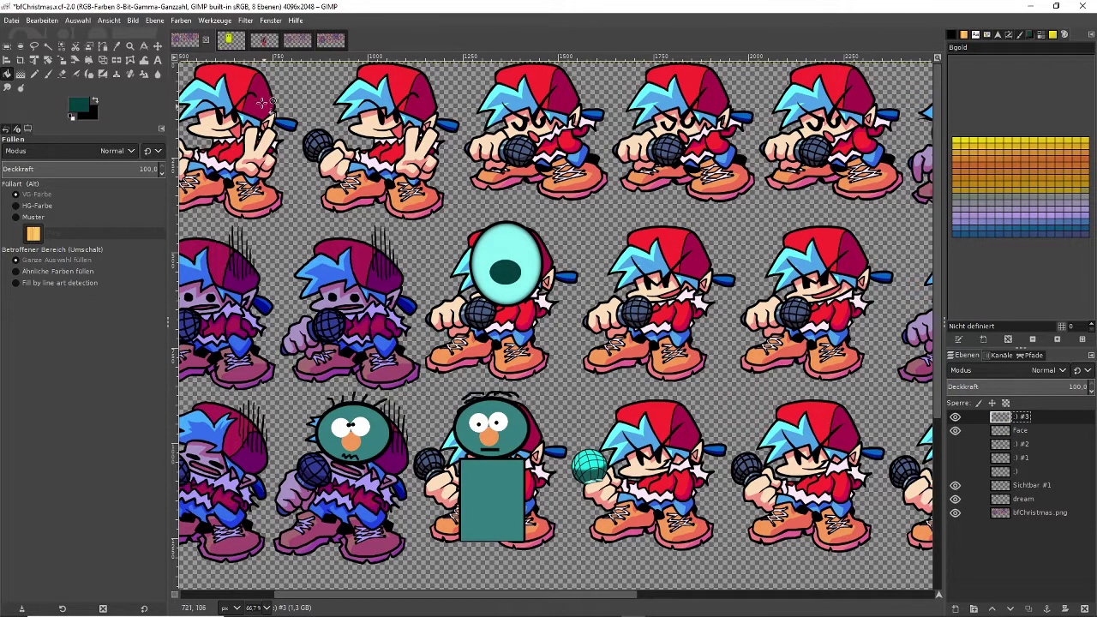
right_click(1001, 420)
left_click(924, 86)
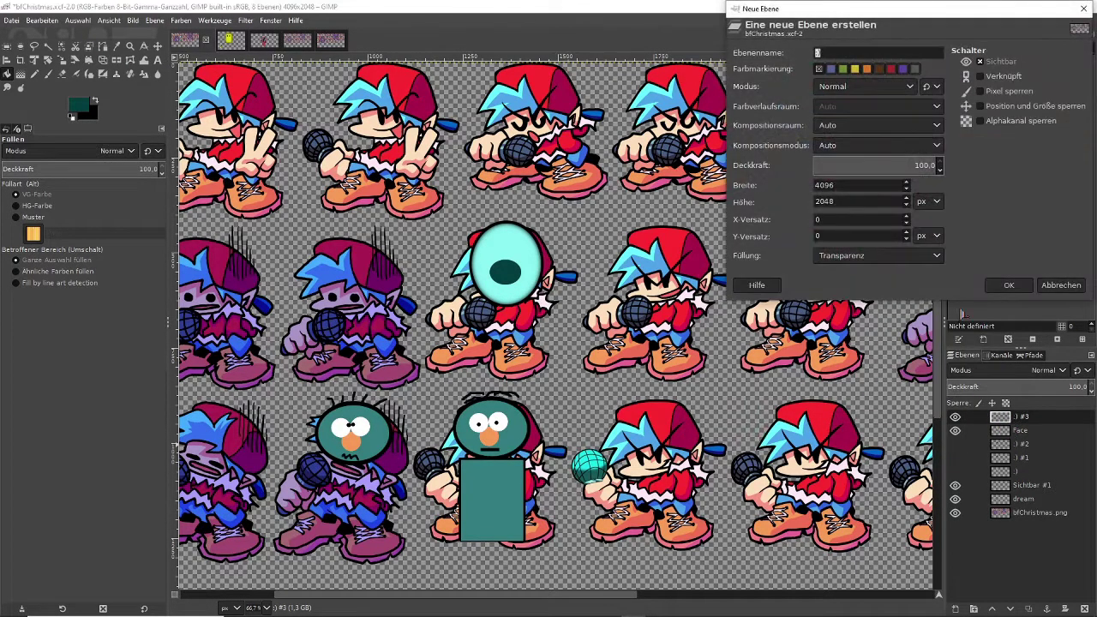
left_click(1009, 284)
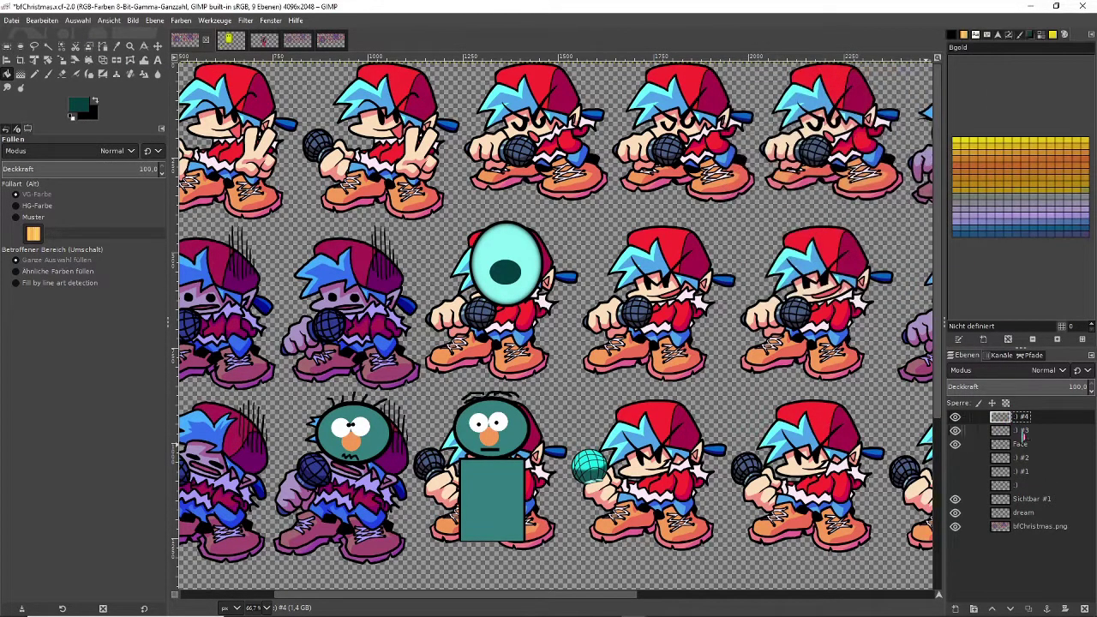
- Rename the teal ellipse's layer as Nose
double_click(1025, 431)
type("No")
key("Return")
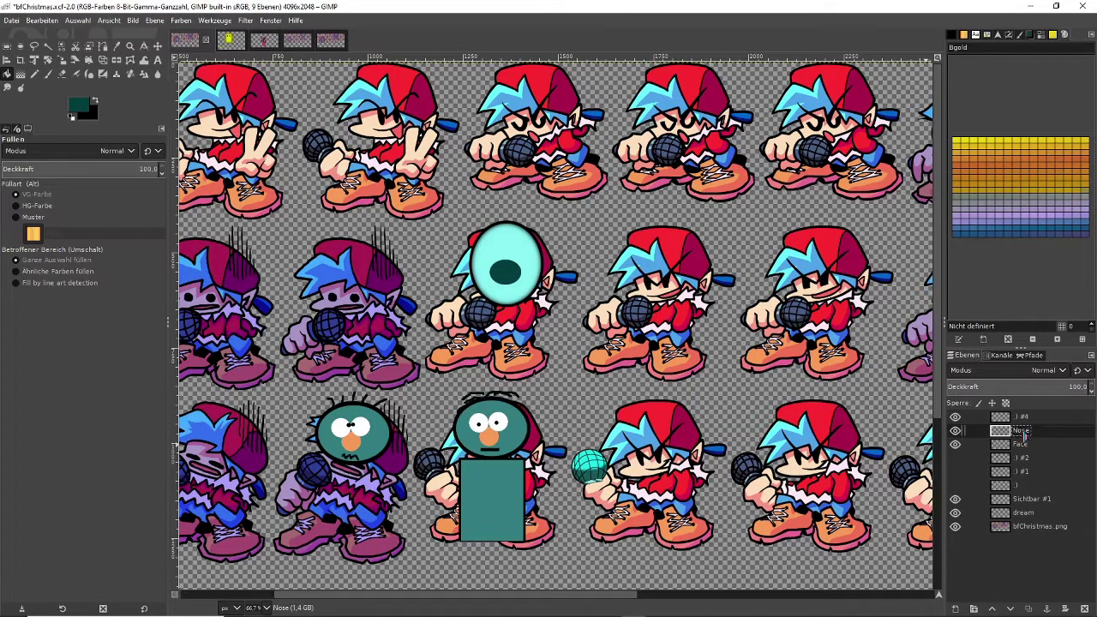
- Invert the selection and fill everything outside the nose with black on the new top layer
left_click(999, 419)
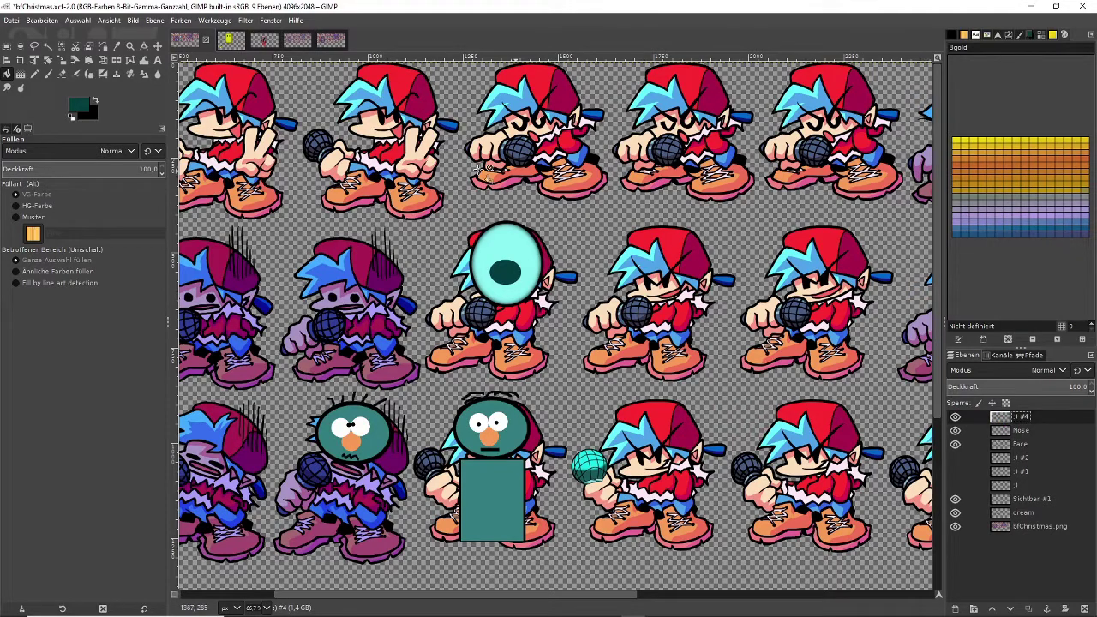
left_click(82, 21)
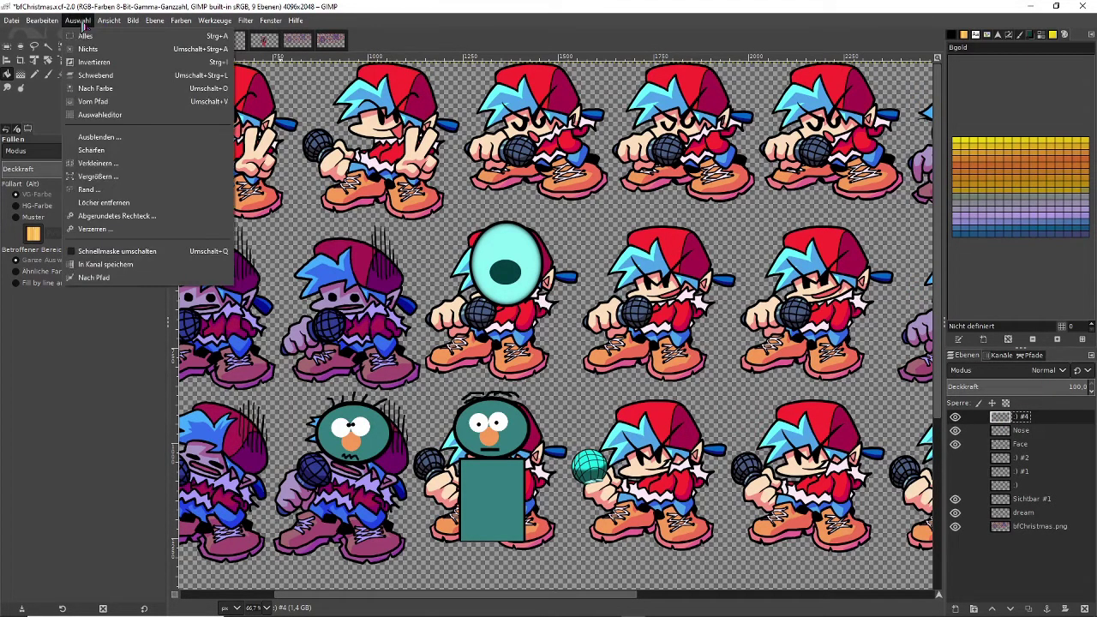
left_click(79, 61)
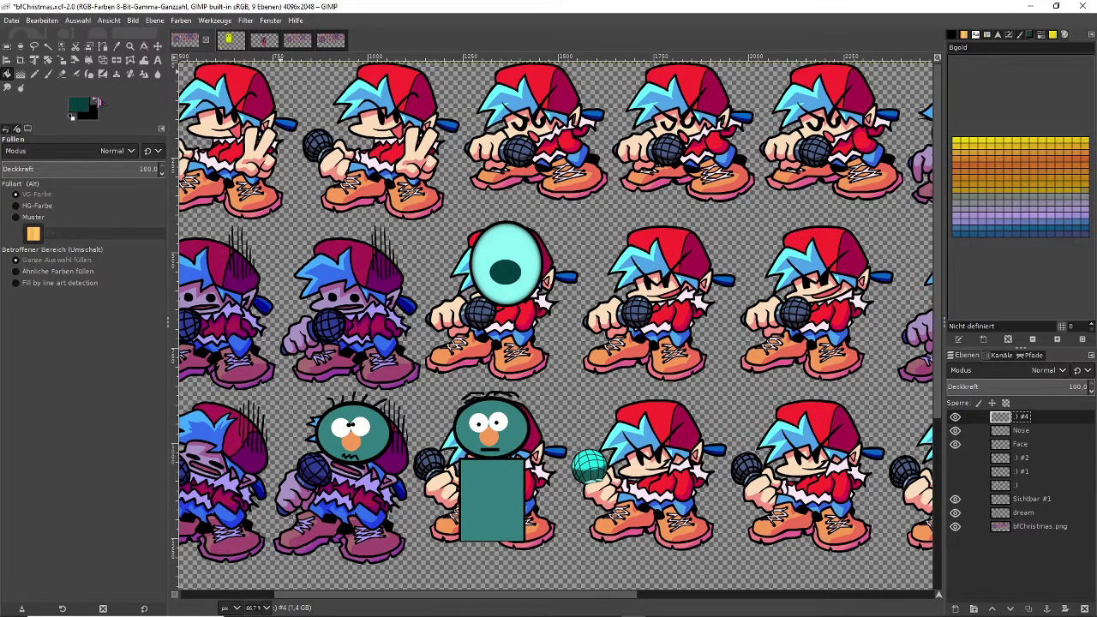
left_click(96, 102)
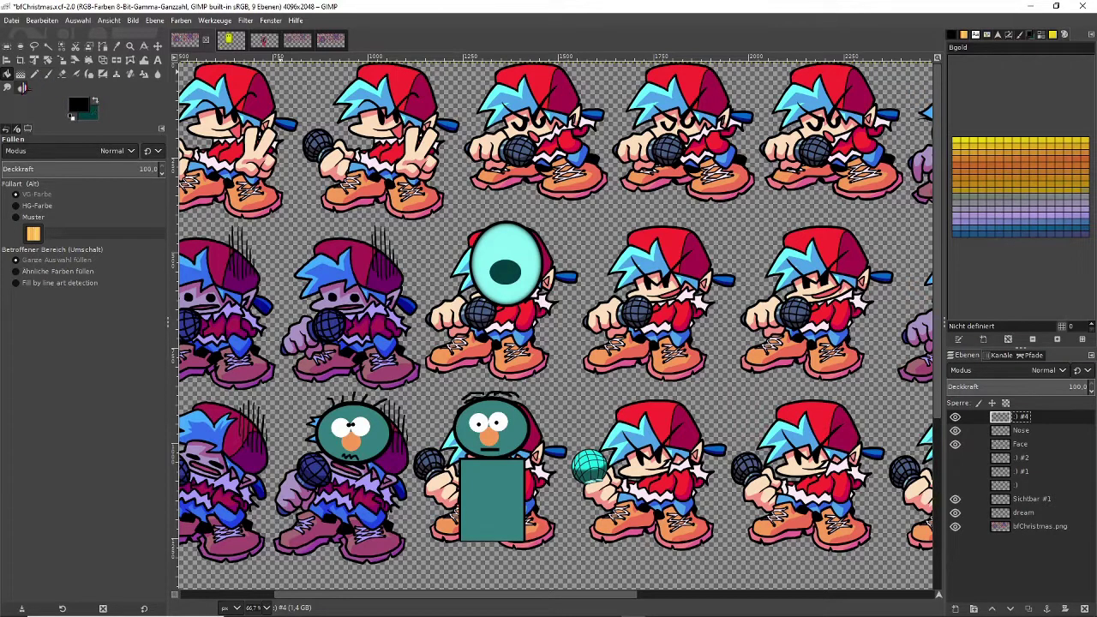
left_click(438, 258)
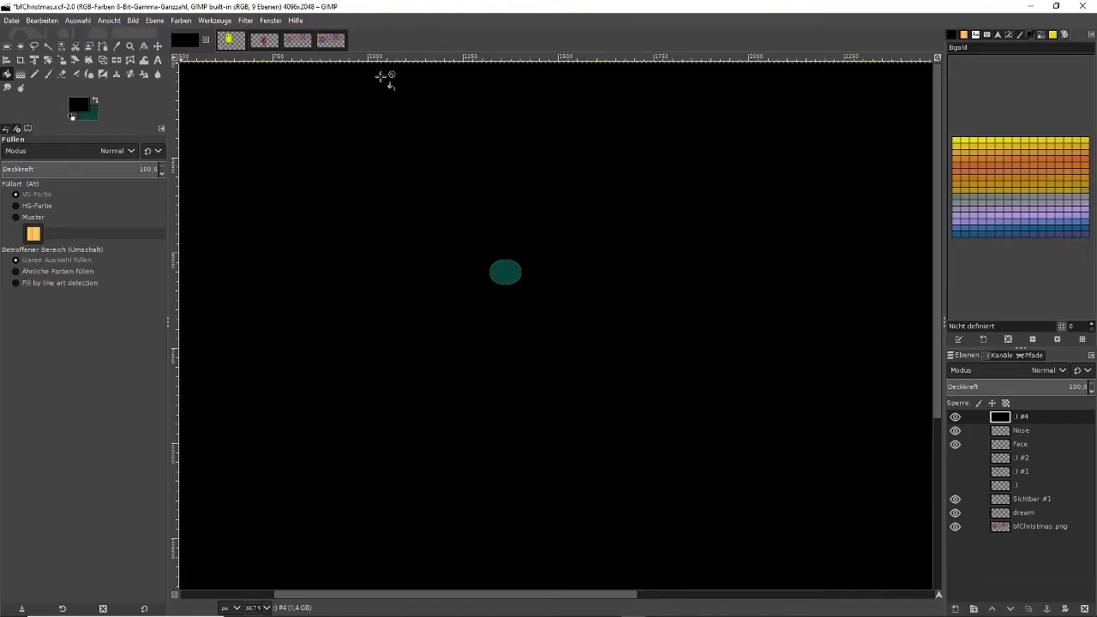
- Clear the selection and apply a Gaussian blur to the black-filled top layer
left_click(77, 20)
left_click(245, 20)
mouse_move(291, 103)
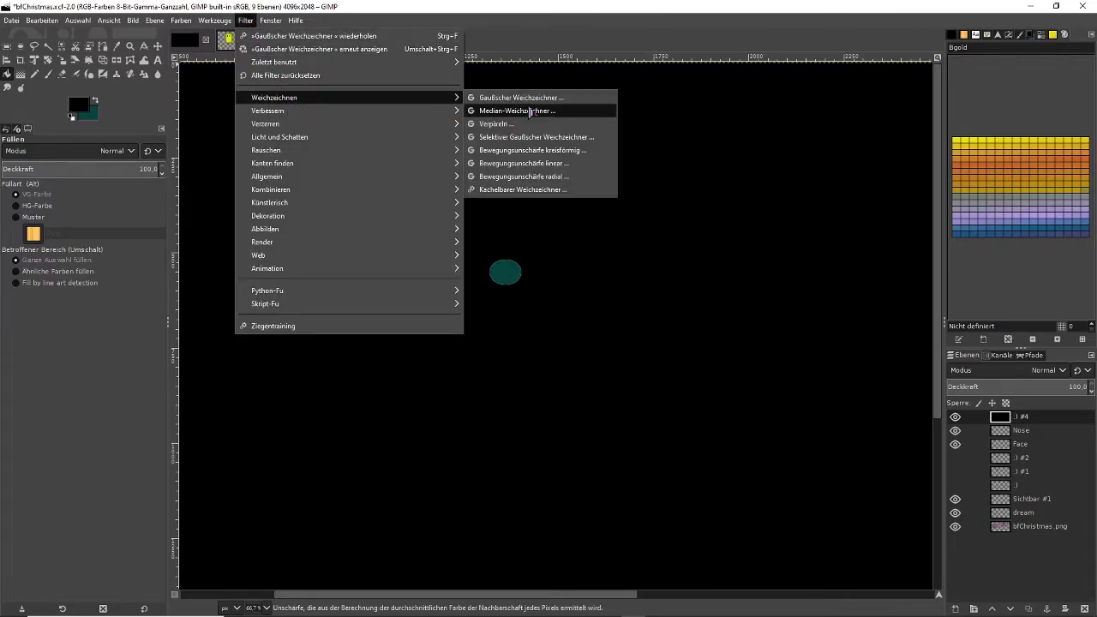
left_click(532, 103)
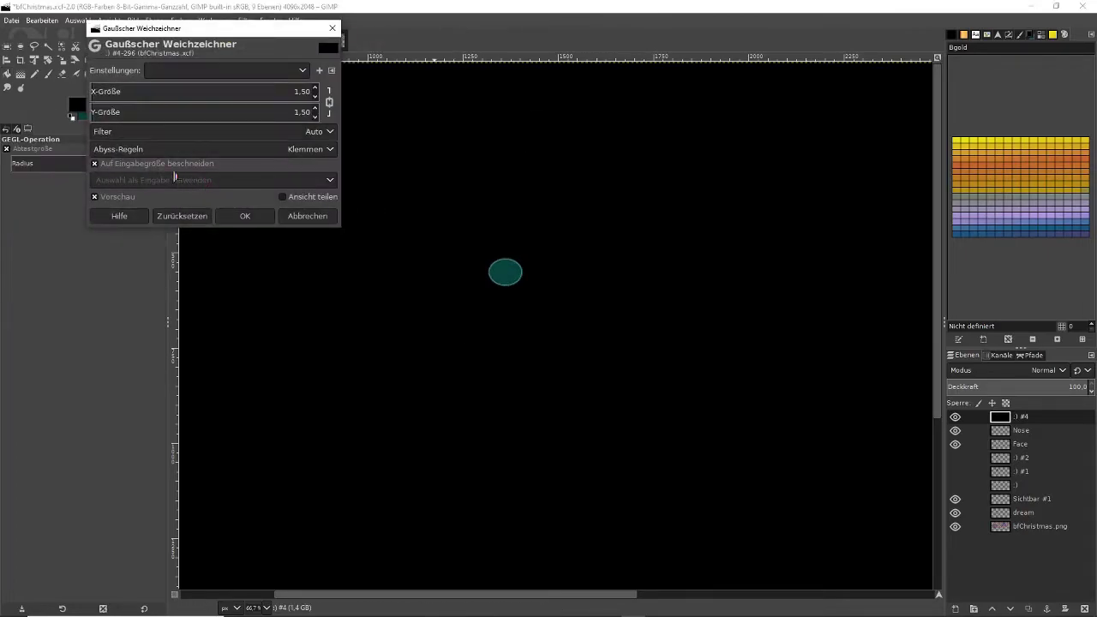
left_click_drag(93, 96, 95, 92)
left_click(237, 218)
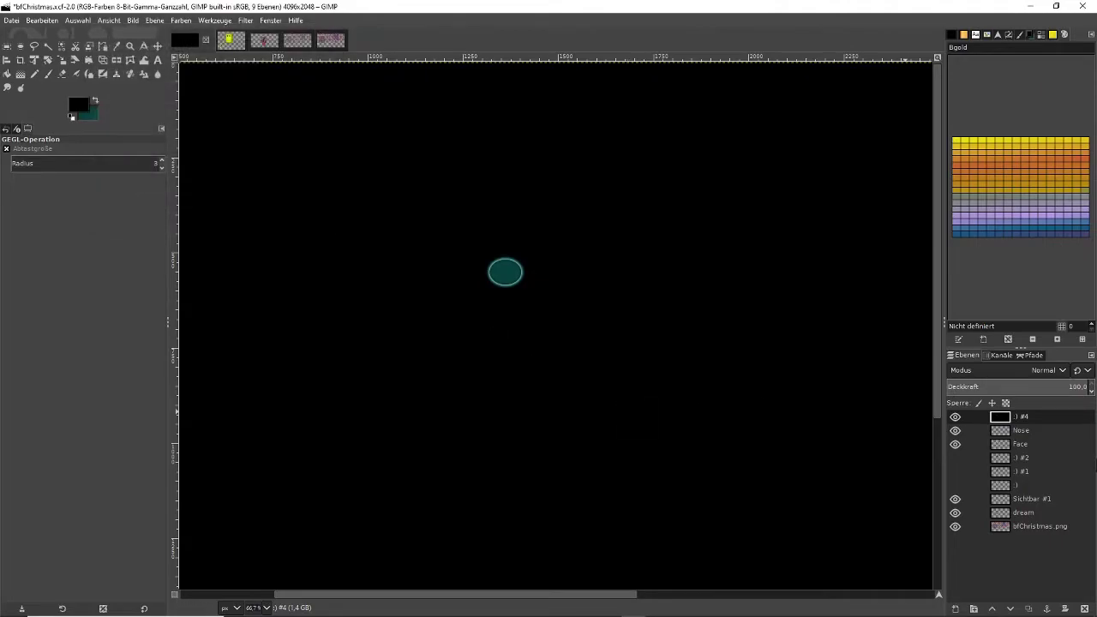
- Load the Nose layer's opaque area as a selection, invert it and delete the blurred black outside the nose from the top layer
right_click(1017, 435)
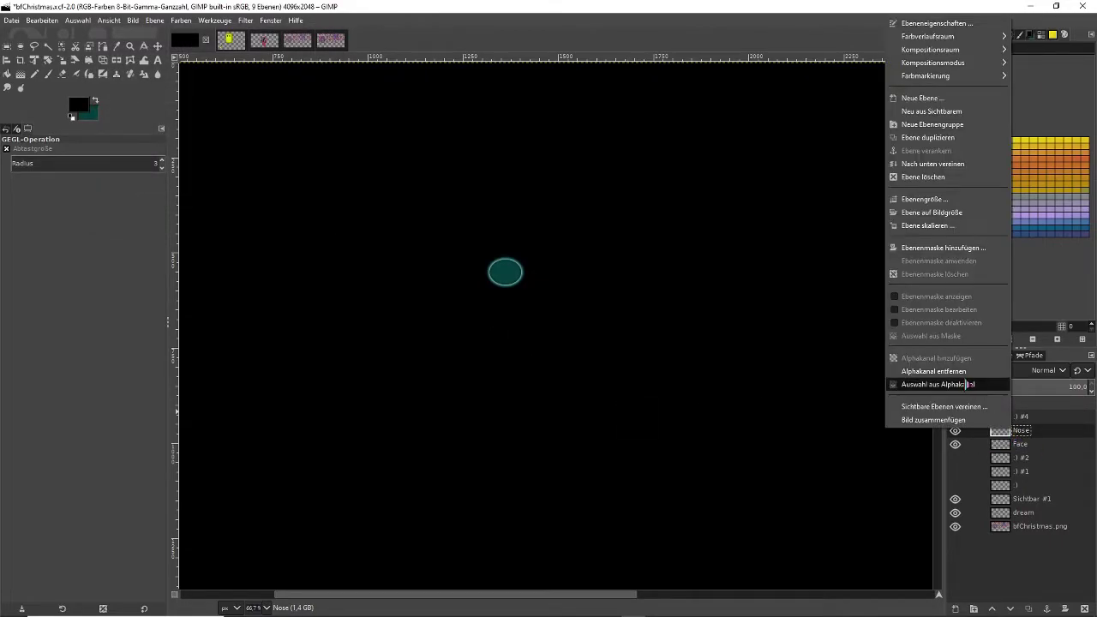
left_click(969, 385)
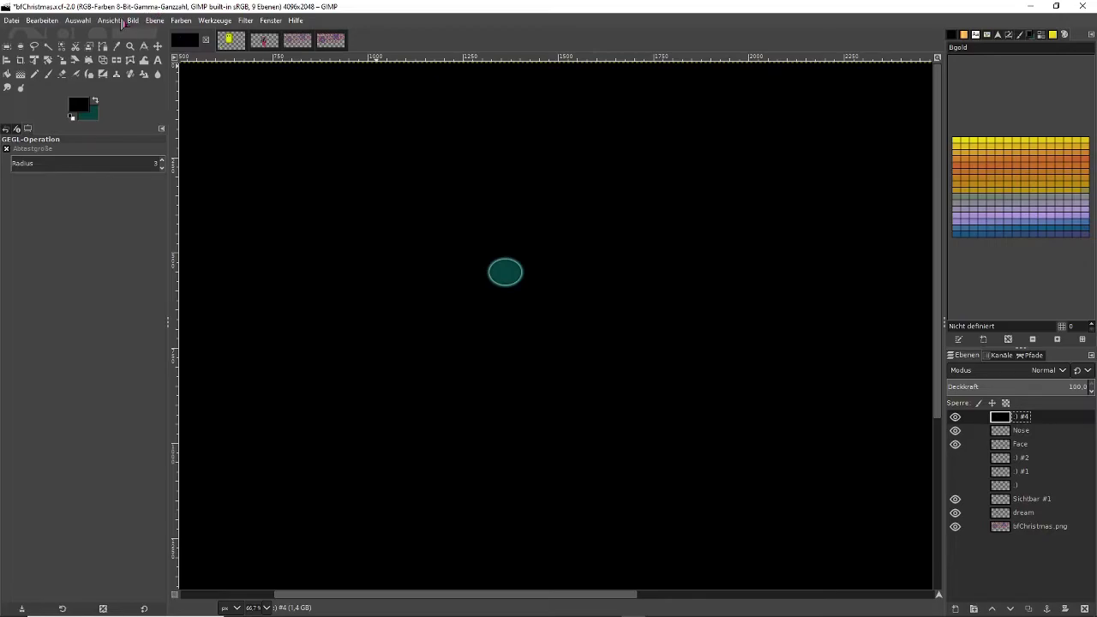
left_click(82, 21)
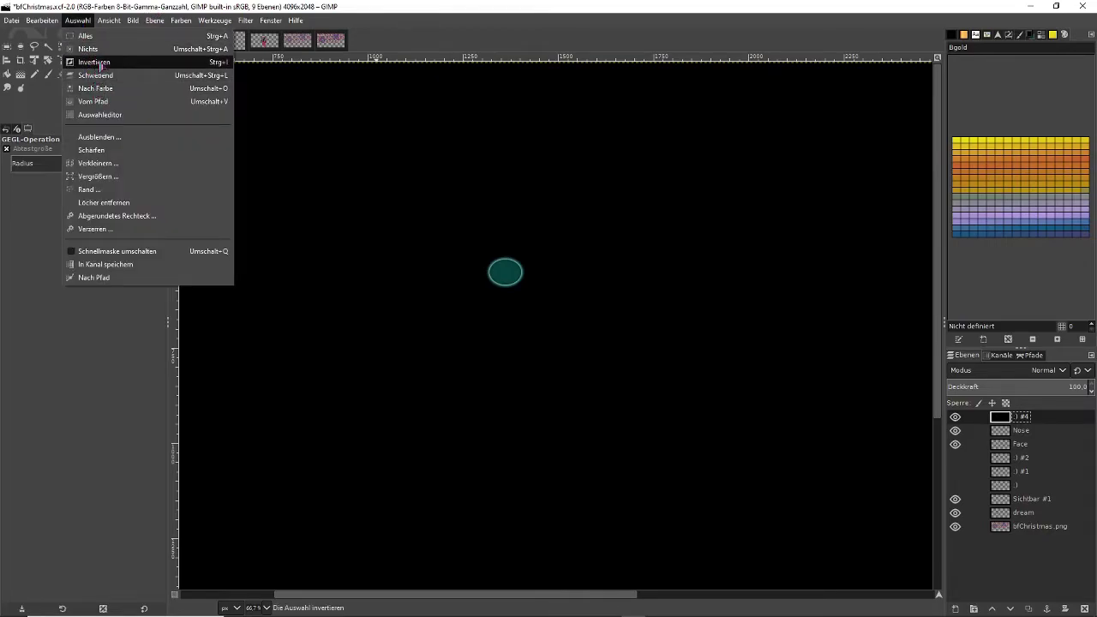
left_click(100, 61)
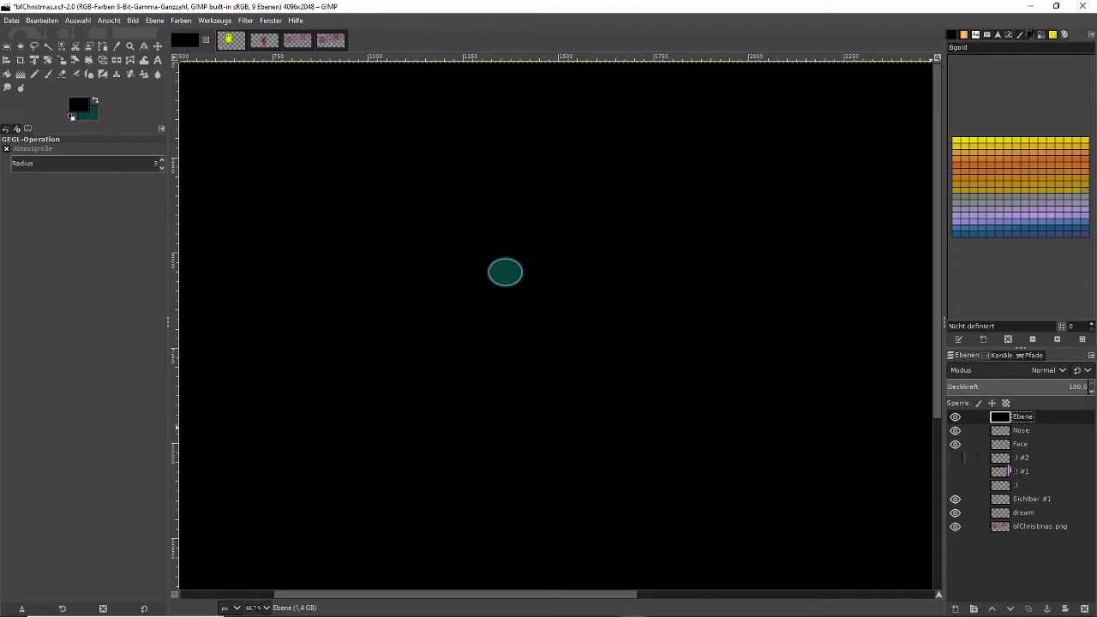
key("Delete")
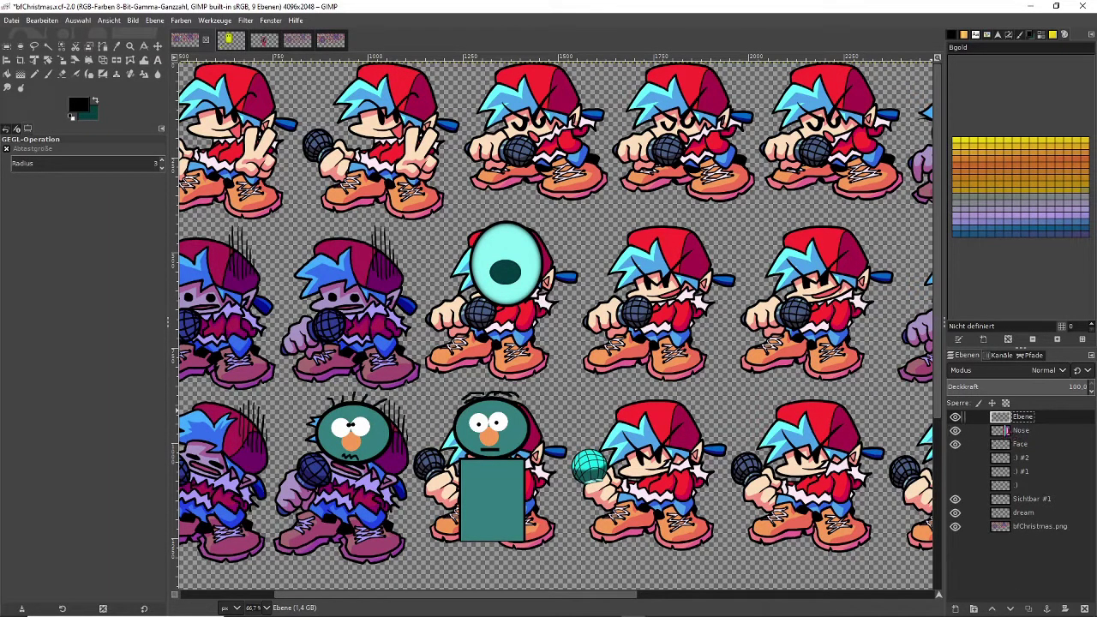
- Merge the trimmed shading layer down into Nose and check the merged layer by toggling its visibility
right_click(1010, 417)
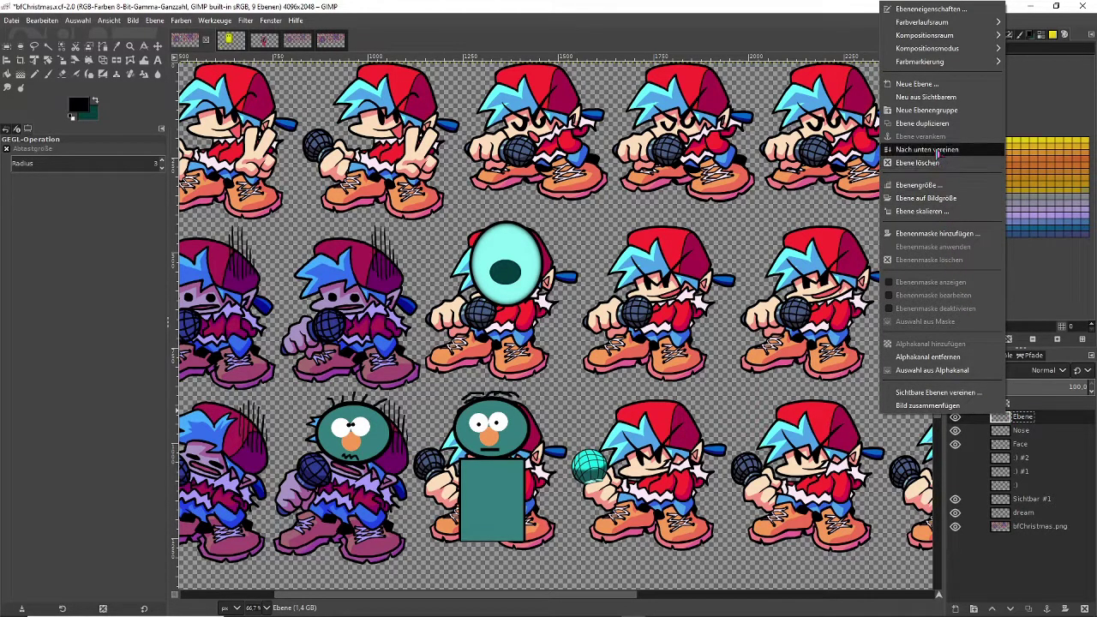
left_click(932, 150)
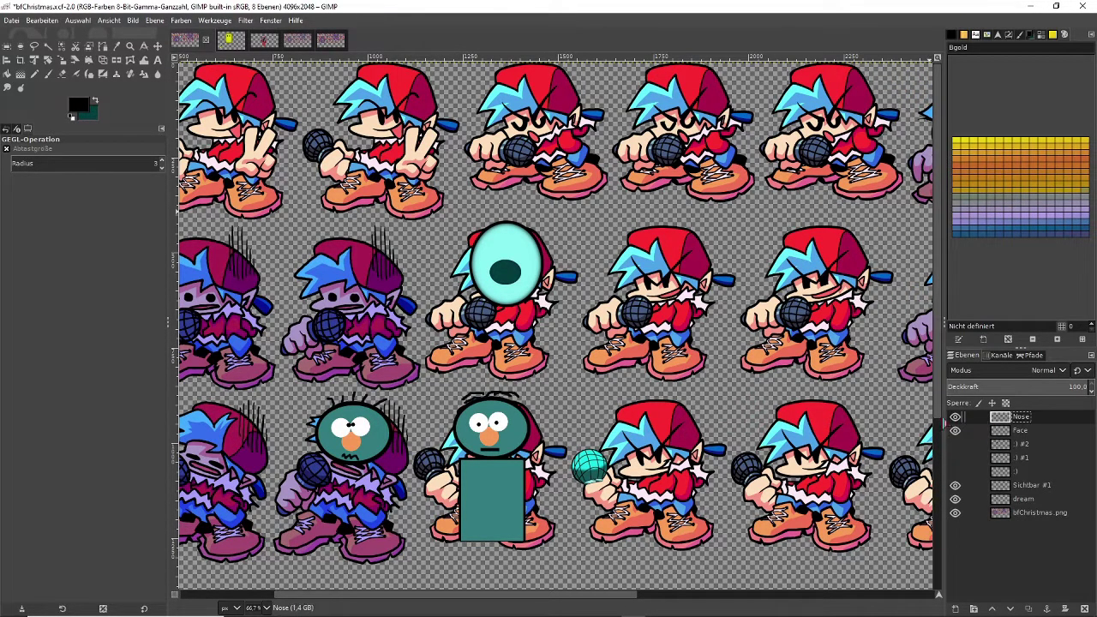
left_click(955, 419)
left_click(955, 418)
- Select the opaque area of the Nose layer and make white the foreground colour
right_click(1002, 420)
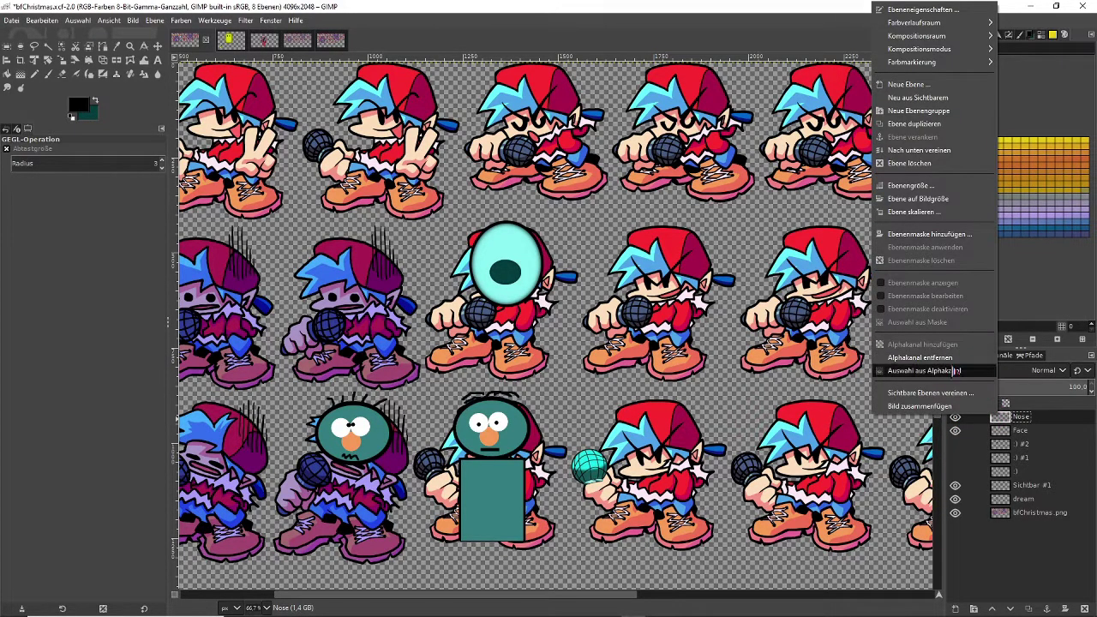
left_click(953, 371)
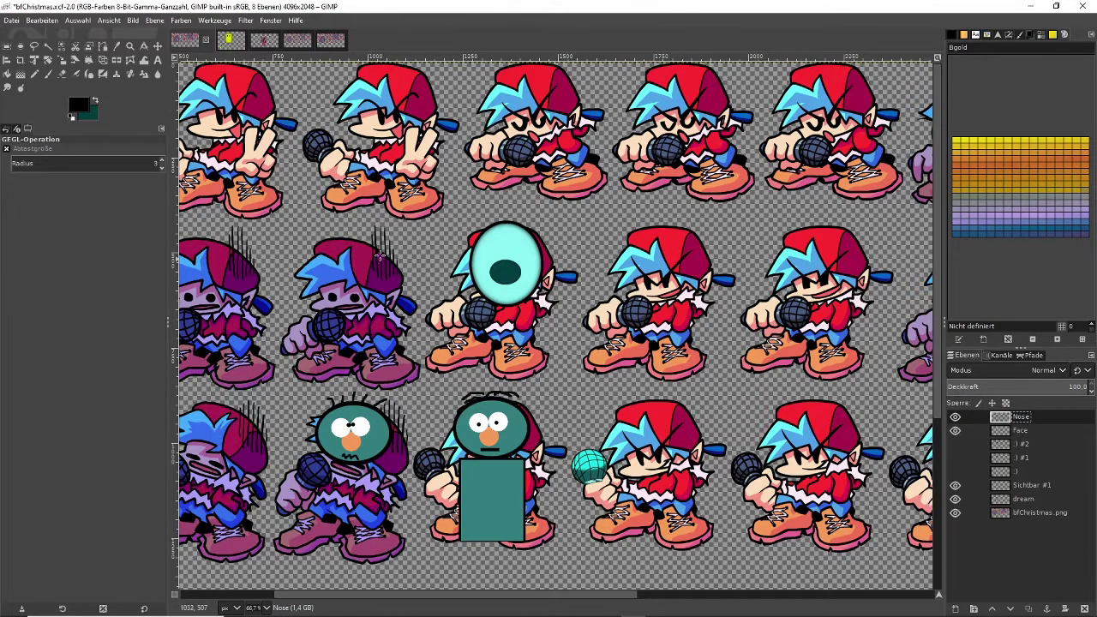
left_click(73, 117)
left_click(100, 104)
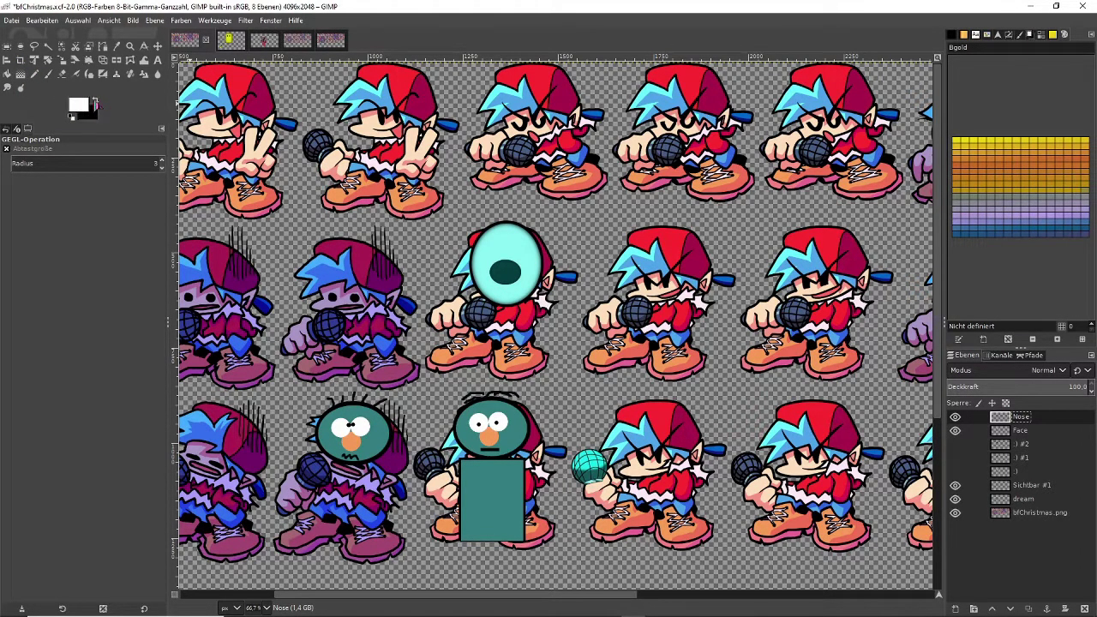
- Try a white highlight on the nose's upper half with the Paintbrush at force 27 and opacity 27.3, and undo it
left_click(49, 75)
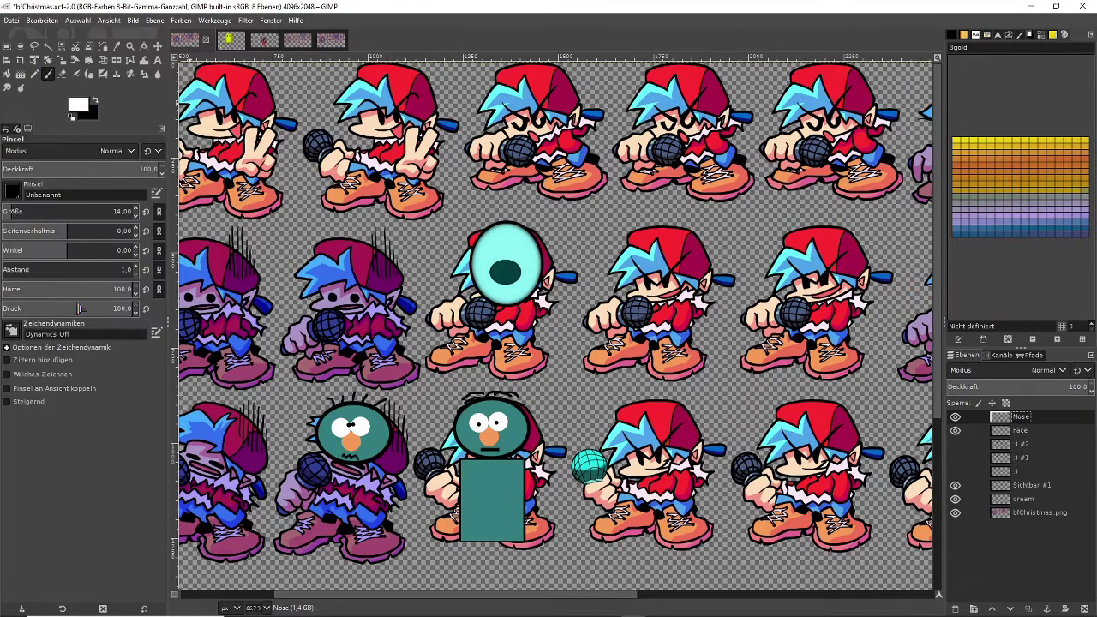
left_click(36, 309)
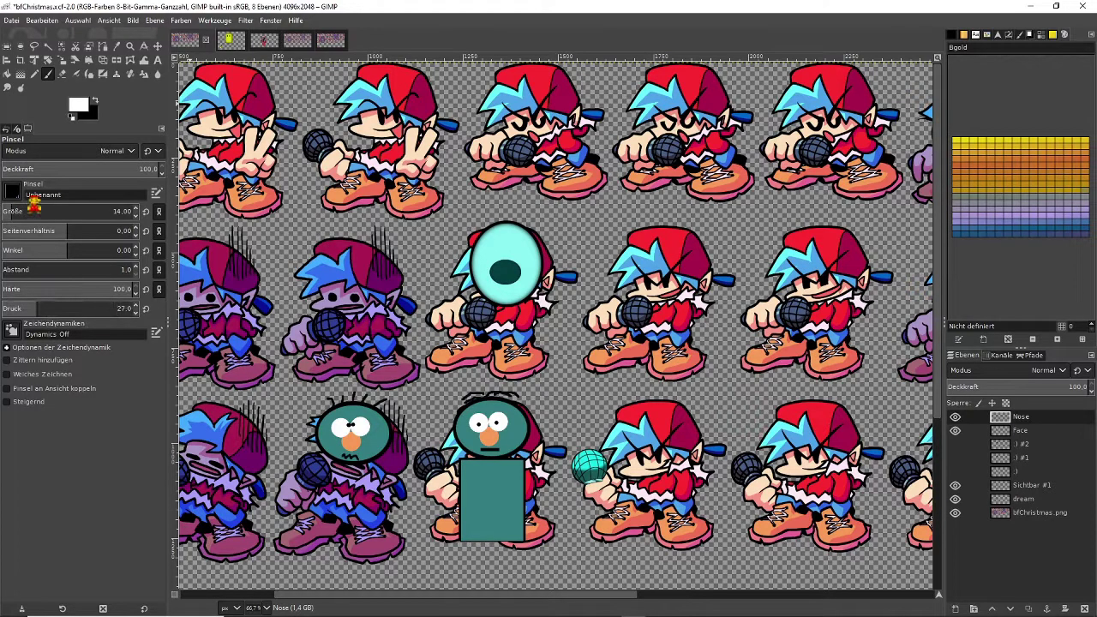
left_click(44, 169)
mouse_move(484, 253)
left_mouse_down()
mouse_move(518, 270)
mouse_move(486, 274)
left_mouse_up()
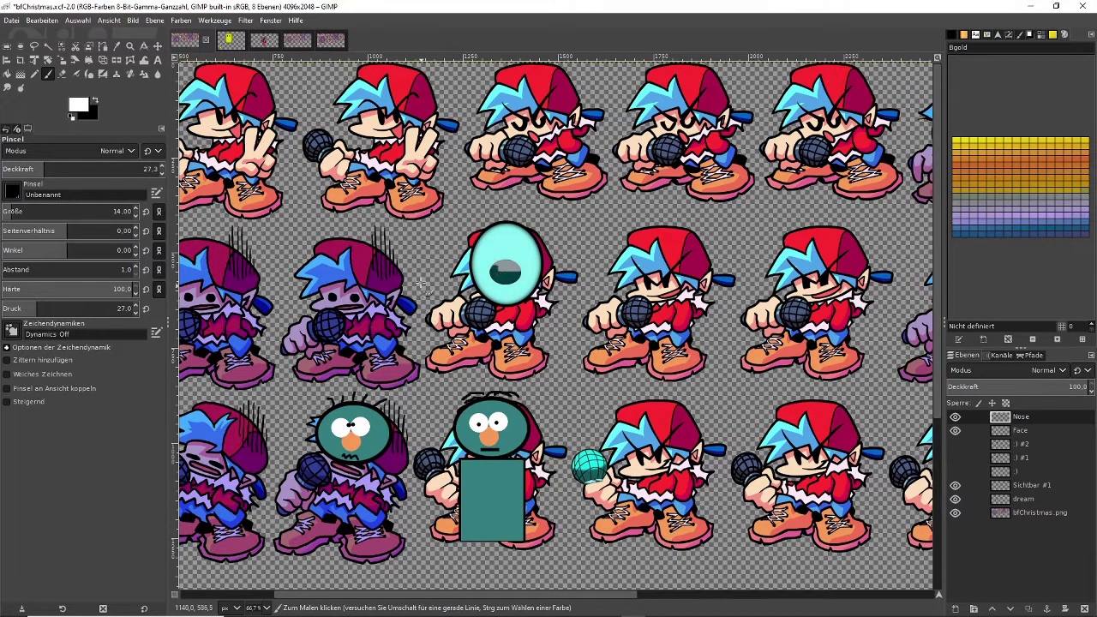
key("ctrl+z")
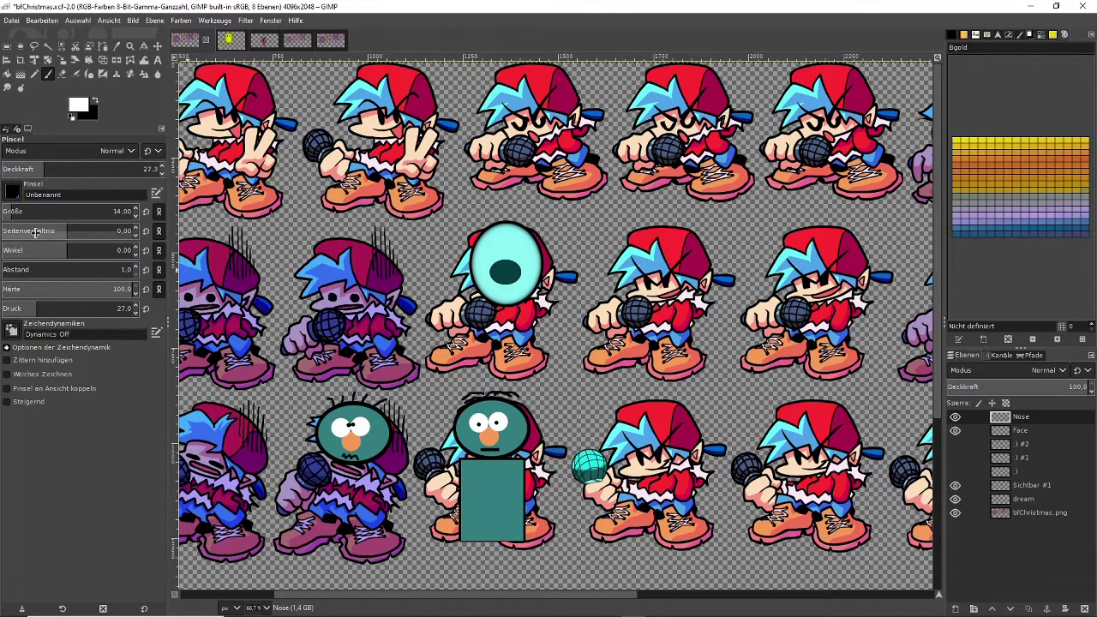
- Try a fainter white highlight on the upper nose with brush opacity 7.6, and undo the painting
left_click(12, 170)
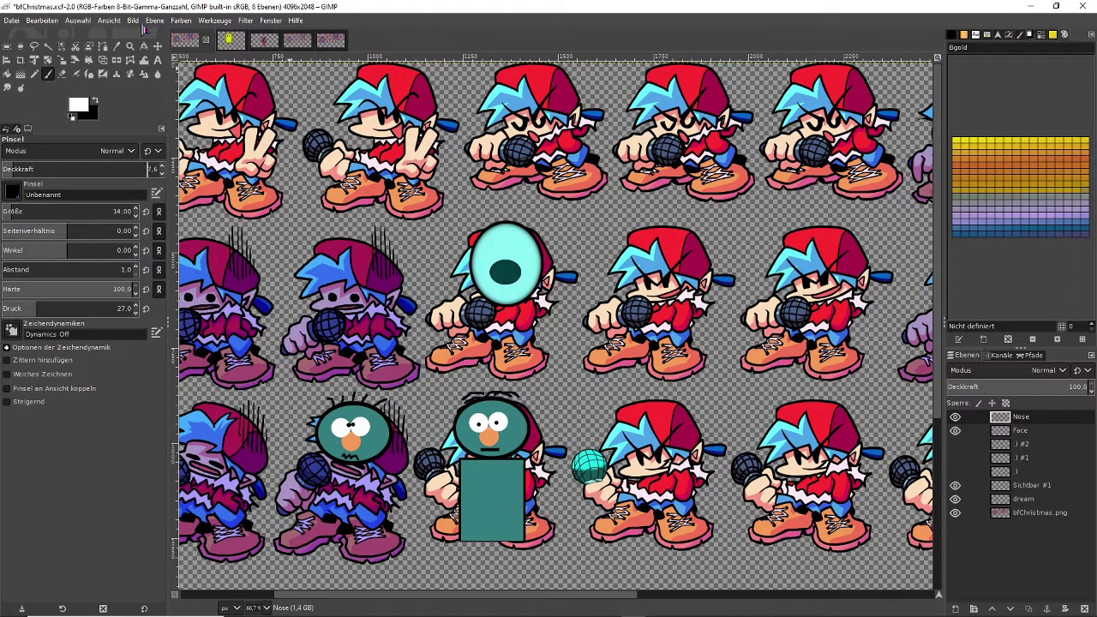
left_click(133, 21)
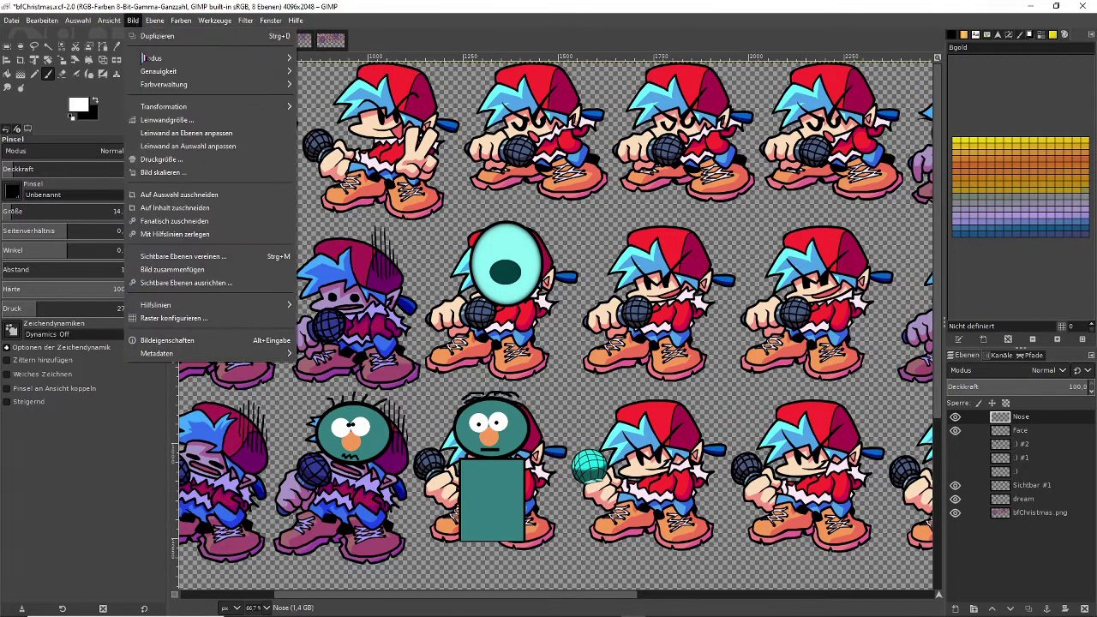
mouse_move(269, 61)
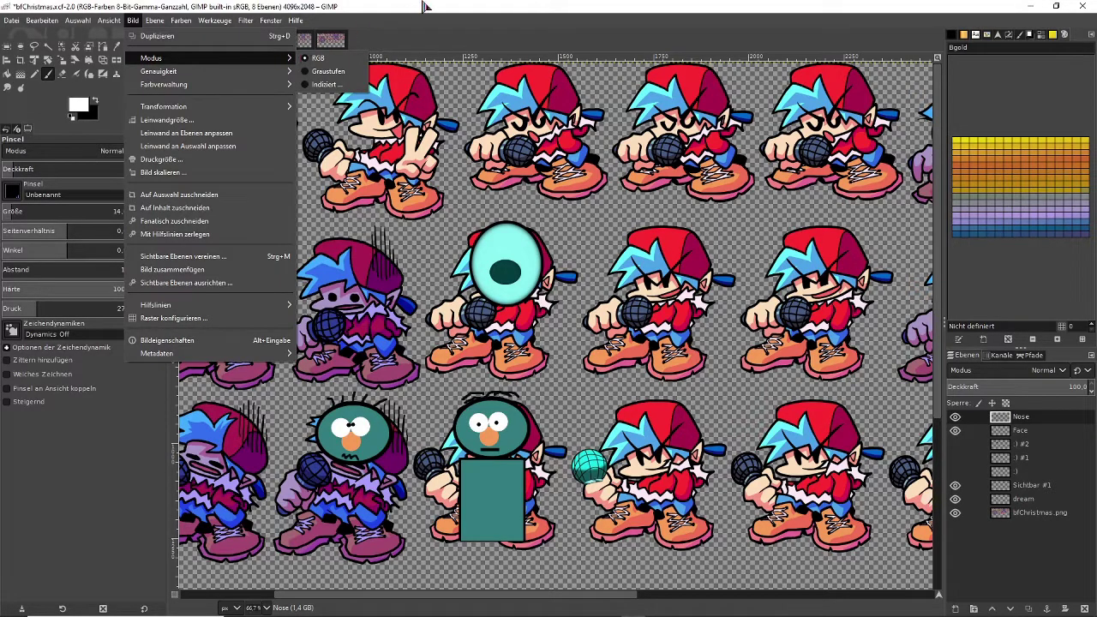
left_click(426, 33)
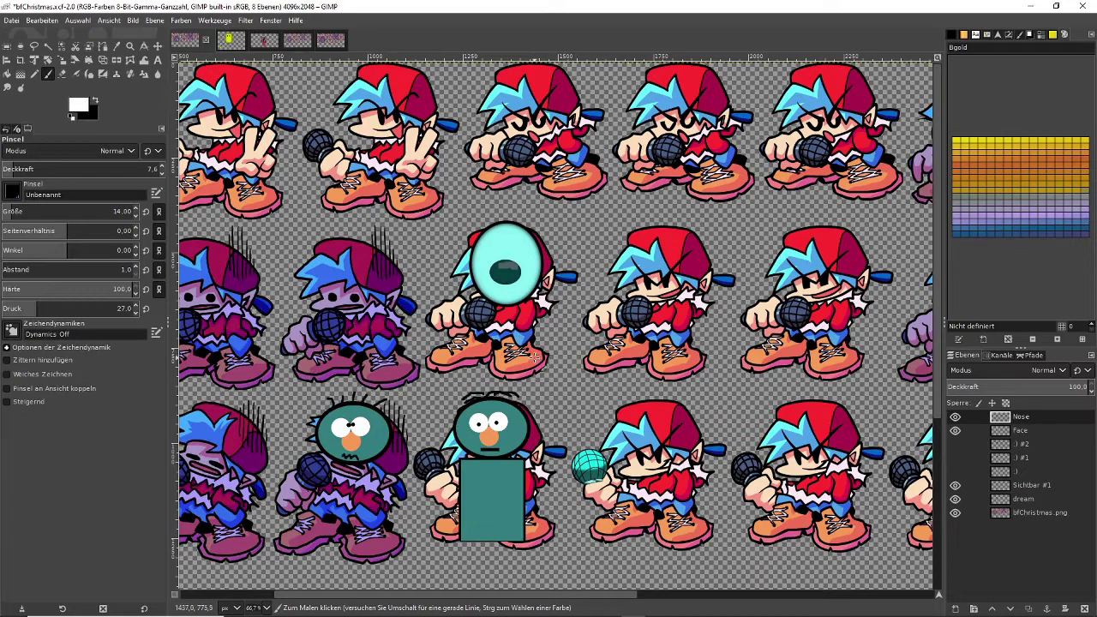
key("ctrl")
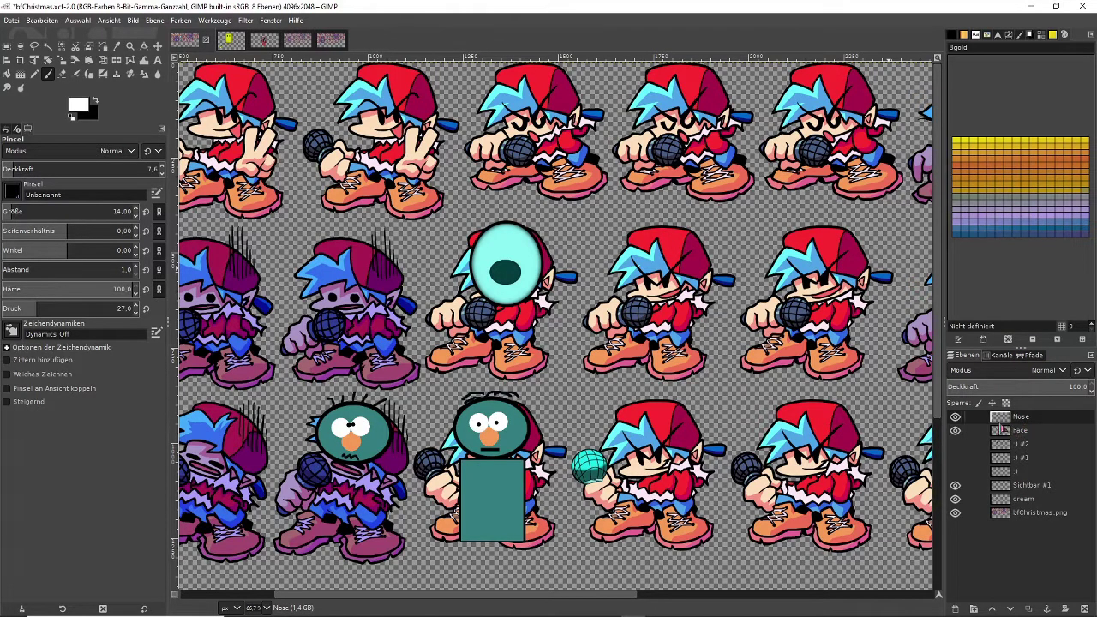
- Add a new transparent layer above Nose and load the Nose layer's opaque area as a selection
right_click(1001, 417)
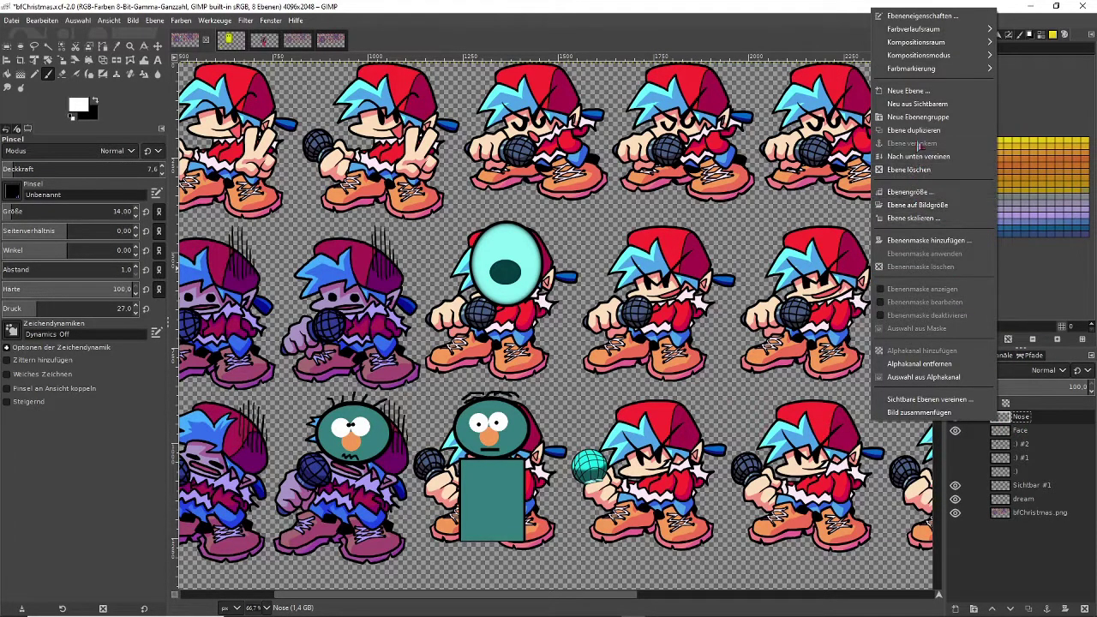
left_click(916, 92)
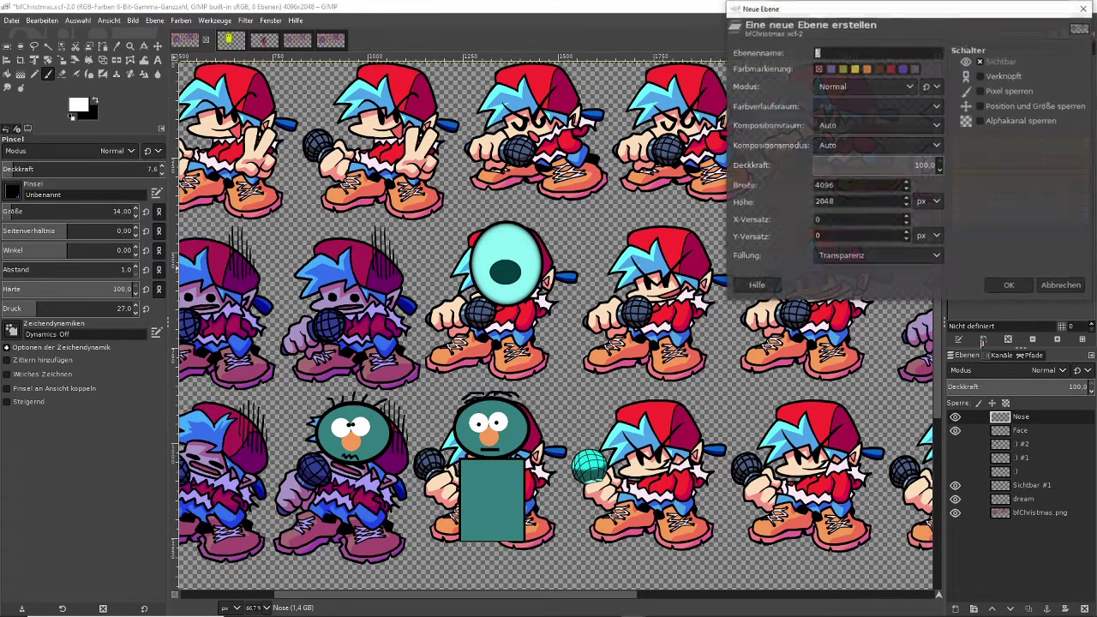
left_click(1003, 286)
right_click(1008, 434)
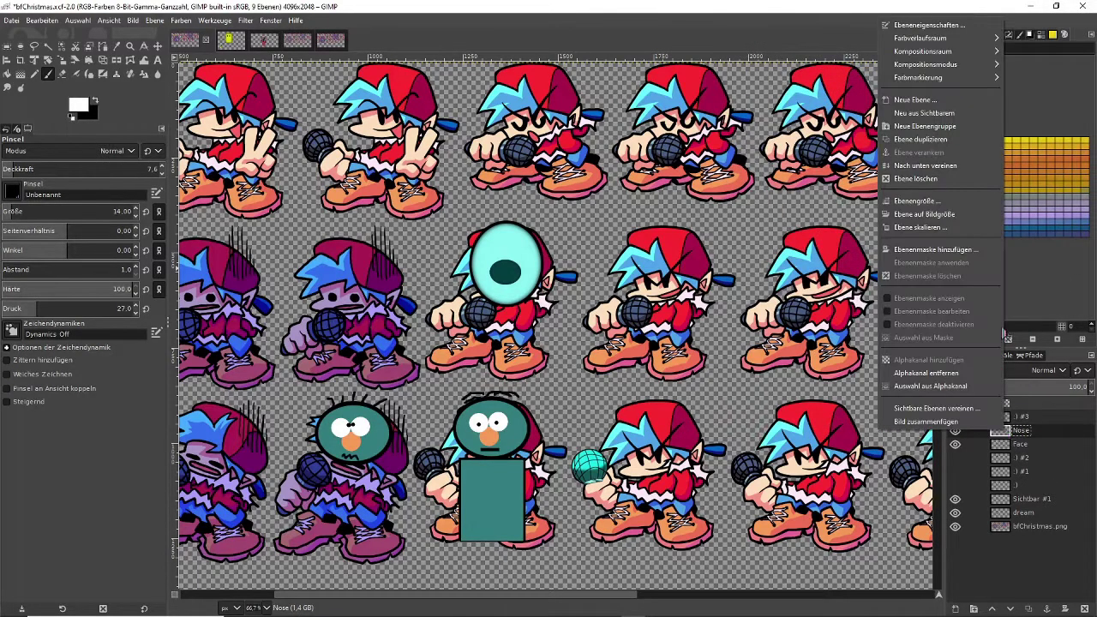
left_click(931, 385)
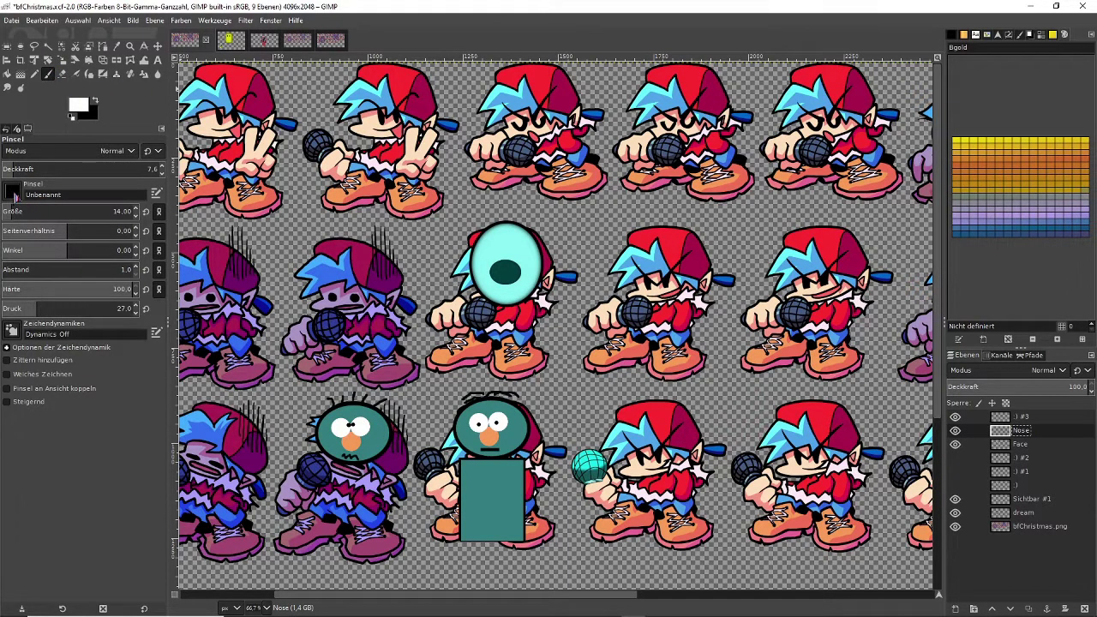
- Try a faint white stroke across the nose, undo it and make the new top layer active
left_click_drag(492, 271, 519, 271)
key("ctrl+z")
left_click(1007, 418)
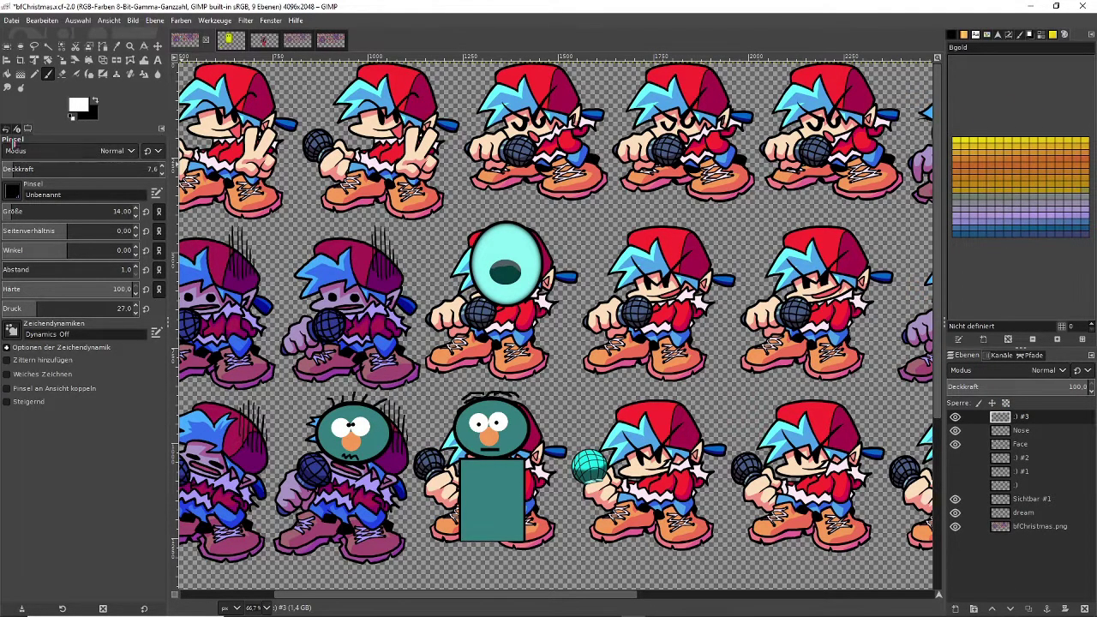
- Keep white as the foreground colour, set the brush force to 100 and show the colour selector in the dock
left_click(80, 107)
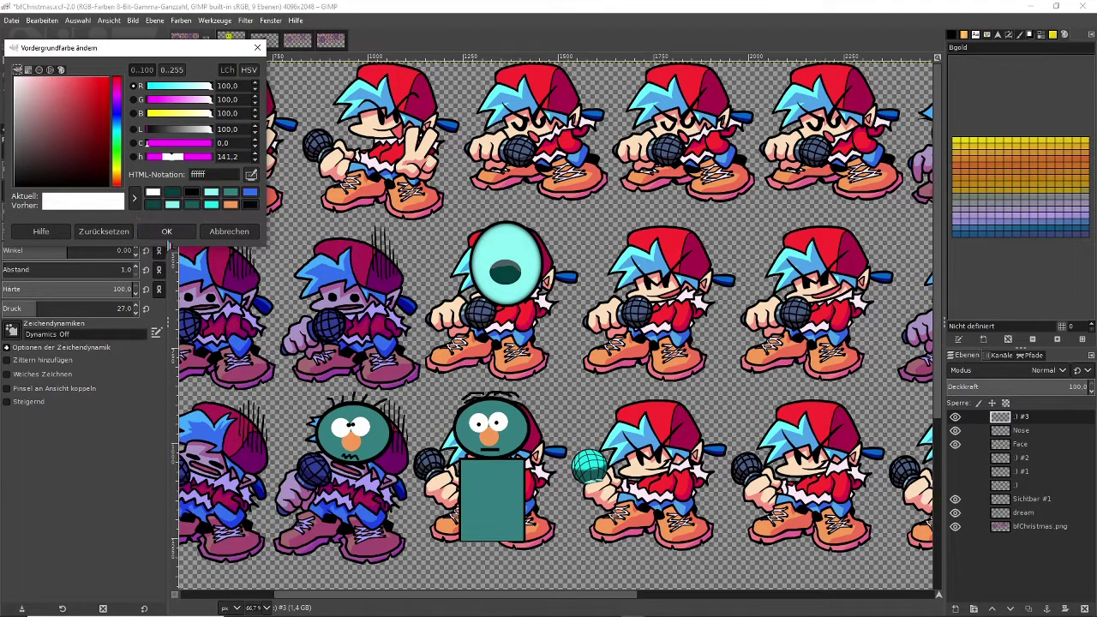
left_click(167, 232)
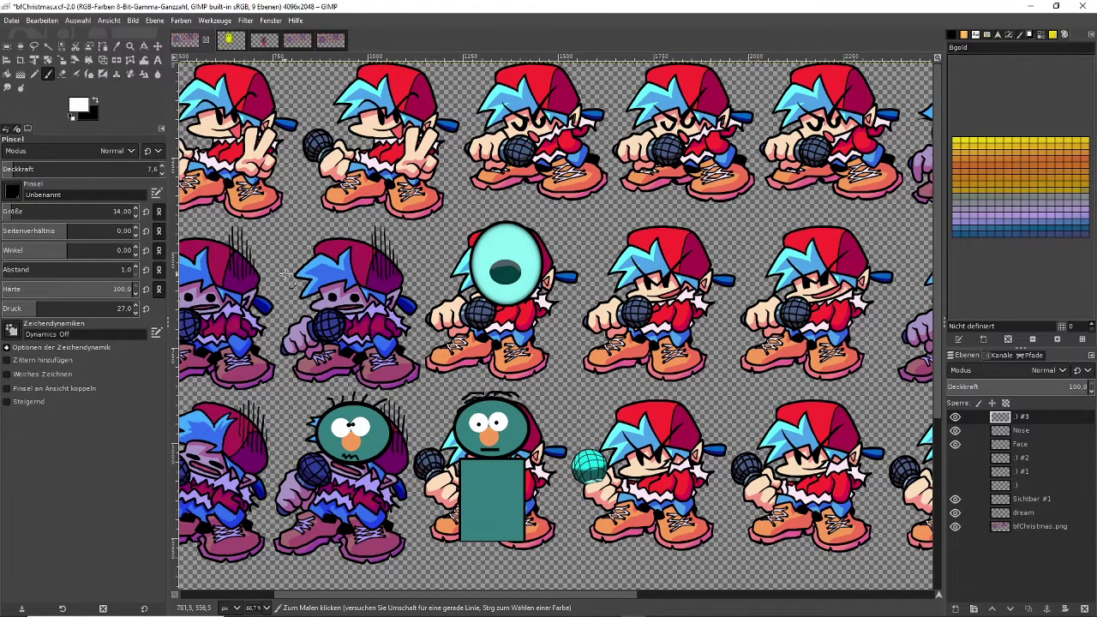
left_click_drag(48, 309, 135, 309)
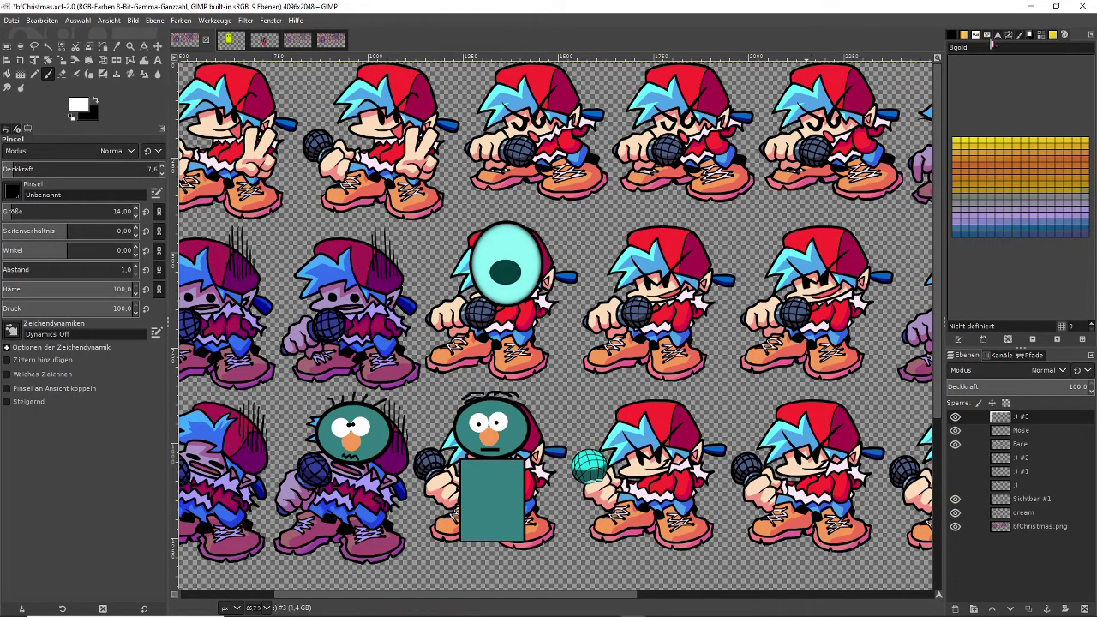
left_click(1053, 36)
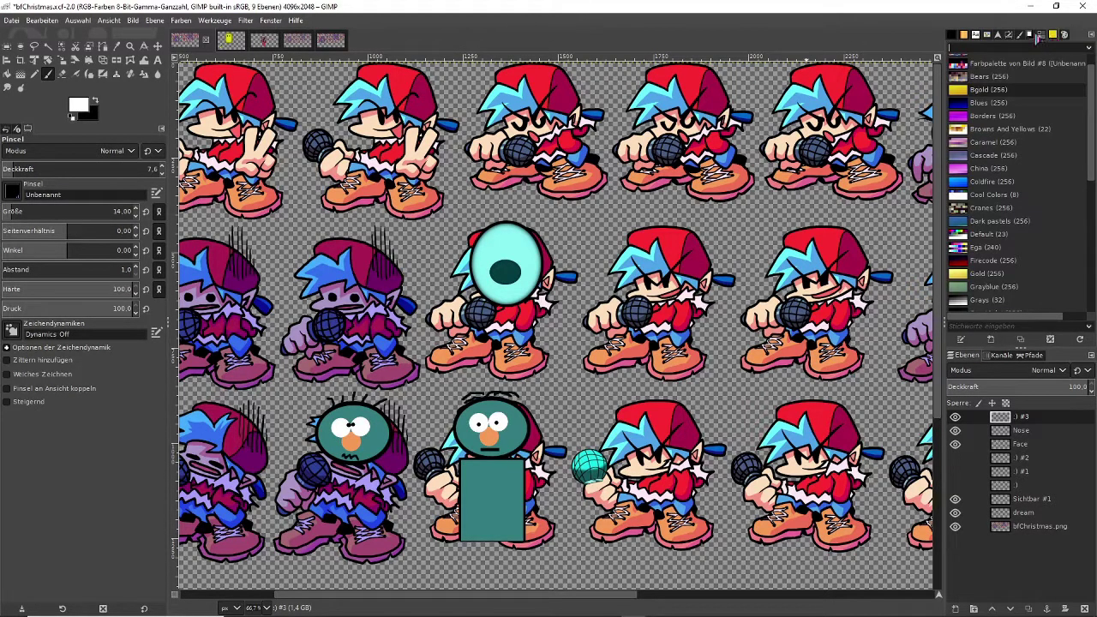
left_click(1031, 36)
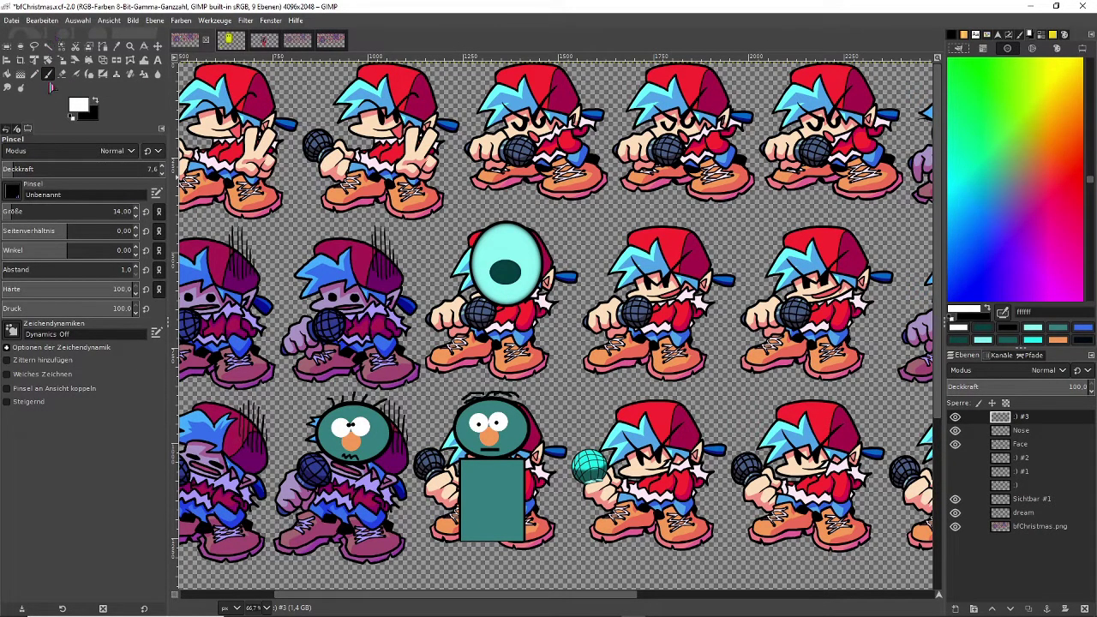
- Paint a solid white highlight across the upper part of the nose on the new layer with the size 14 Pencil
left_click(35, 74)
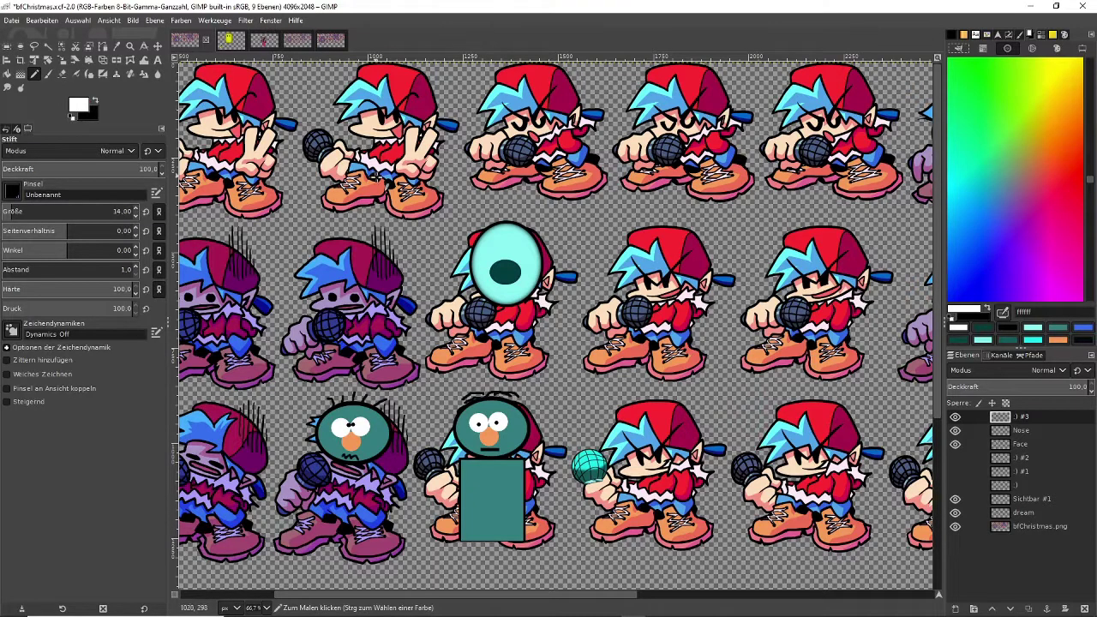
left_click(509, 272)
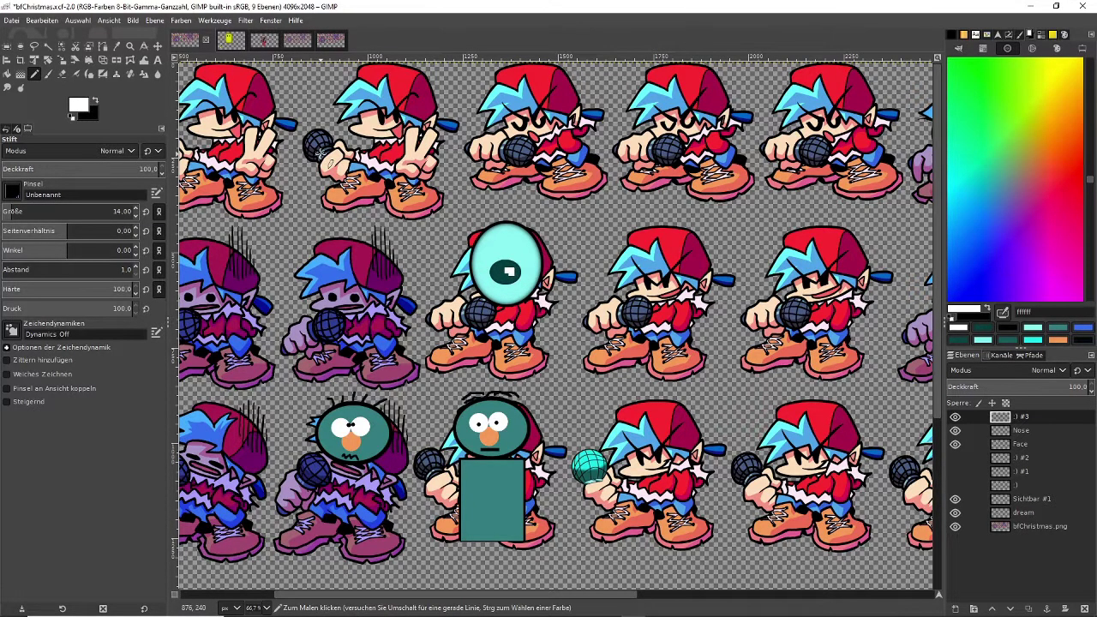
key("ctrl+z")
left_click_drag(495, 266, 520, 267)
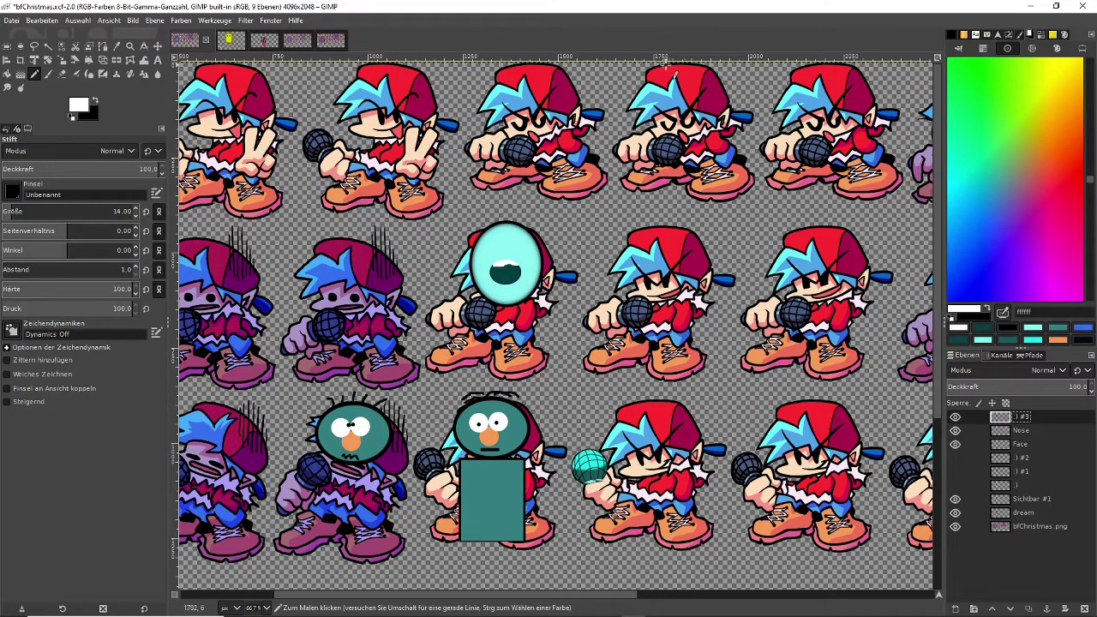
- Apply a Gaussian blur of 11.33 to the white nose highlight and merge its layer down into Nose
left_click(246, 21)
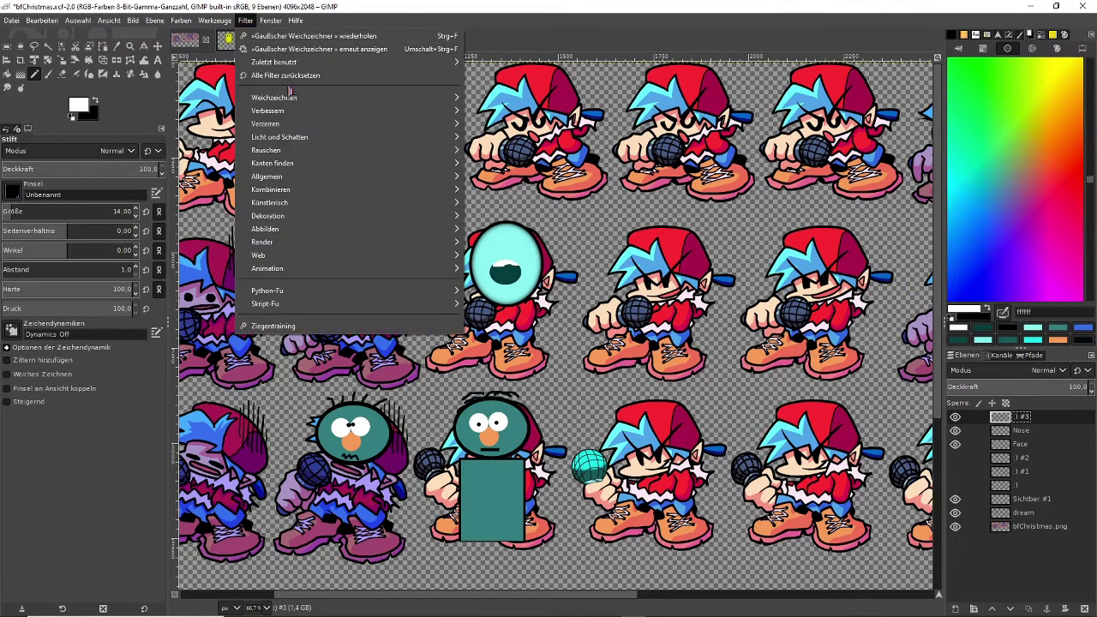
mouse_move(293, 97)
left_click(514, 98)
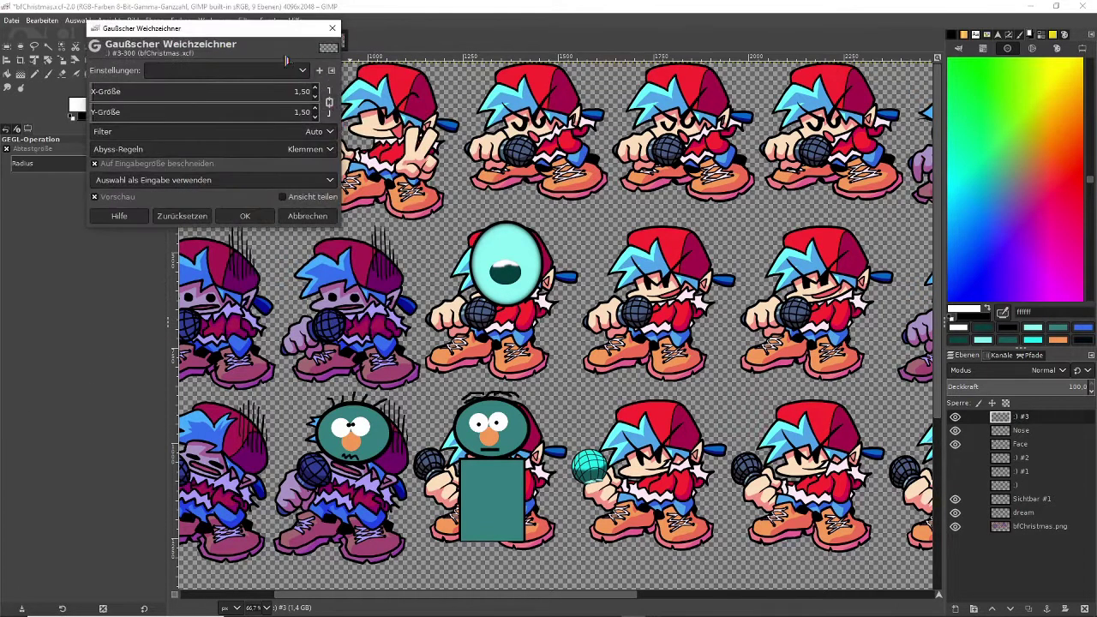
left_click_drag(92, 92, 121, 91)
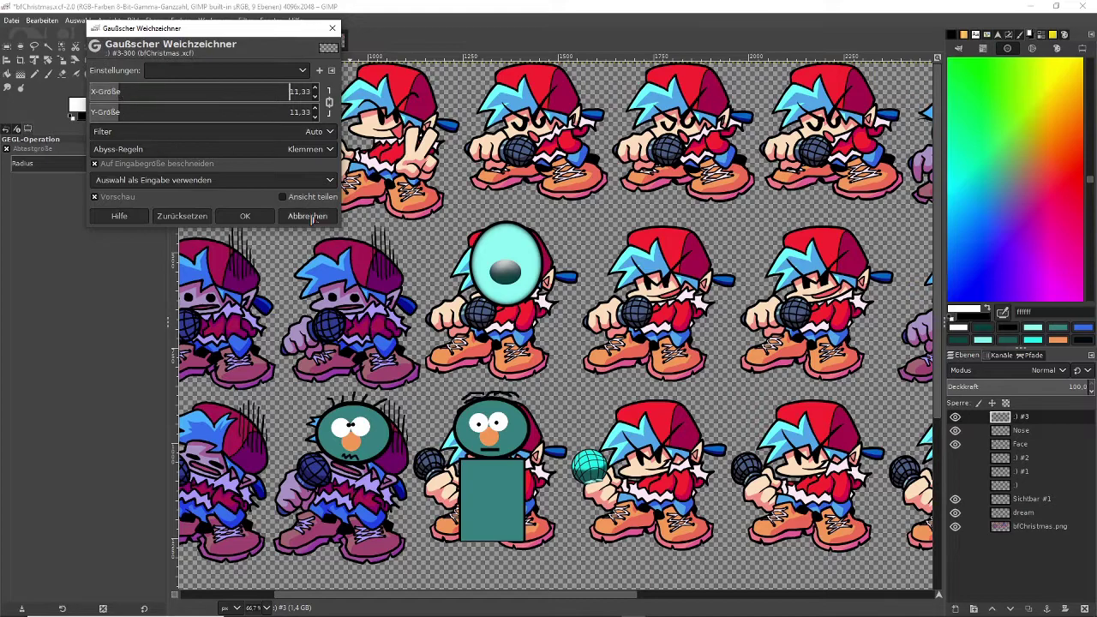
left_click(247, 217)
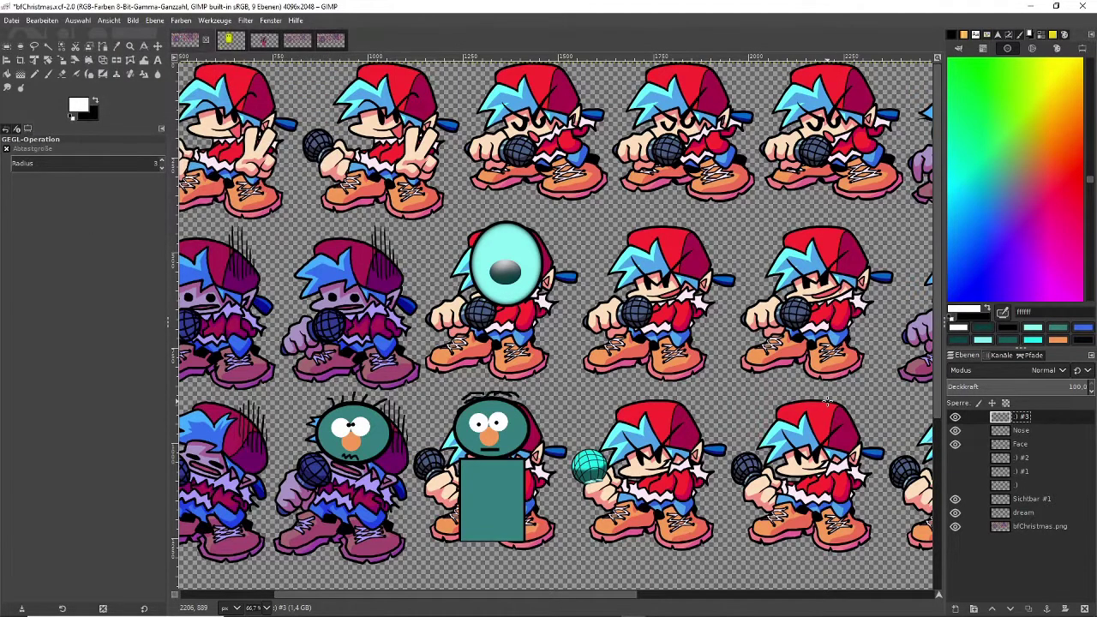
right_click(1002, 419)
left_click(919, 150)
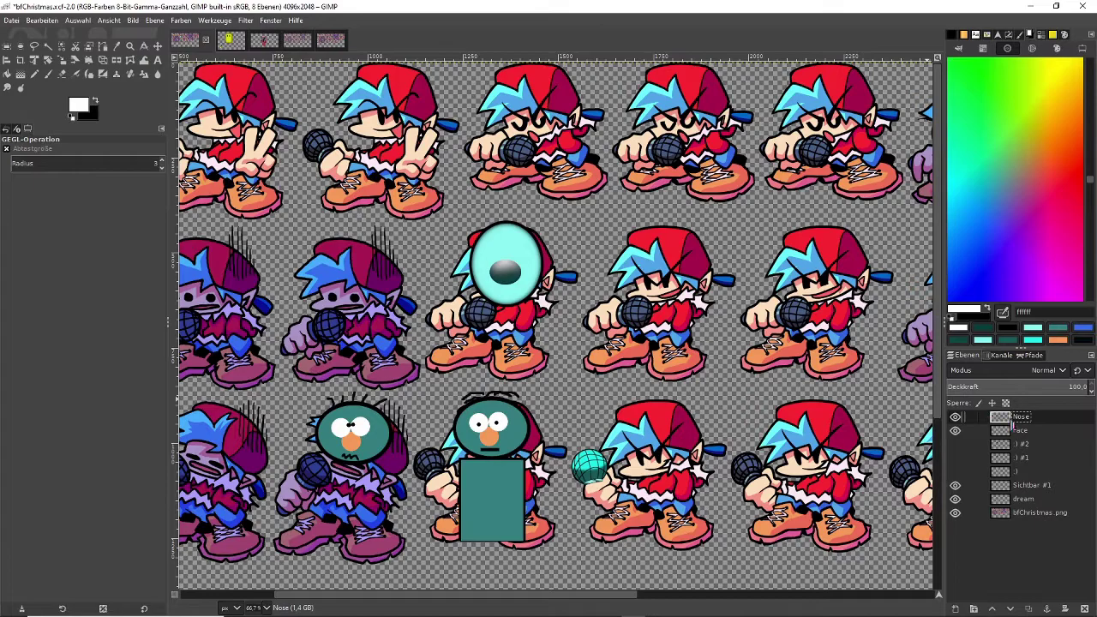
- Add a new transparent layer above Nose and name it eyes
right_click(1011, 420)
left_click(951, 82)
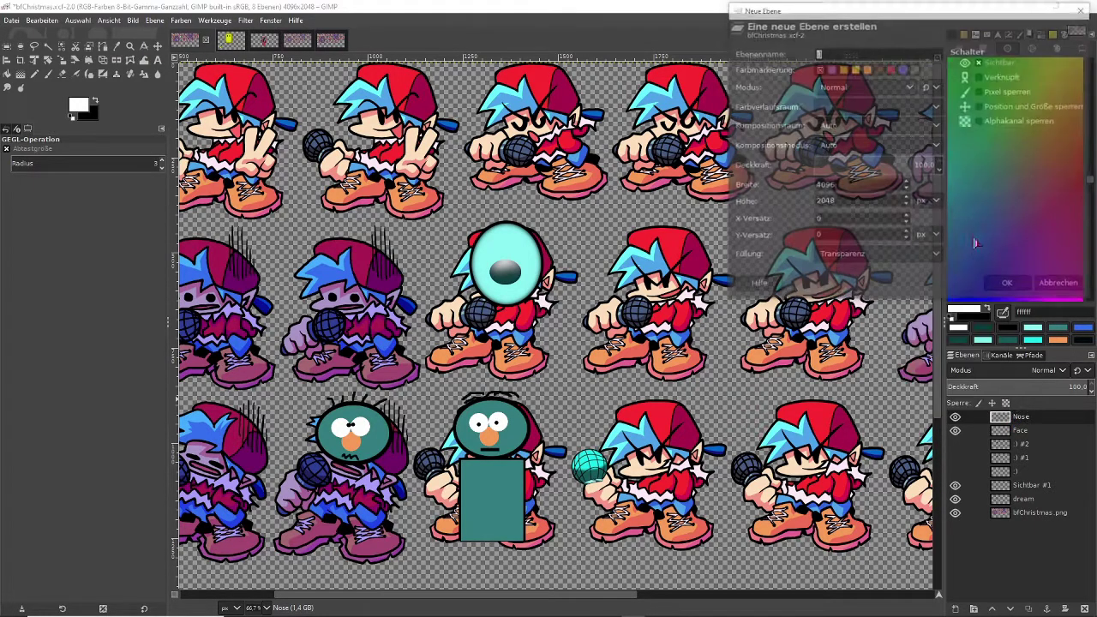
left_click(1005, 285)
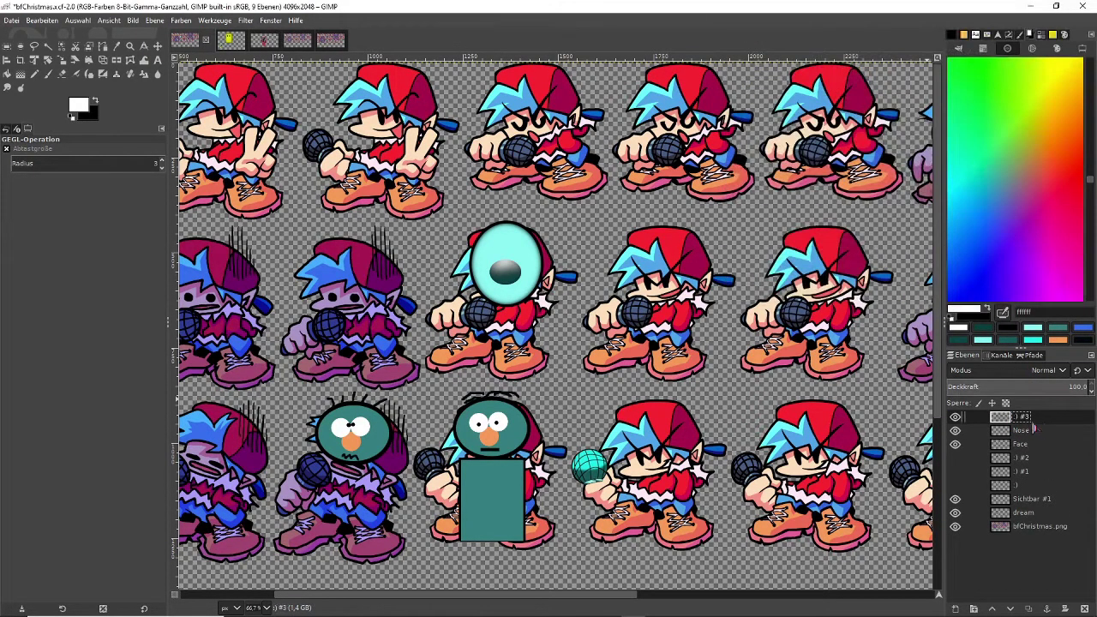
double_click(1025, 418)
type("eyes")
key("Return")
- Select an ellipse of about 47 × 68 px above the nose on the eyes layer and fill it with white
left_click(21, 46)
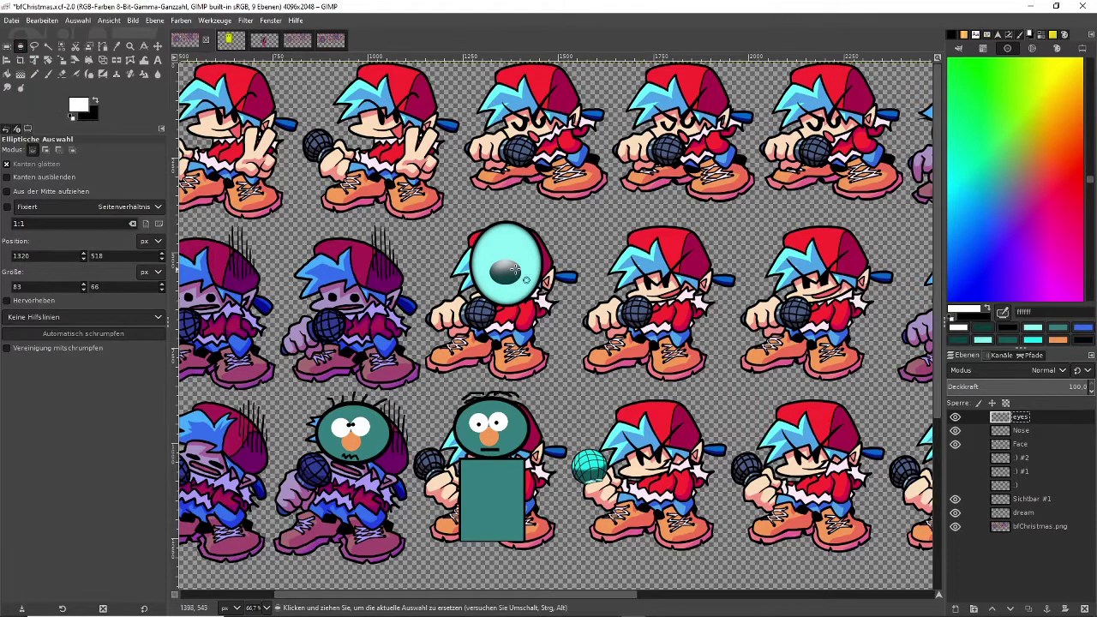
mouse_move(491, 251)
left_mouse_down()
mouse_move(518, 280)
mouse_move(498, 238)
mouse_move(510, 258)
left_mouse_up()
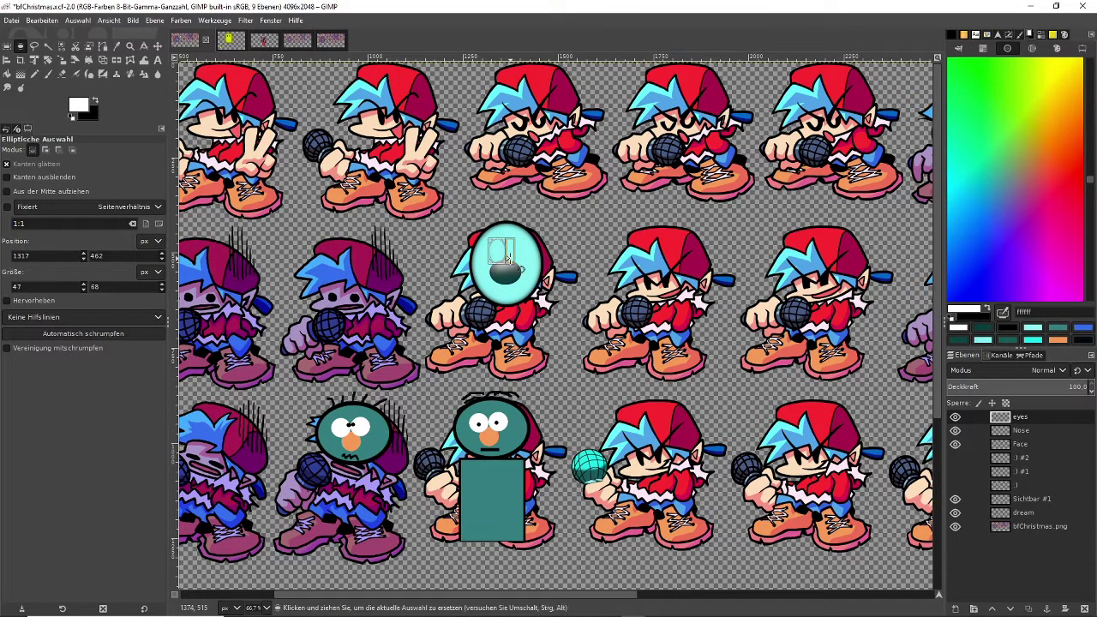
left_click(6, 73)
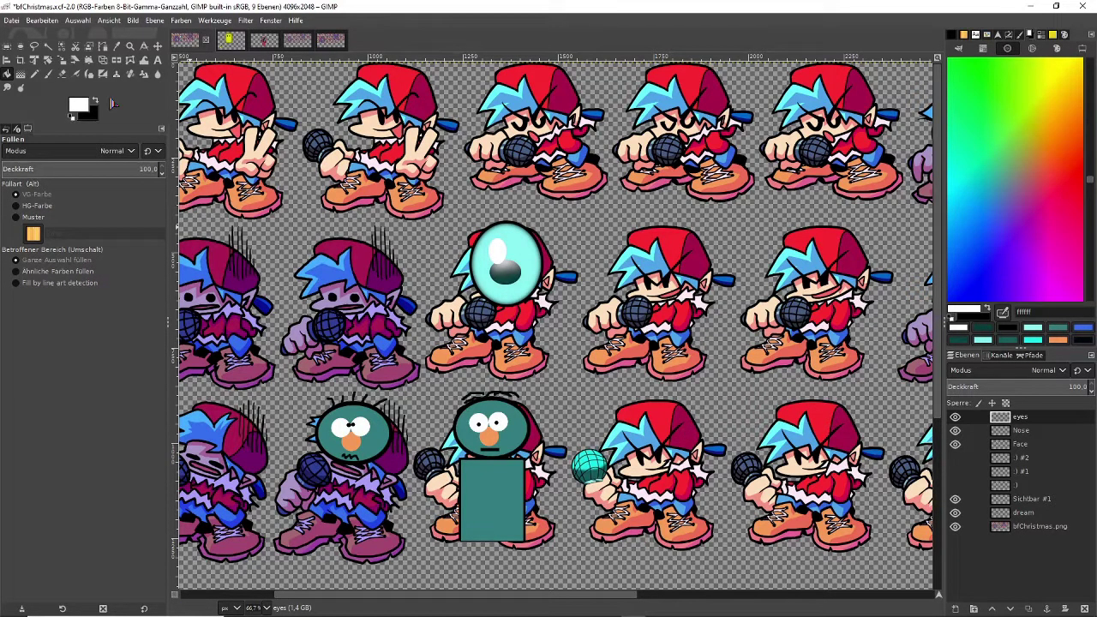
right_click(500, 257)
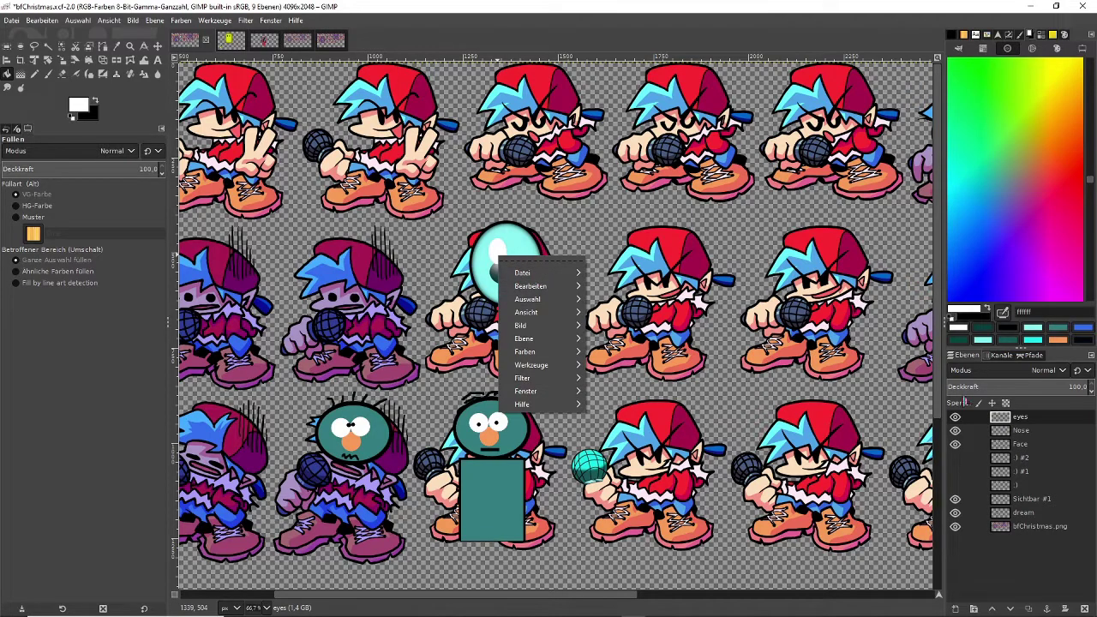
- Load the eye's opaque area as a selection, duplicate the eyes layer and fill the copy's eye shape with black
left_click(1002, 418)
right_click(1001, 419)
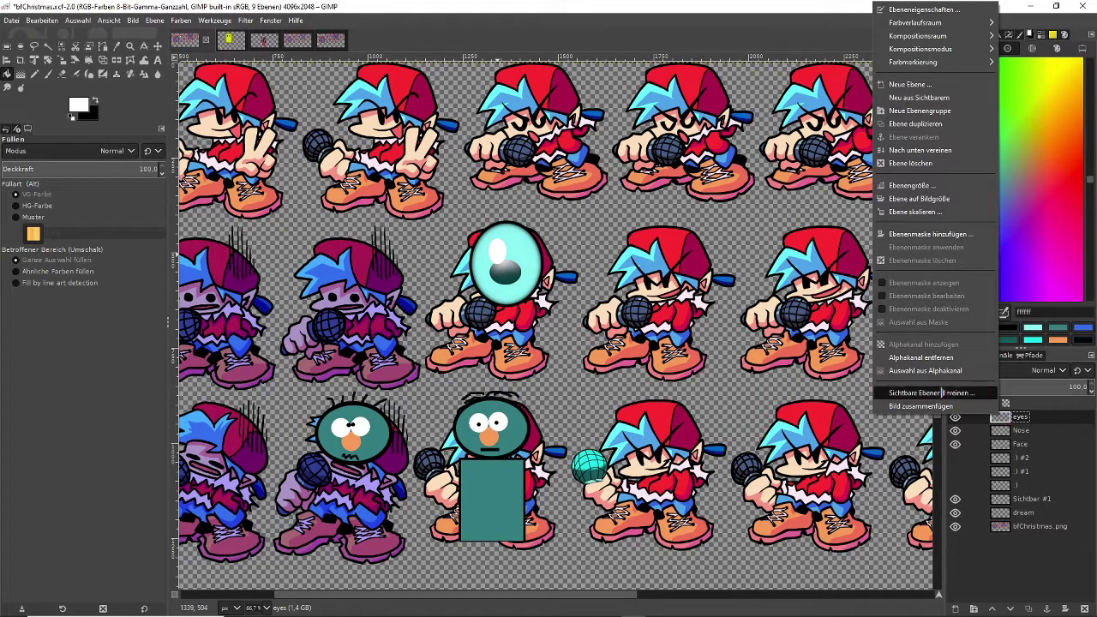
left_click(933, 375)
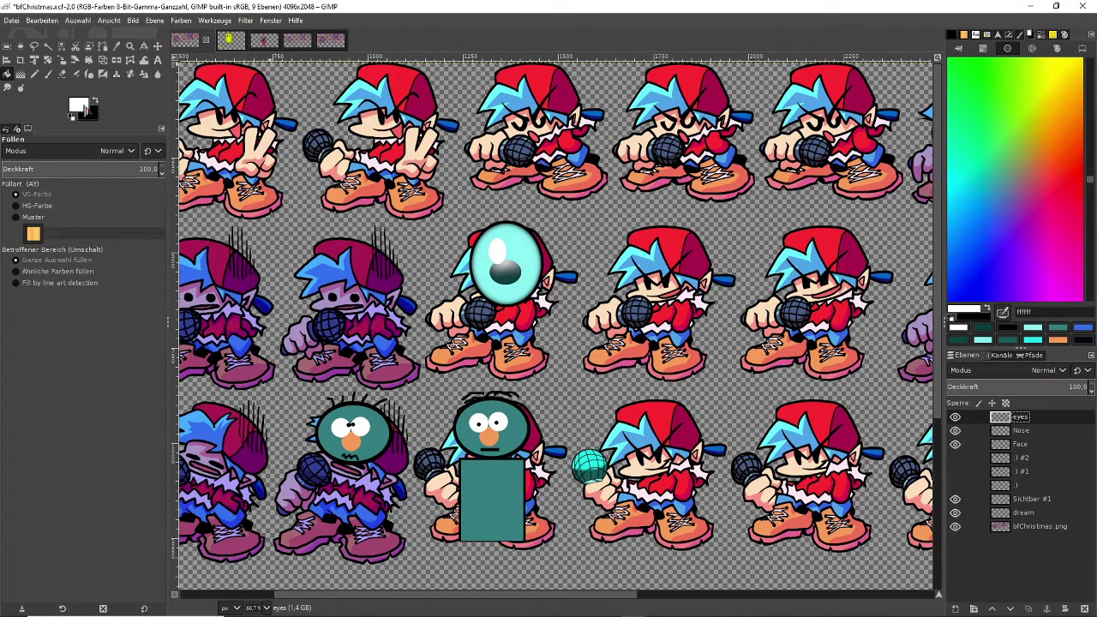
right_click(1003, 418)
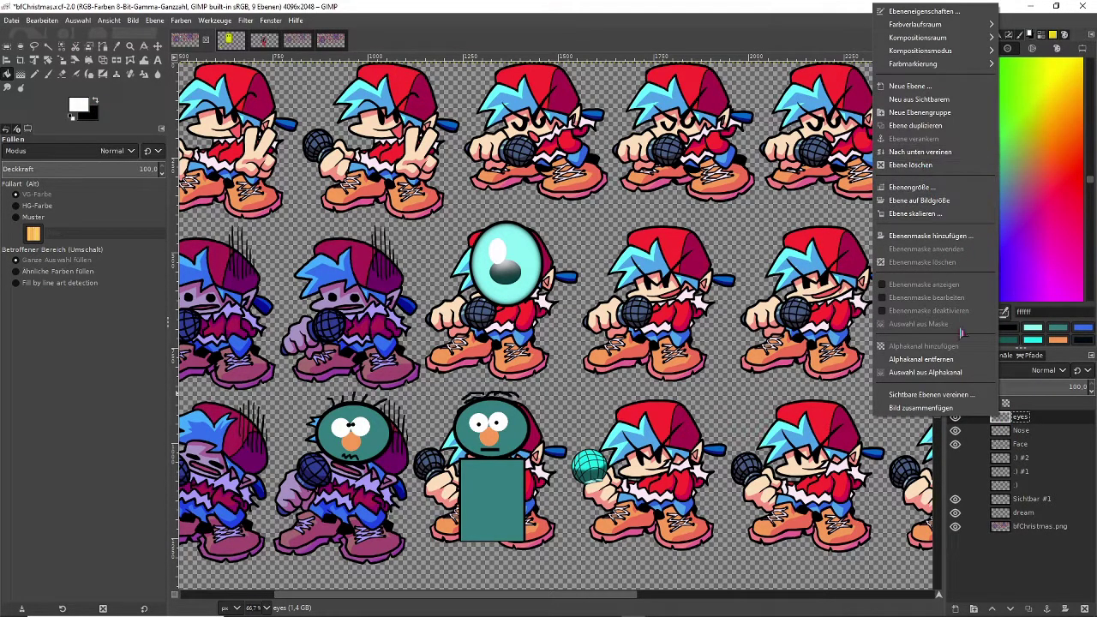
left_click(914, 127)
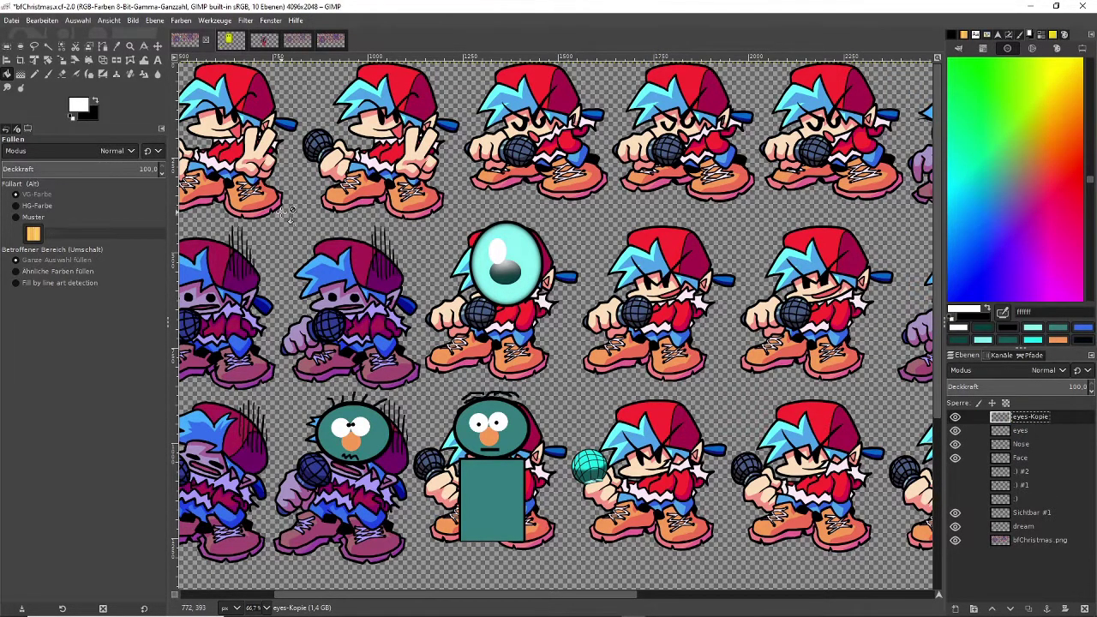
left_click(98, 106)
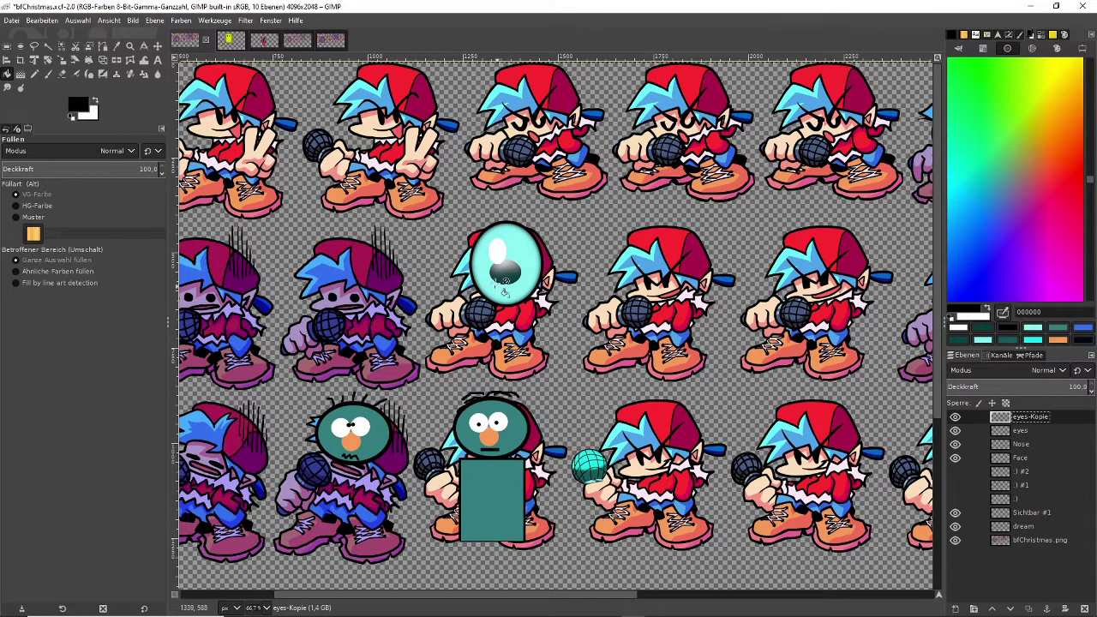
left_click(497, 251)
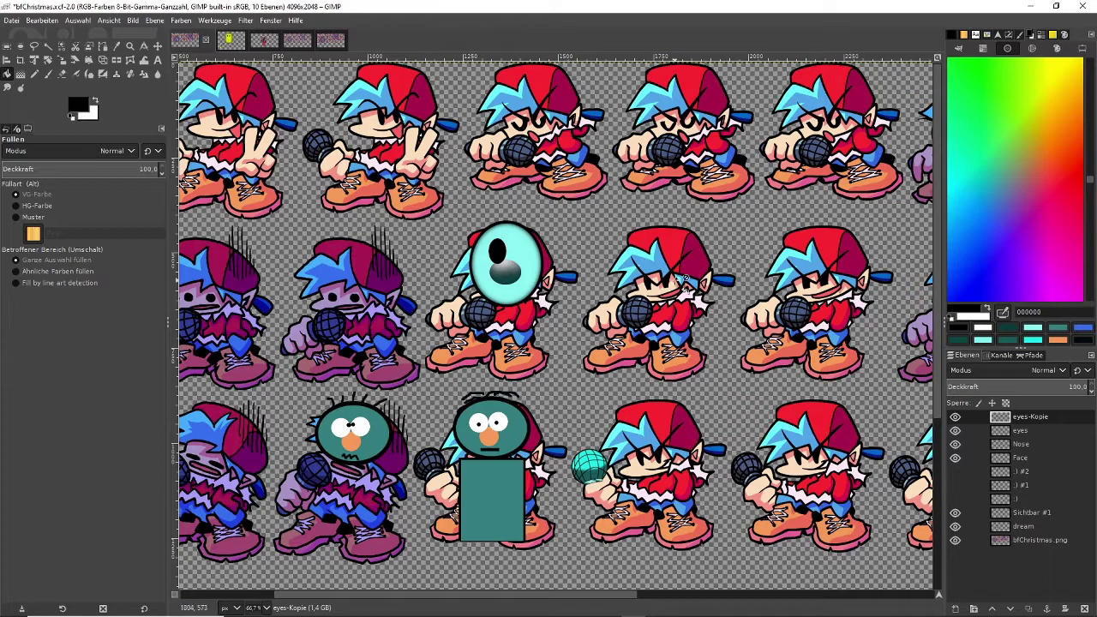
- Shrink the selection of the black eye shape, clear its inside so a thin outline is left, and deselect
right_click(1003, 420)
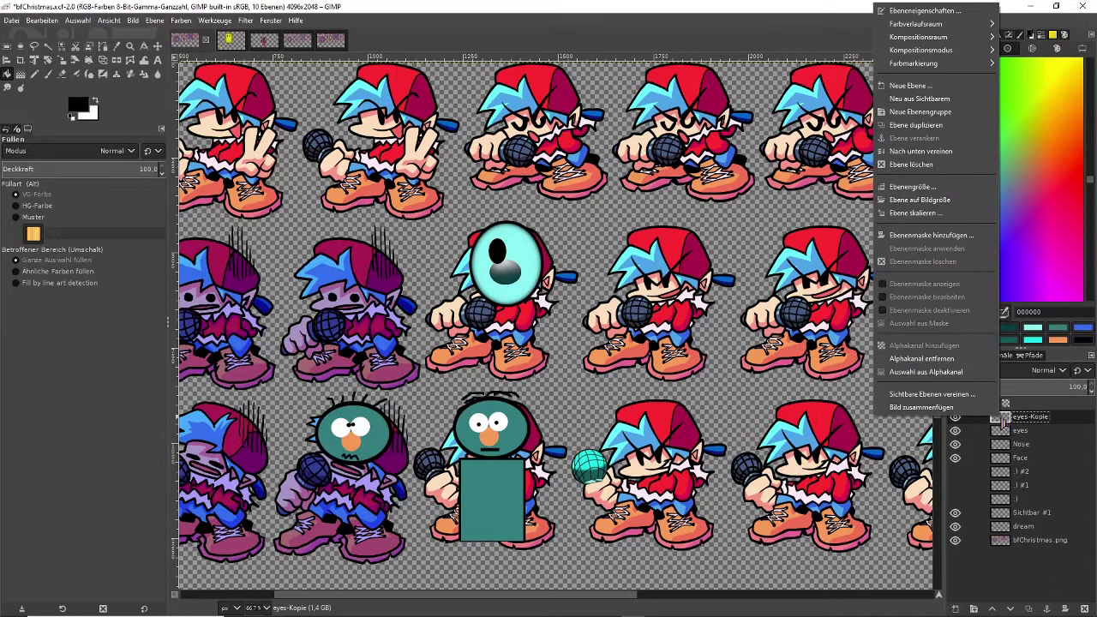
left_click(940, 379)
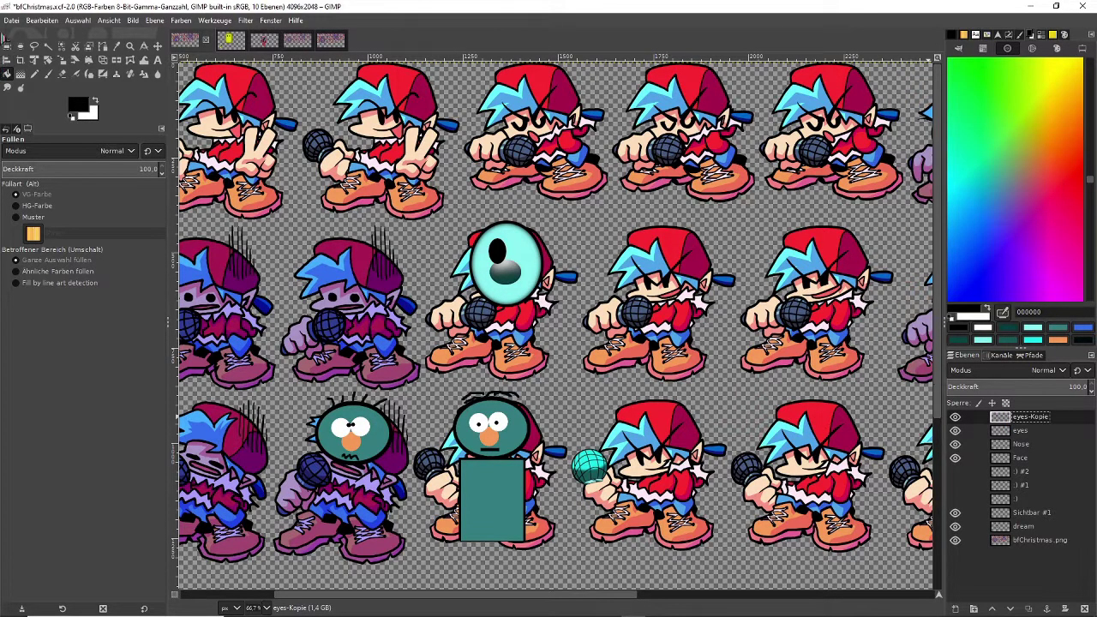
left_click(78, 20)
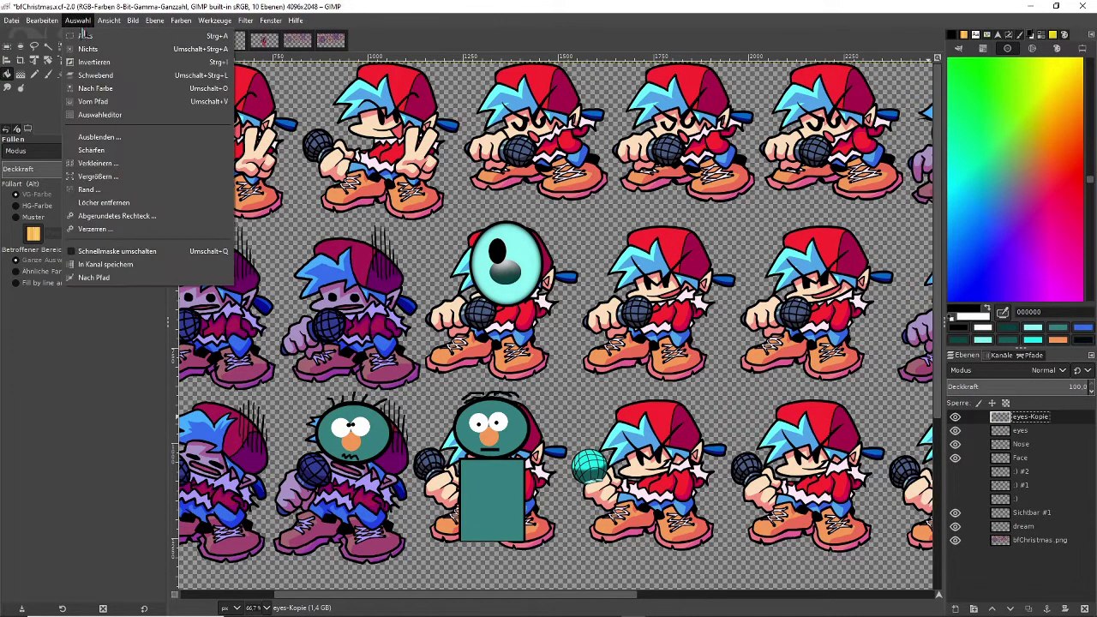
left_click(99, 164)
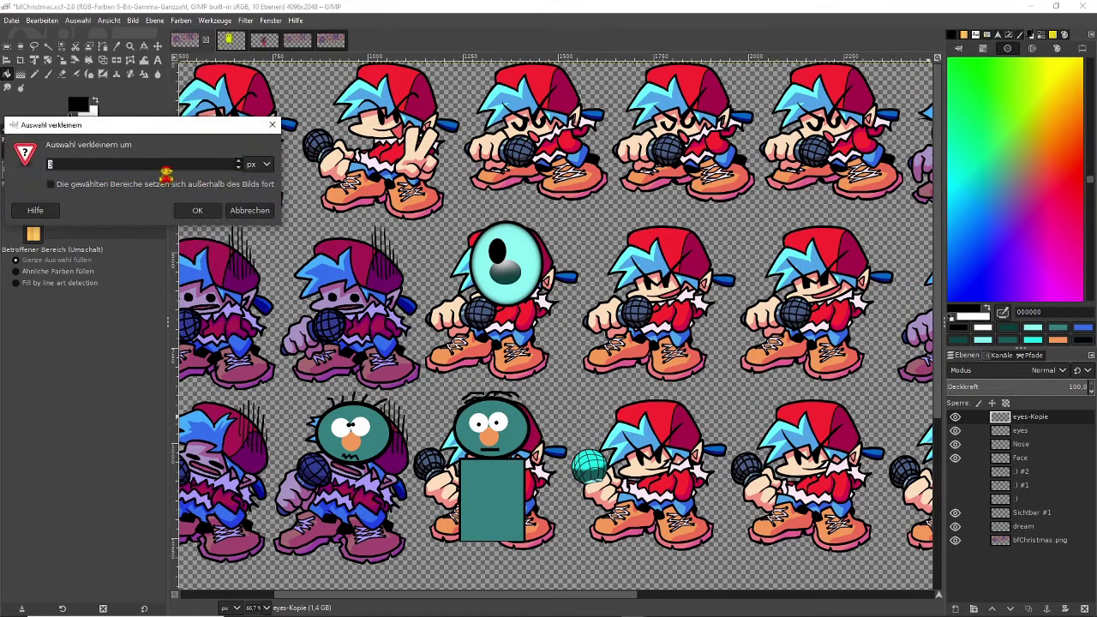
left_click(197, 211)
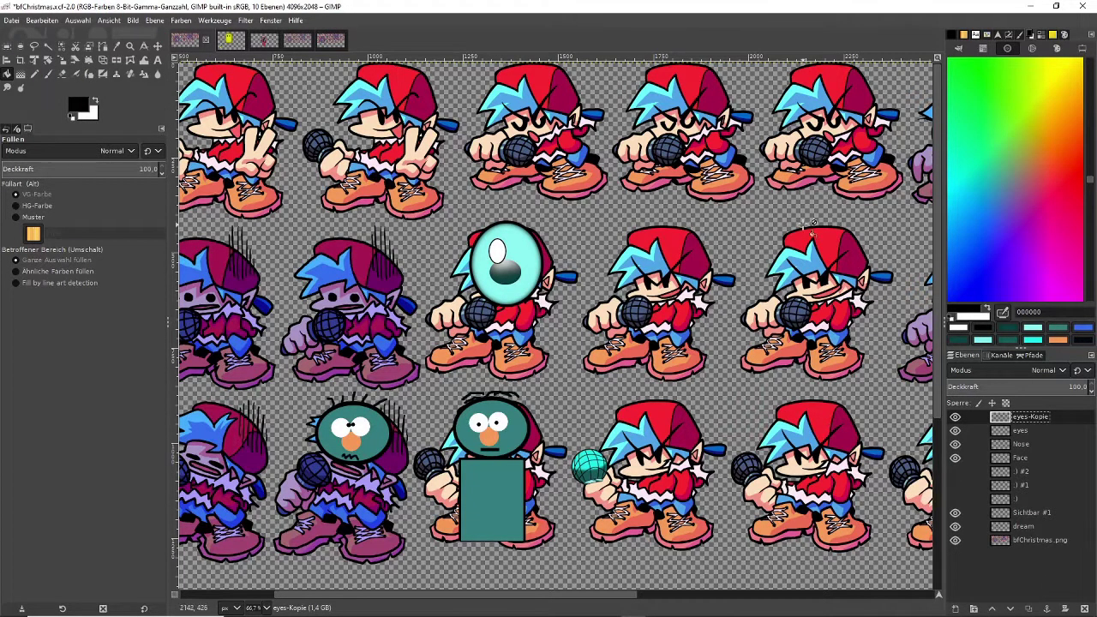
left_click(76, 22)
left_click(80, 49)
- Soften the black eye outline on the copied layer with a Gaussian blur of 2.04
left_click(245, 20)
mouse_move(282, 102)
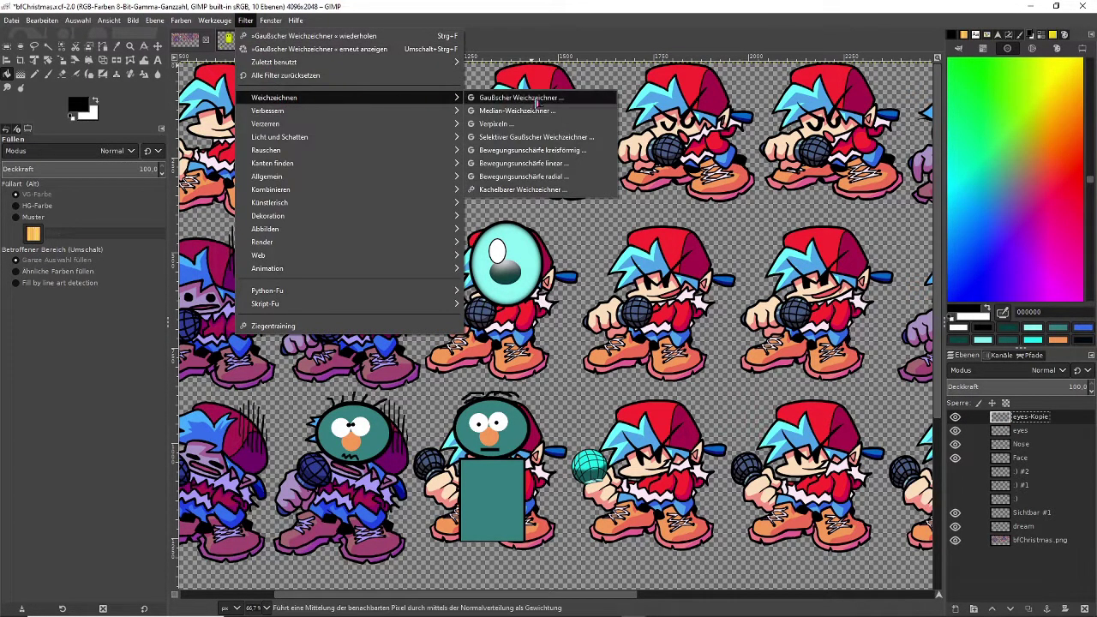
left_click(537, 102)
left_click_drag(94, 91, 93, 90)
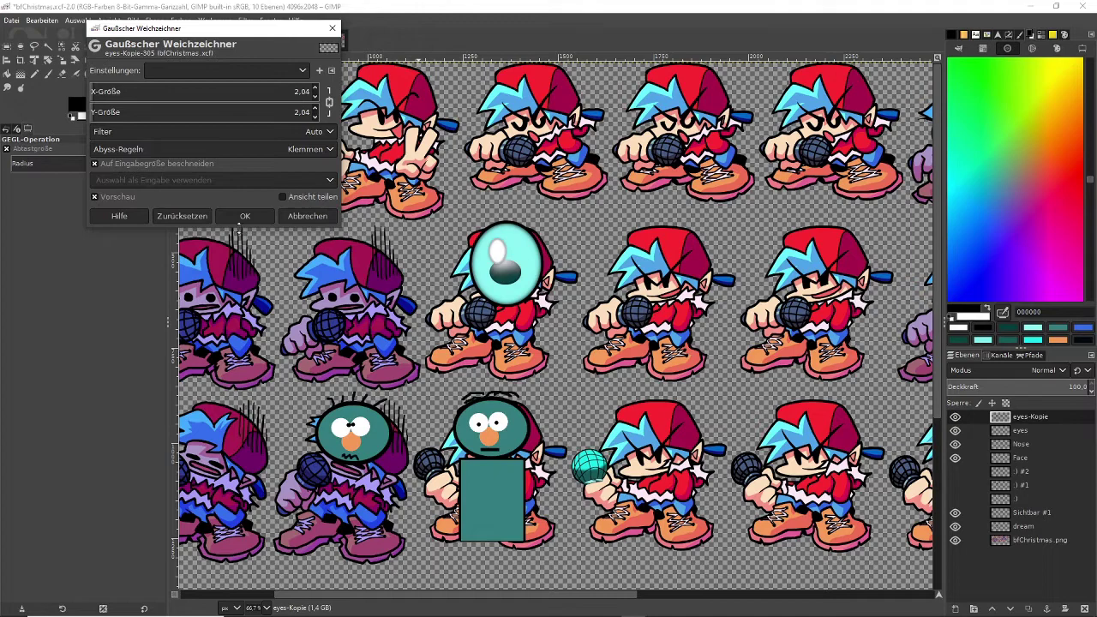
left_click(244, 216)
- Clear the blurred outline outside the eye using the eyes layer's inverted opaque area, and merge the copy down into eyes
right_click(1017, 432)
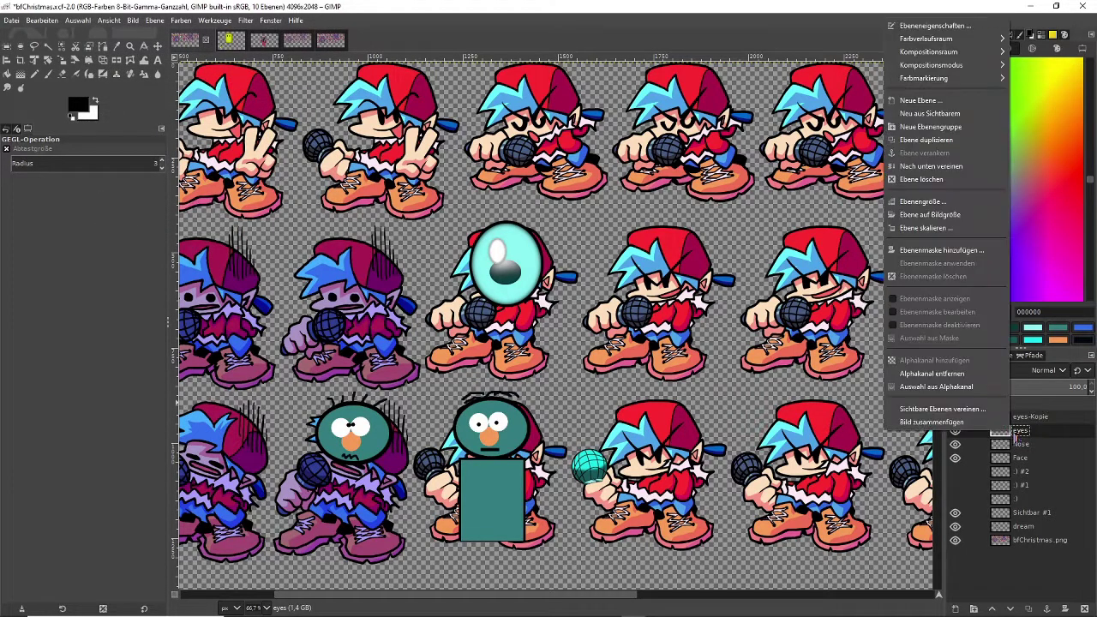
left_click(951, 388)
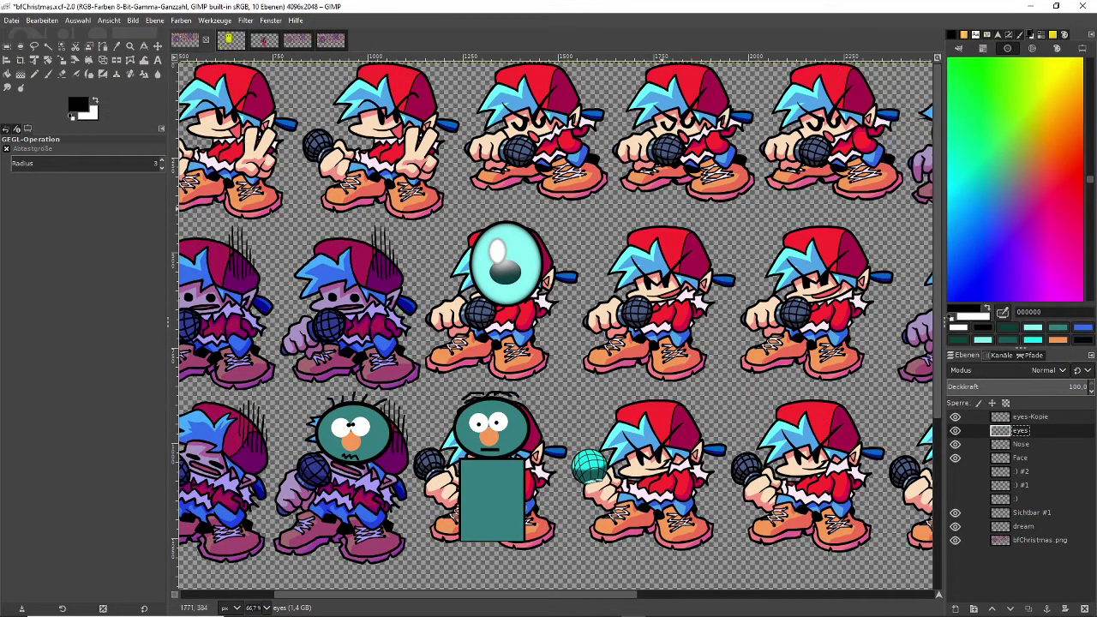
left_click(82, 21)
left_click(91, 65)
left_click(1017, 418)
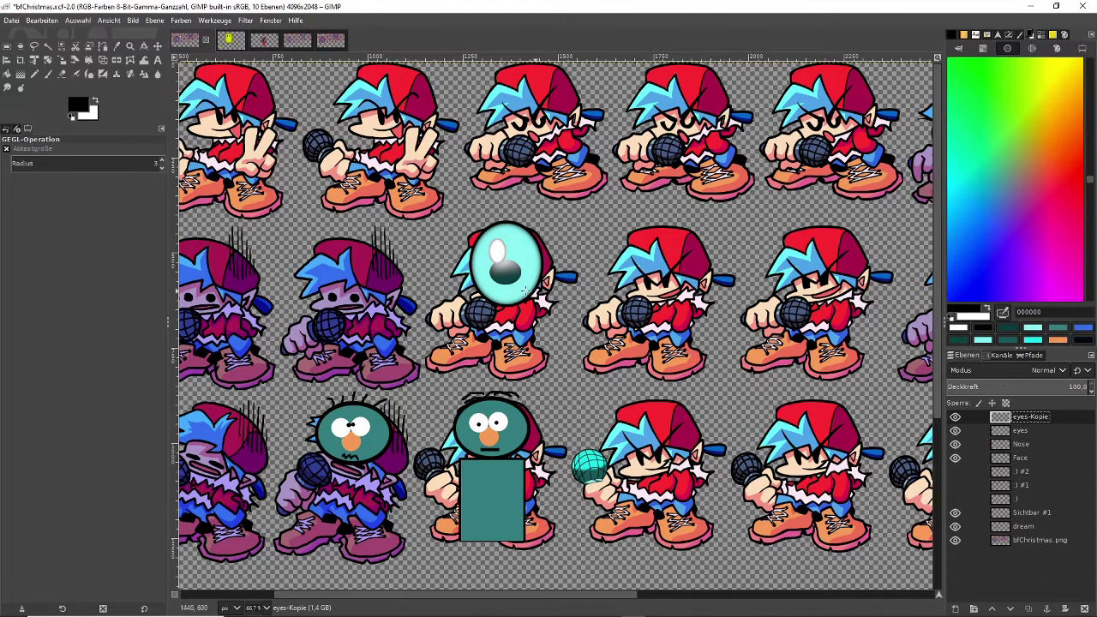
left_click(77, 20)
left_click(118, 96)
right_click(1008, 420)
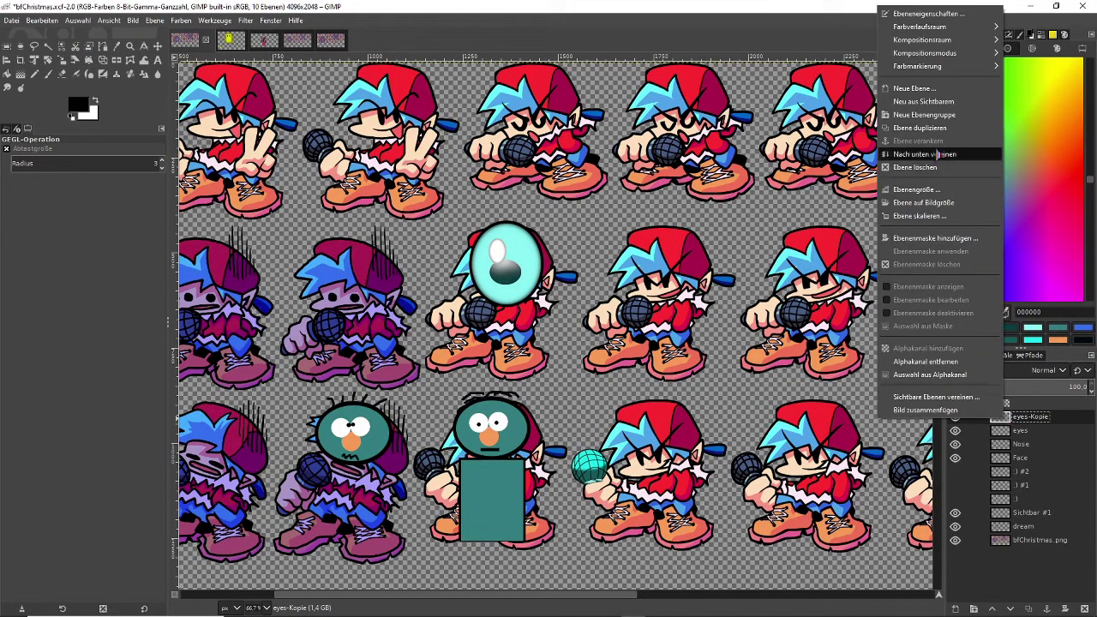
left_click(925, 155)
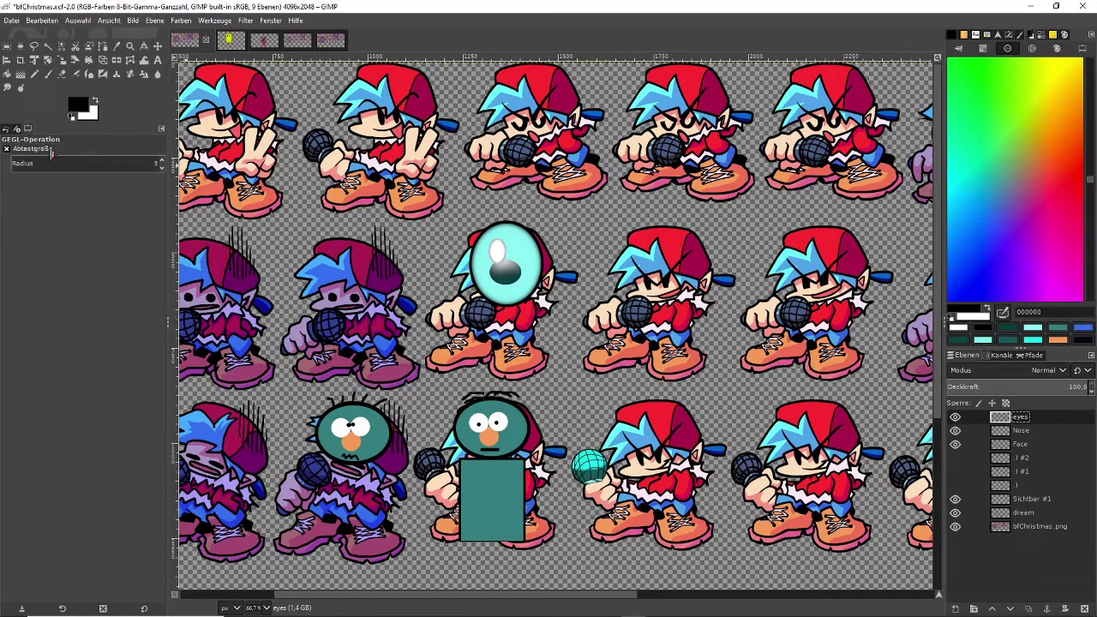
- Select a rectangle of about 99 × 89 px around the shaded eye and copy its contents
left_click(7, 47)
mouse_move(483, 242)
left_mouse_down()
mouse_move(516, 269)
mouse_move(498, 237)
left_mouse_up()
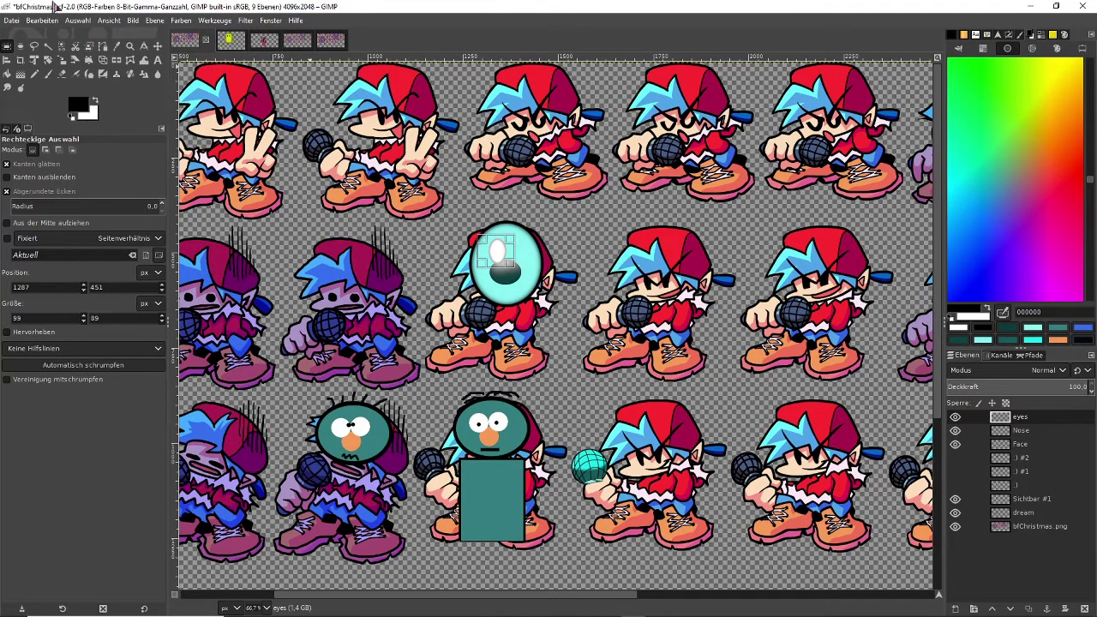
left_click(45, 19)
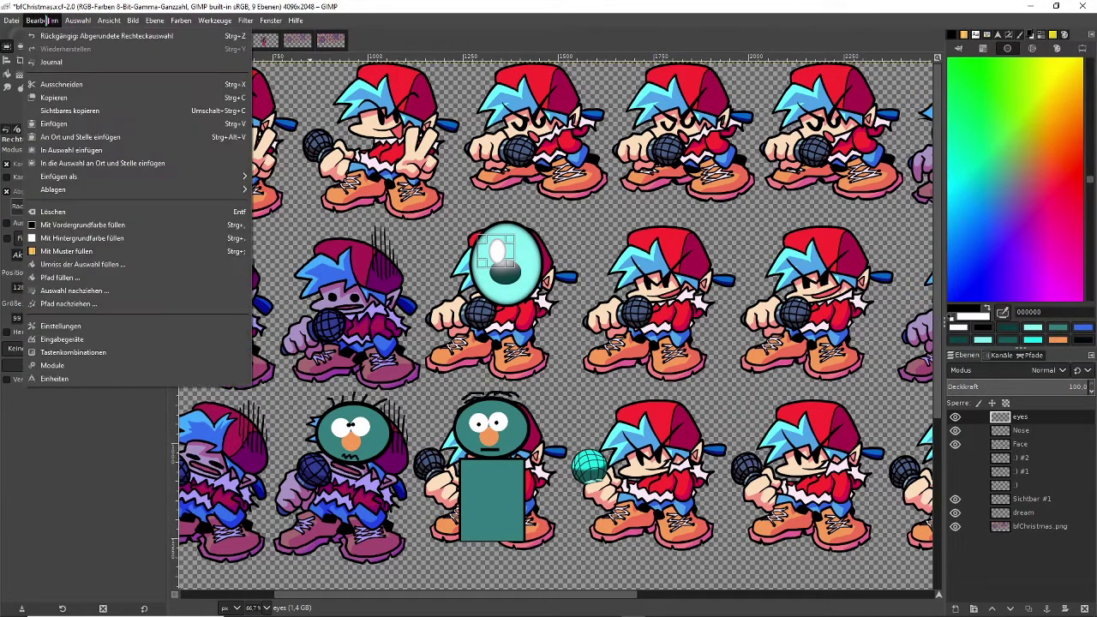
left_click(51, 96)
- Paste the copied eye, place it directly to the right of the first eye and anchor it to the eyes layer
left_click(42, 20)
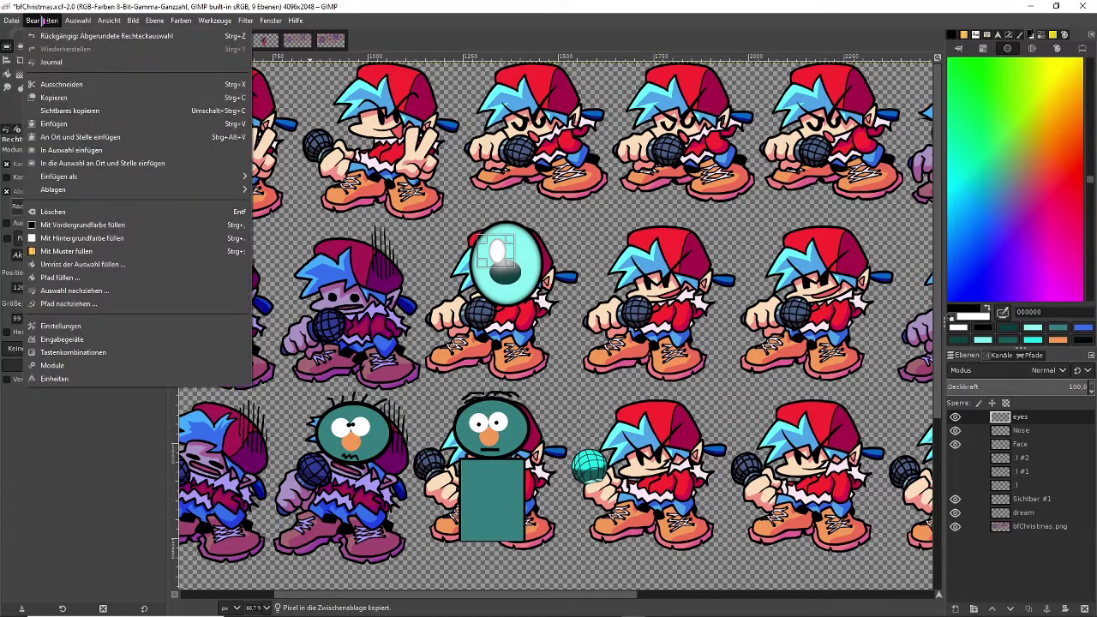
left_click(53, 124)
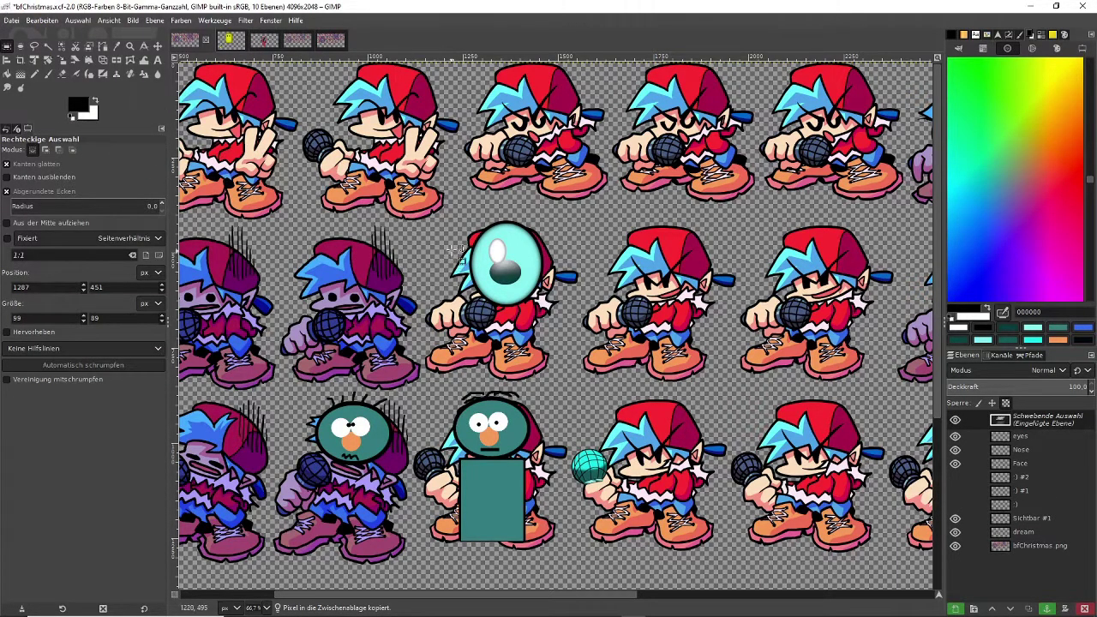
left_click_drag(495, 253, 513, 253)
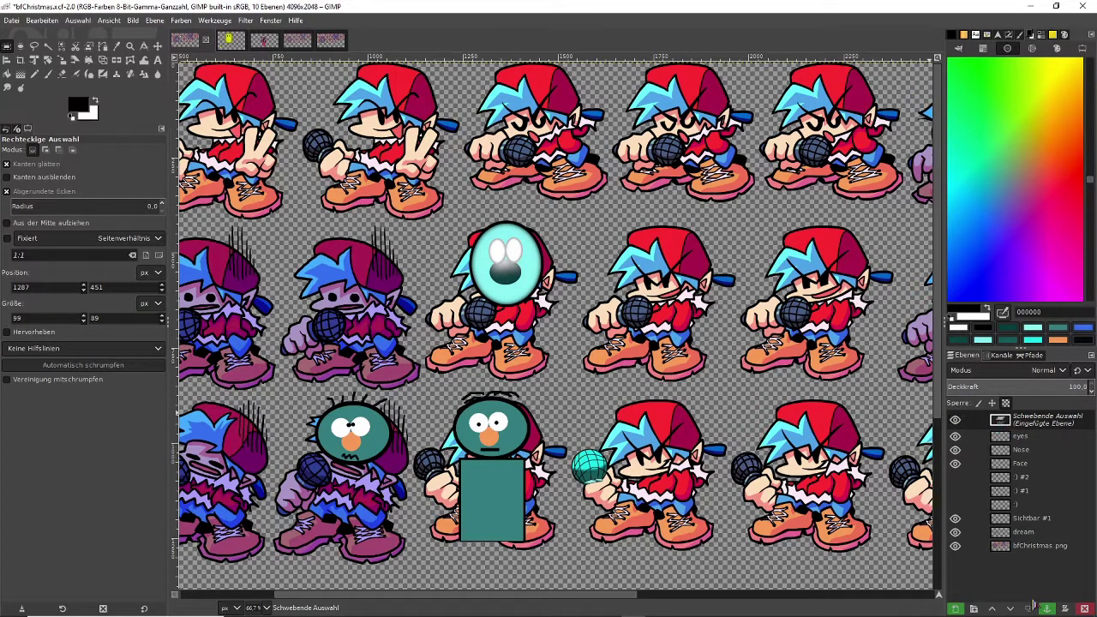
left_click(1046, 610)
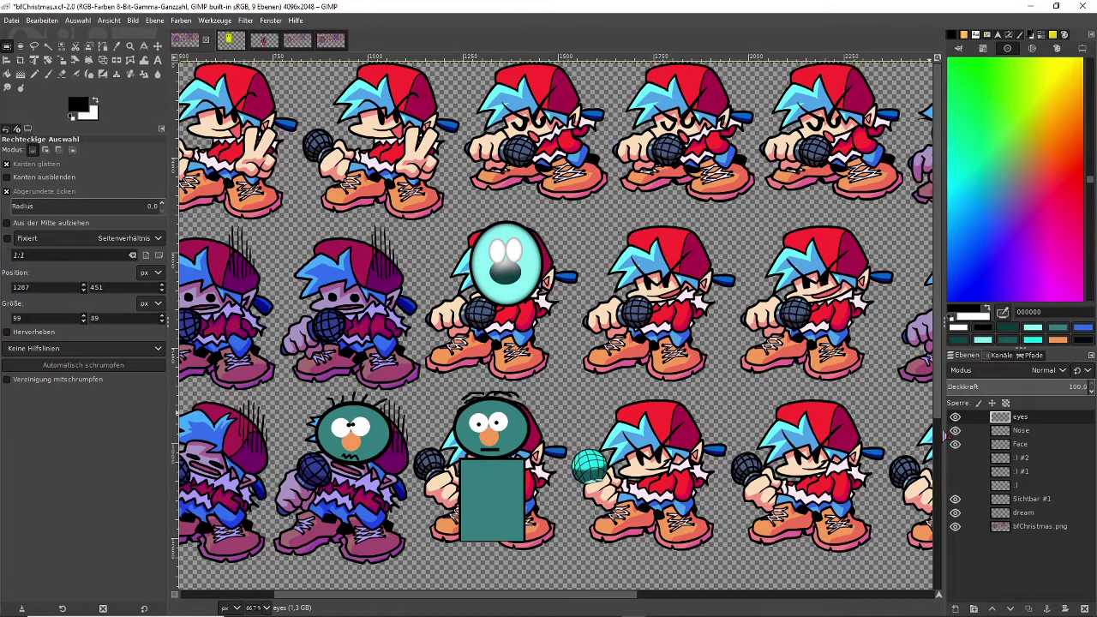
- Move the eyes layer directly below the Nose layer and check both layers by toggling their visibility
left_click(956, 418)
left_click(956, 418)
left_click_drag(1002, 419, 1028, 437)
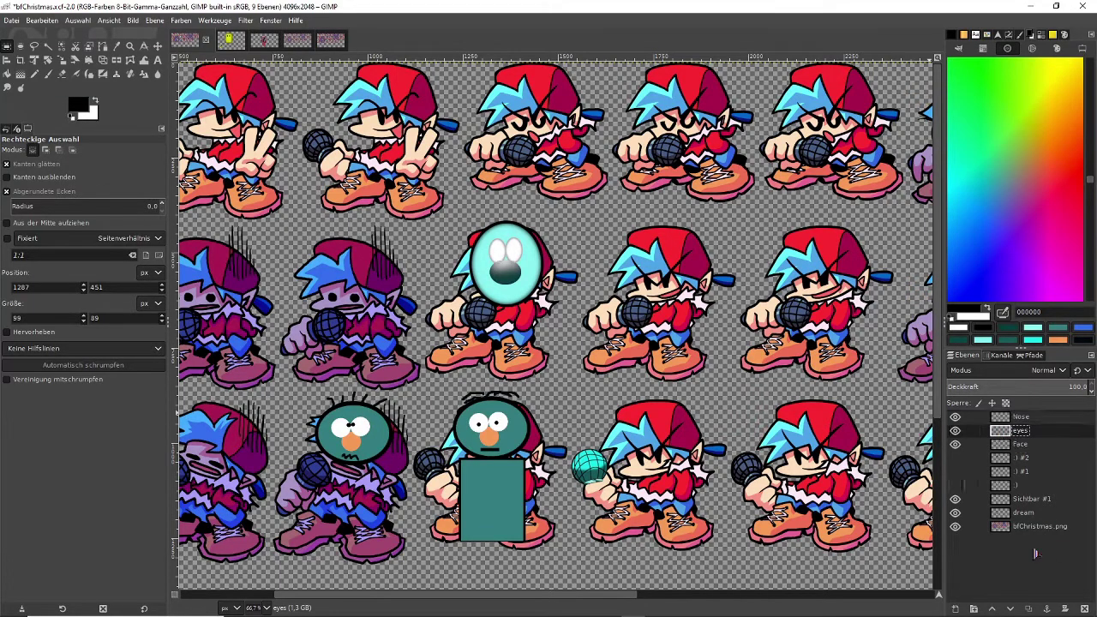
left_click(955, 417)
left_click(955, 417)
left_click(955, 431)
left_click(955, 432)
- Select an ellipse of about 12 × 14 px in the left white eye and fill it black as a pupil
left_click(35, 75)
left_click(21, 46)
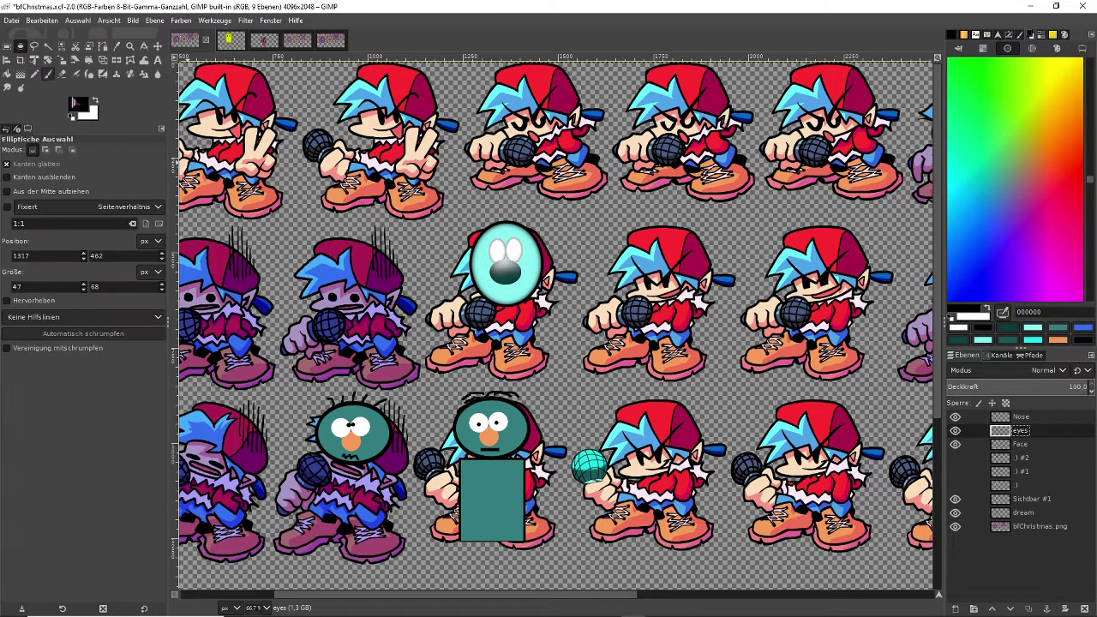
left_click_drag(497, 251, 501, 258)
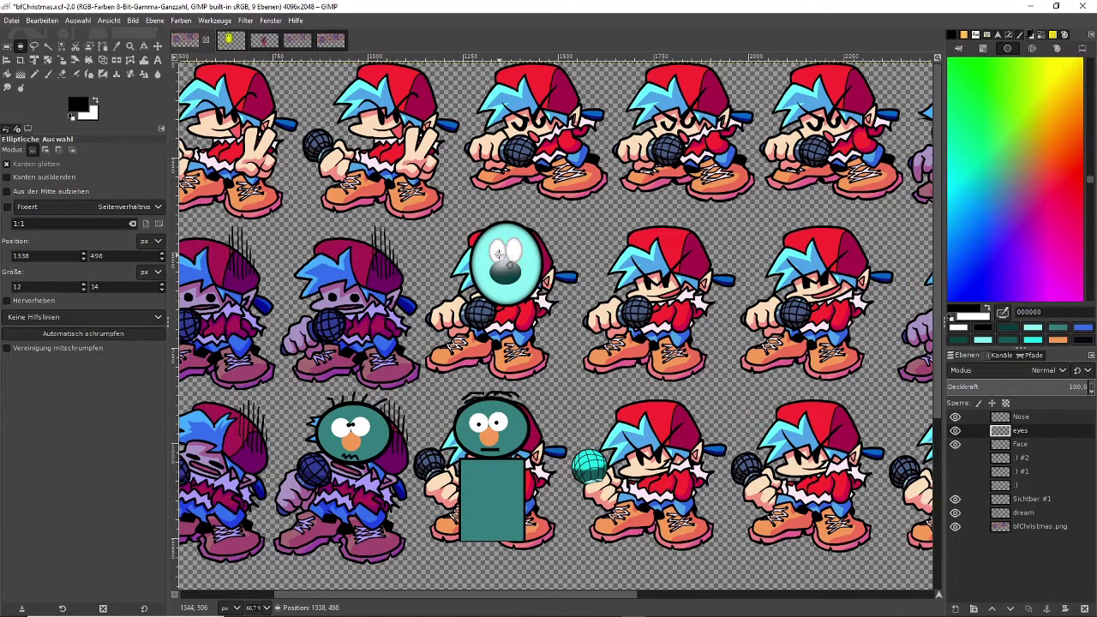
left_click_drag(503, 251, 501, 252)
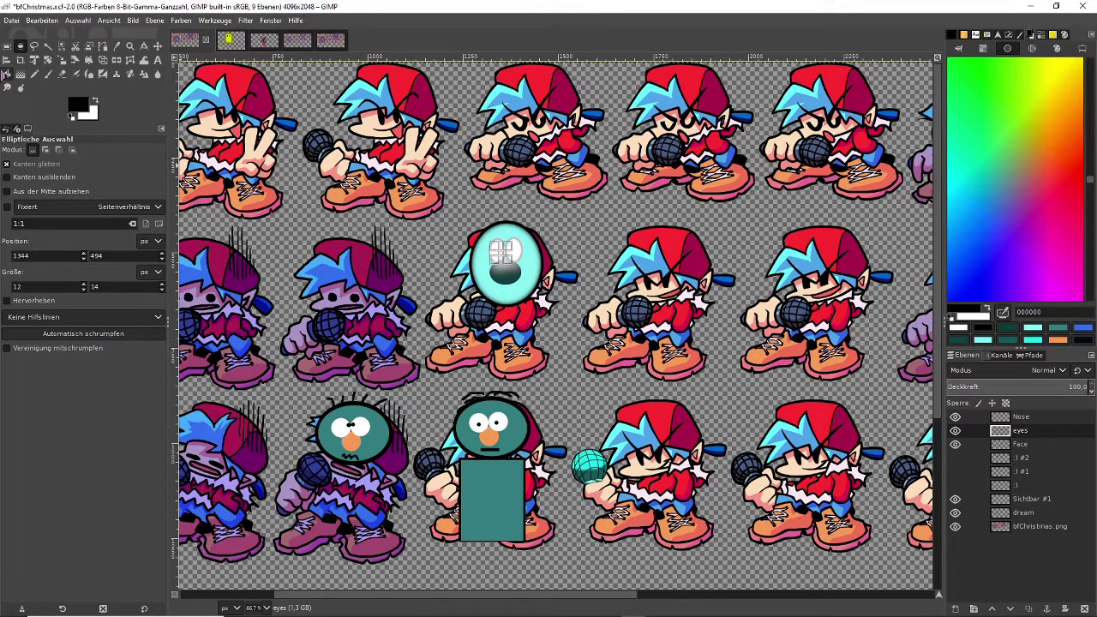
left_click(7, 74)
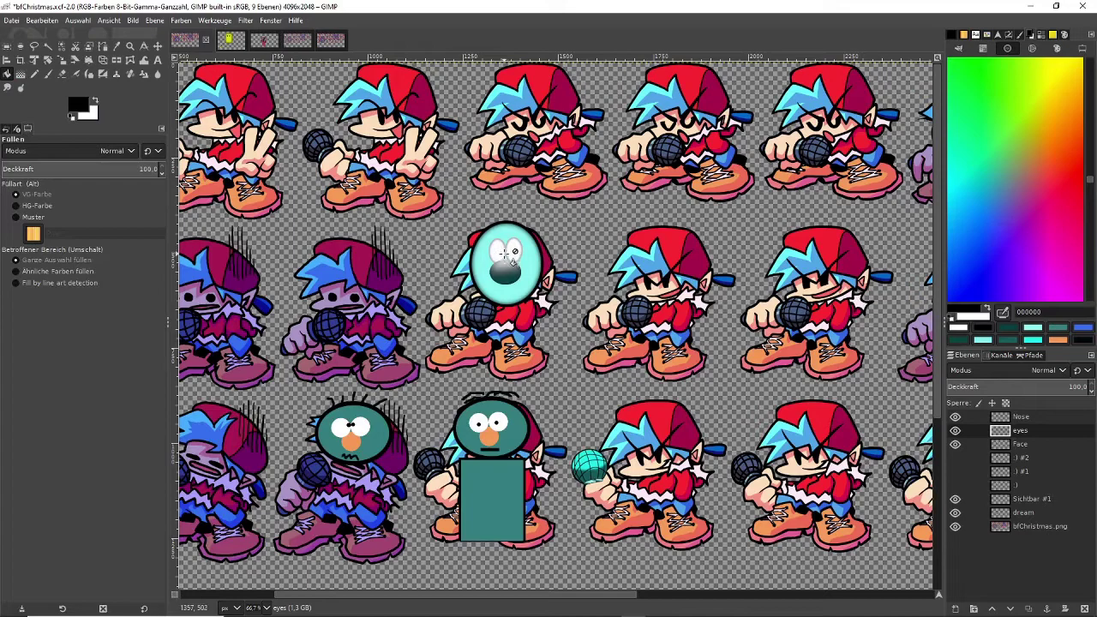
left_click(503, 254)
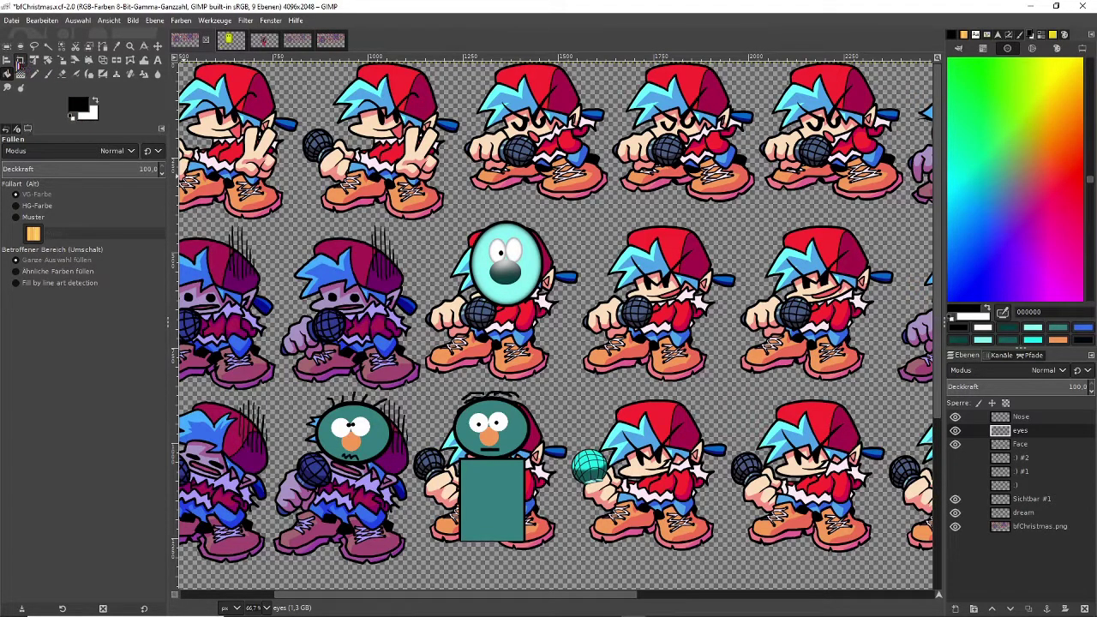
- Select a rectangle of about 26 × 27 px around the black pupil and copy its contents
left_click(7, 46)
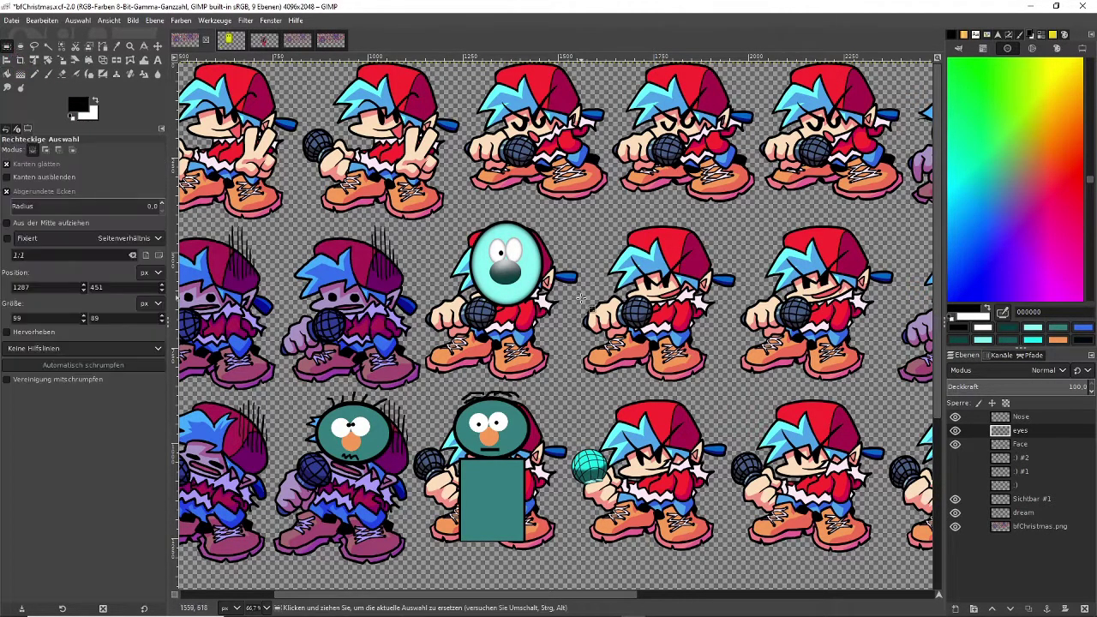
left_click_drag(502, 248, 512, 258)
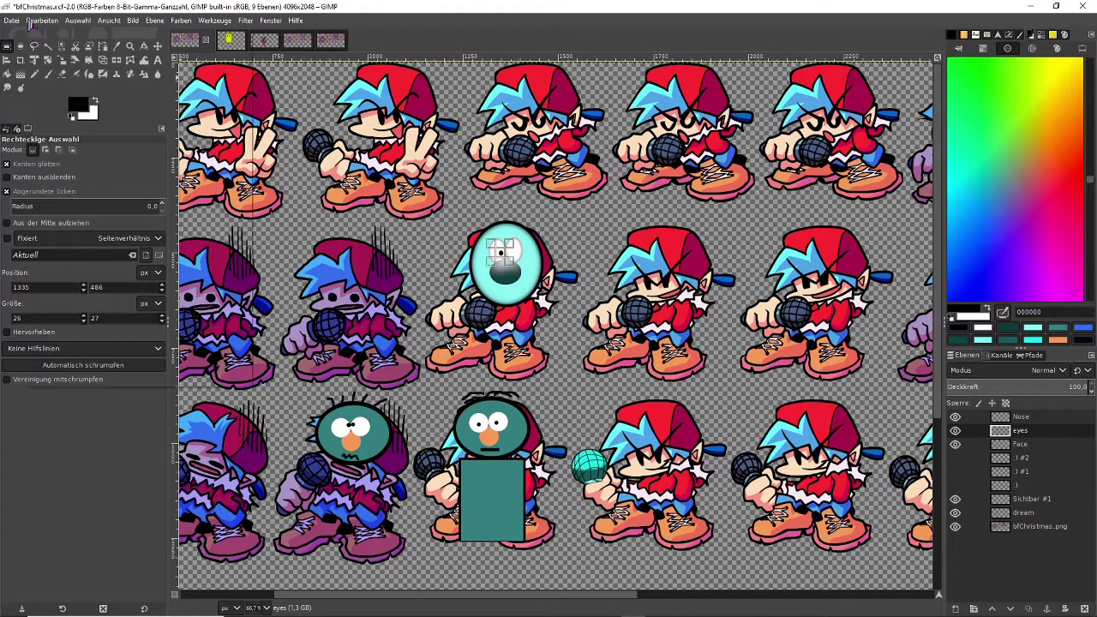
left_click(42, 19)
left_click(53, 98)
- Paste the copied pupil, place it inside the right white eye and anchor it to the eyes layer
left_click(41, 20)
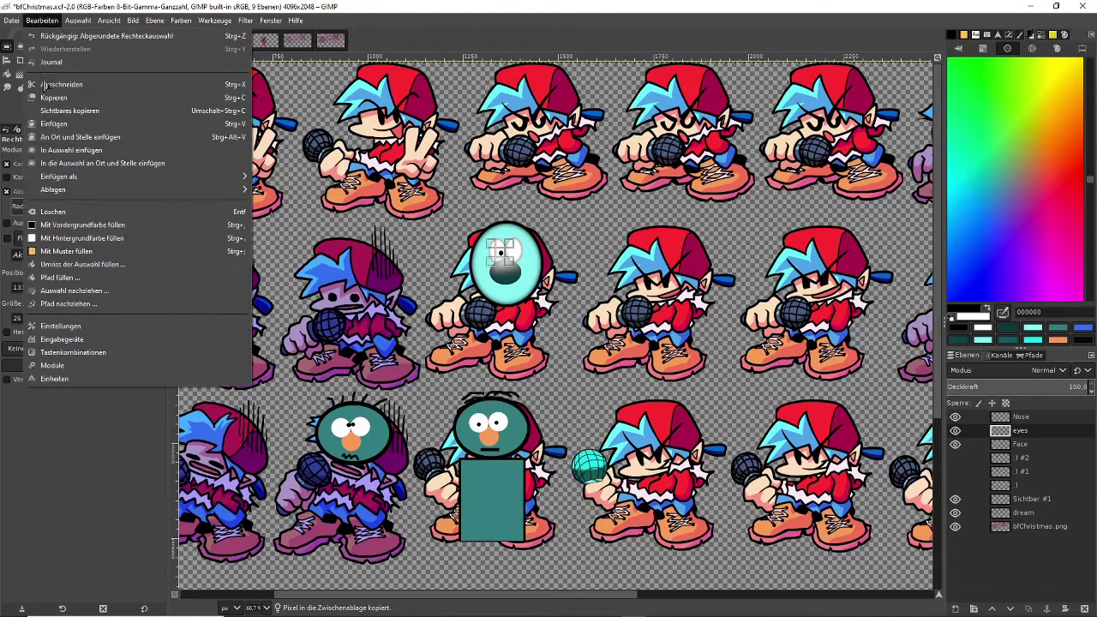
left_click(54, 123)
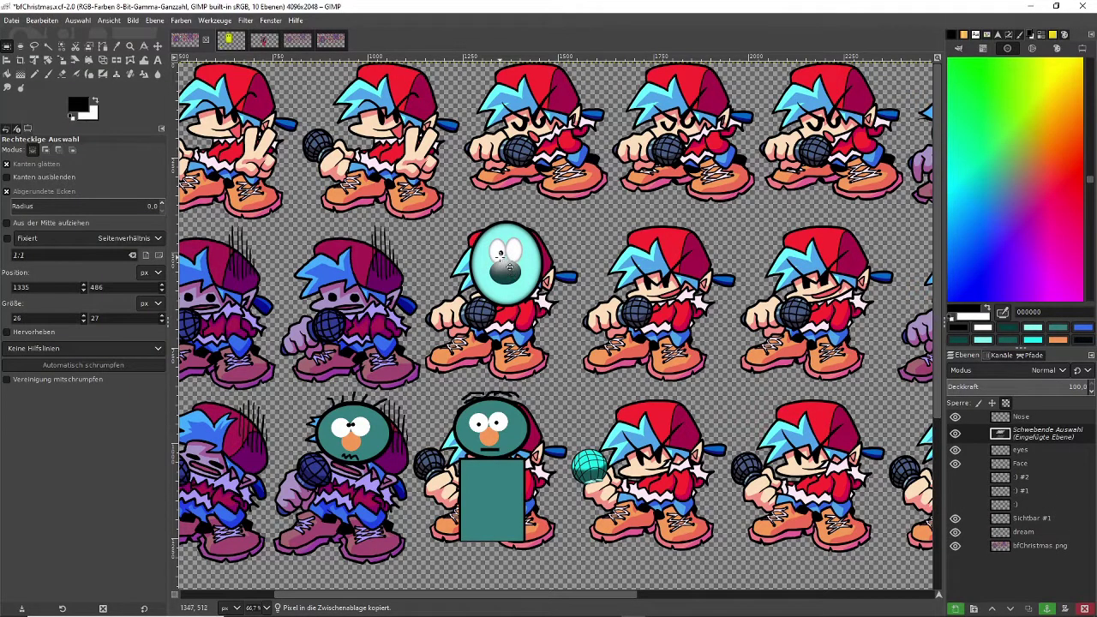
left_click_drag(512, 263, 526, 263)
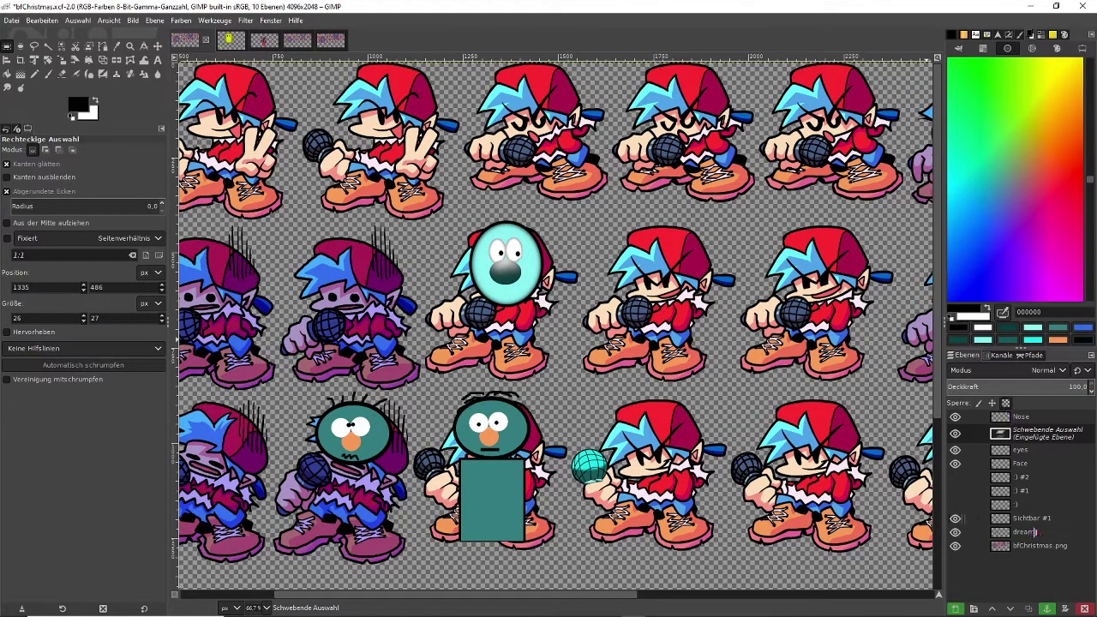
left_click(1047, 608)
left_click(955, 431)
left_click(955, 431)
left_click(955, 431)
left_click(955, 431)
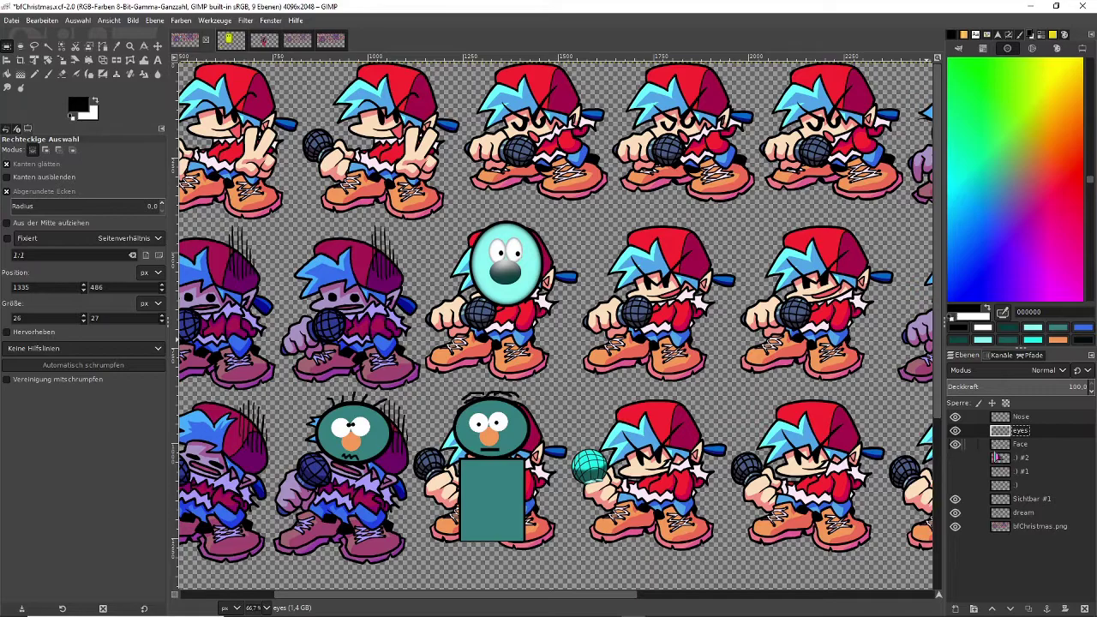
key("Return")
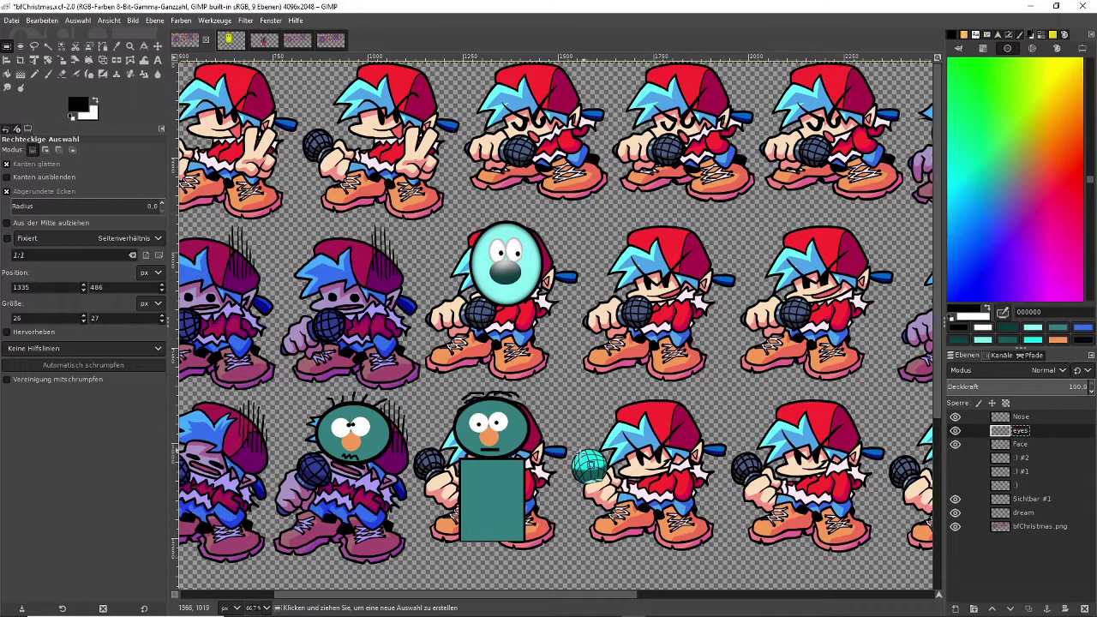
- Try to smudge the pasted patch's edge beside the right eye, and undo the work back to the pupil's unplaced floating copy
scroll(585, 469, "up", 3)
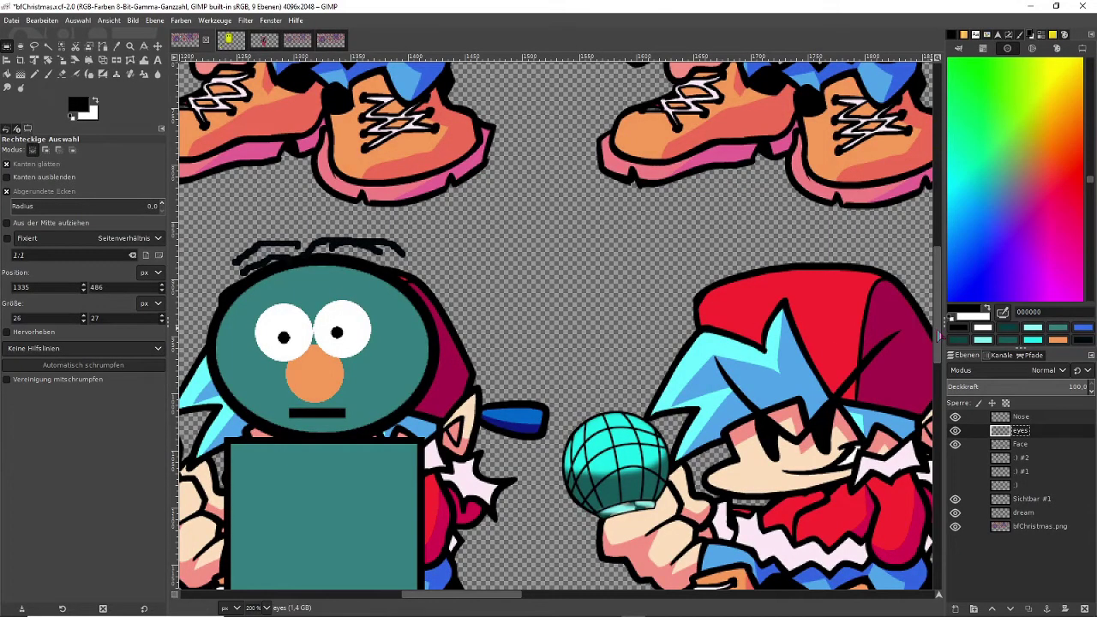
scroll(940, 336, "down", 8)
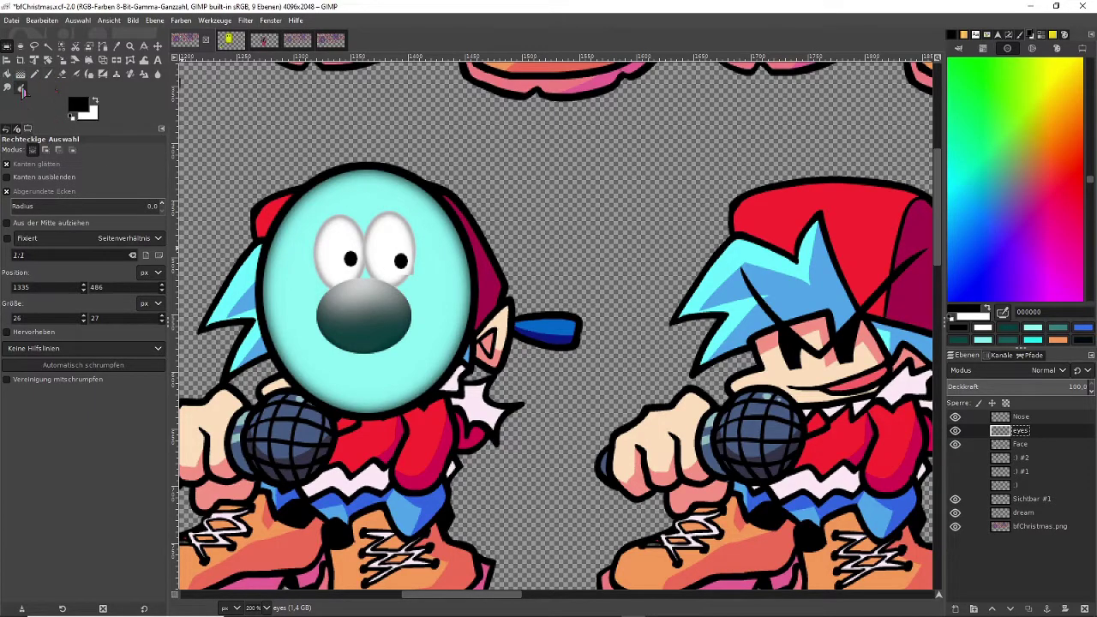
key("s")
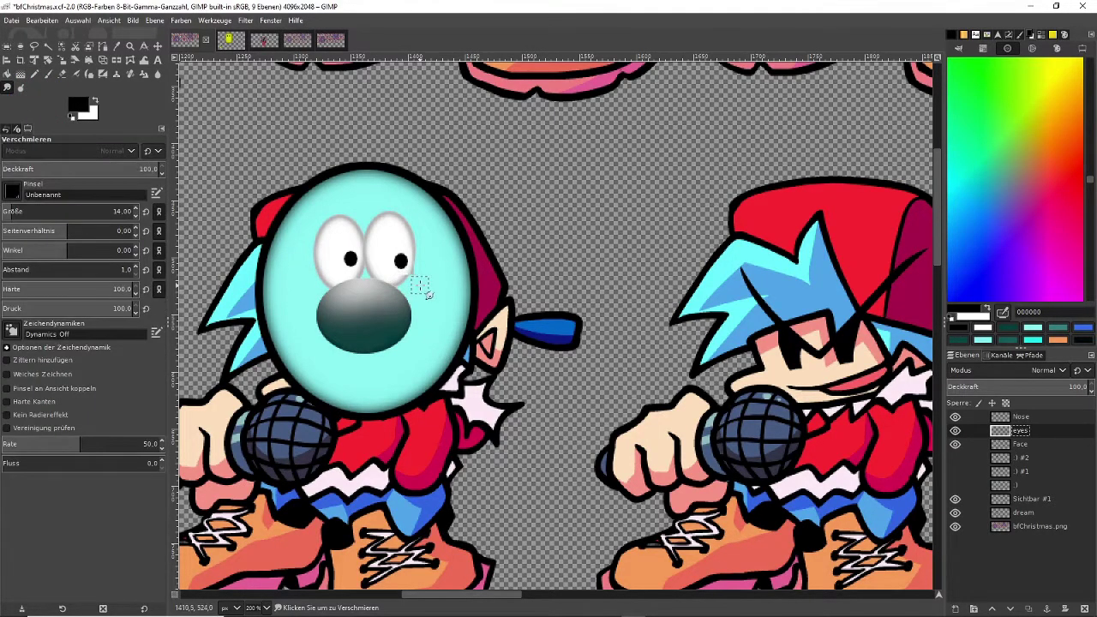
mouse_move(419, 268)
left_mouse_down()
mouse_move(416, 287)
mouse_move(425, 275)
left_mouse_up()
key("ctrl")
key("ctrl+v")
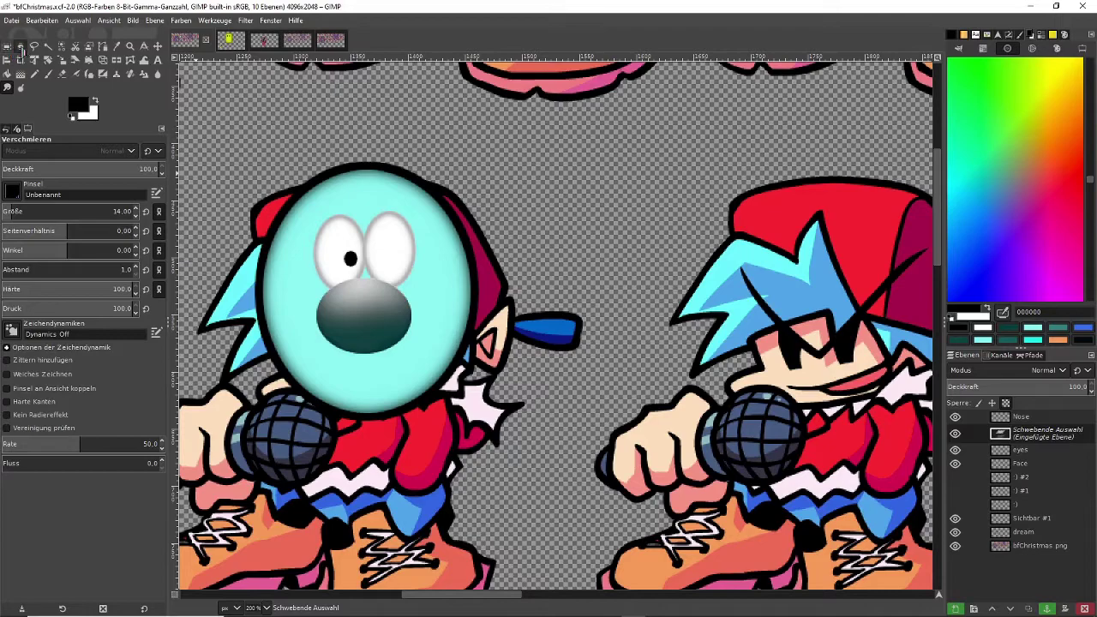
- Fill a black elliptical pupil of about 10 × 12 px in the right eye and anchor the floating selection to the eyes layer
left_click(20, 45)
mouse_move(399, 255)
left_mouse_down()
mouse_move(413, 271)
mouse_move(407, 257)
left_mouse_up()
left_click(406, 261)
left_click(7, 74)
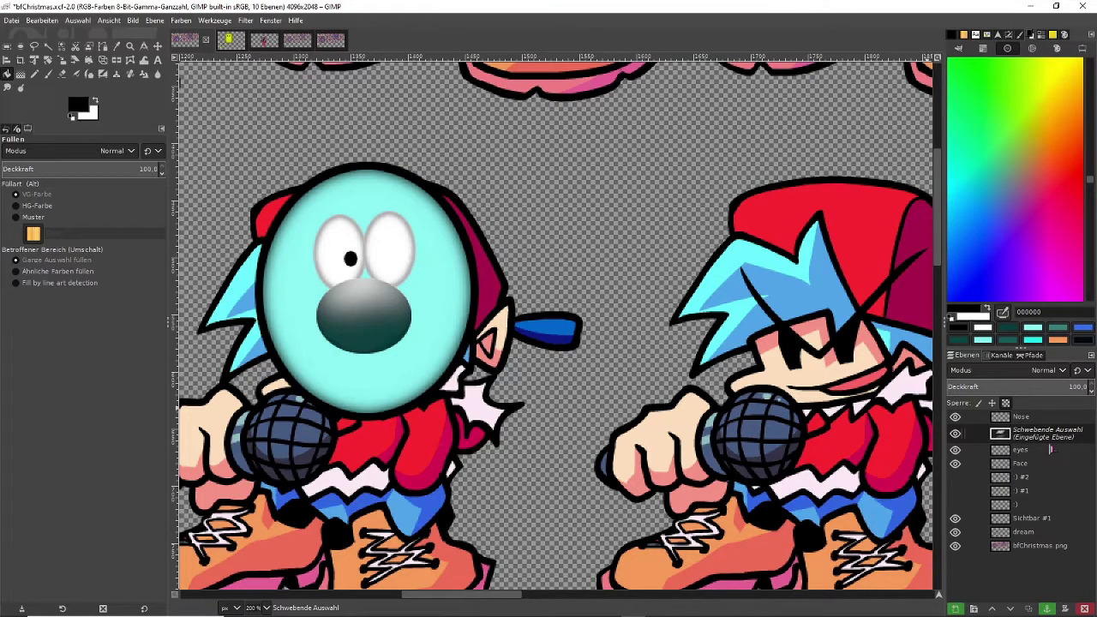
left_click(1048, 608)
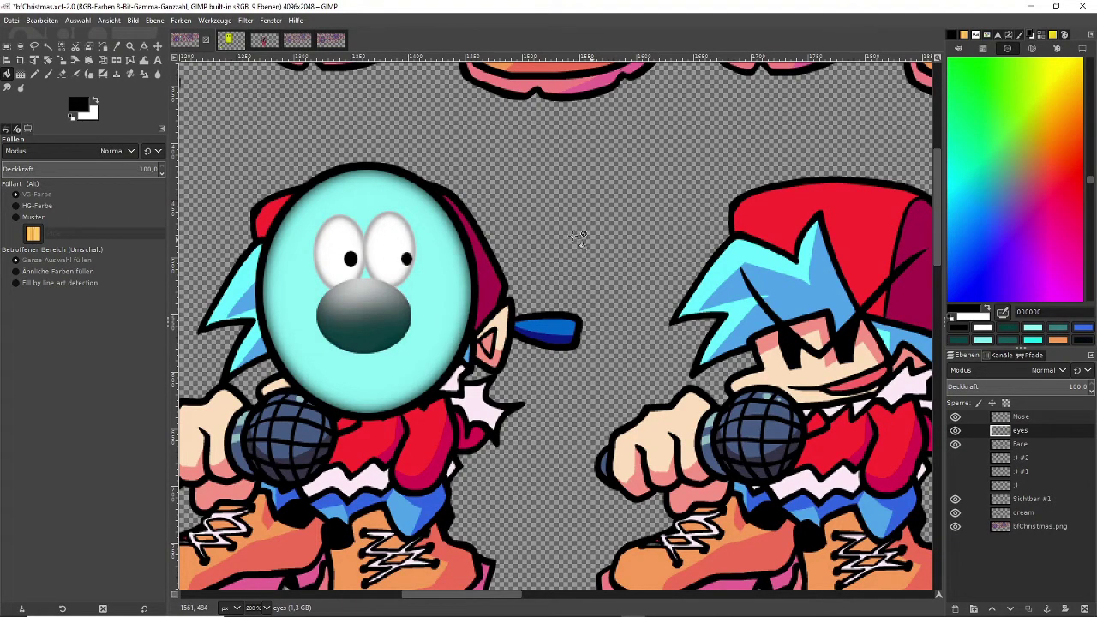
- Refill the right eye's pupil with a black ellipse of about 9 × 11 px and check the eyes layer by toggling its visibility
left_click(20, 45)
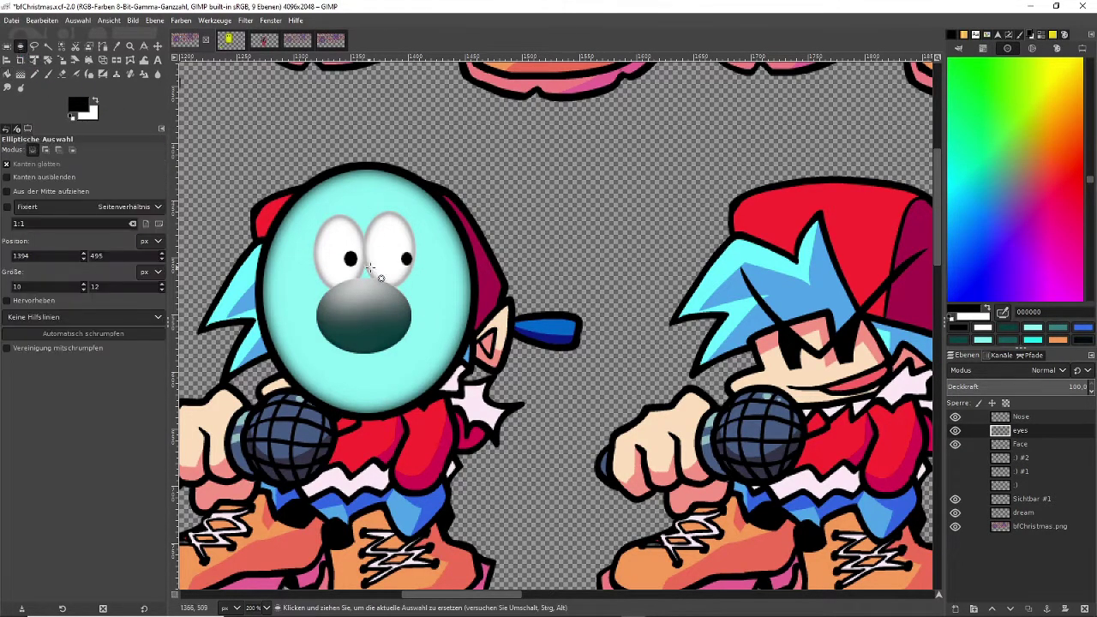
mouse_move(406, 260)
left_mouse_down()
mouse_move(412, 247)
mouse_move(400, 256)
left_mouse_up()
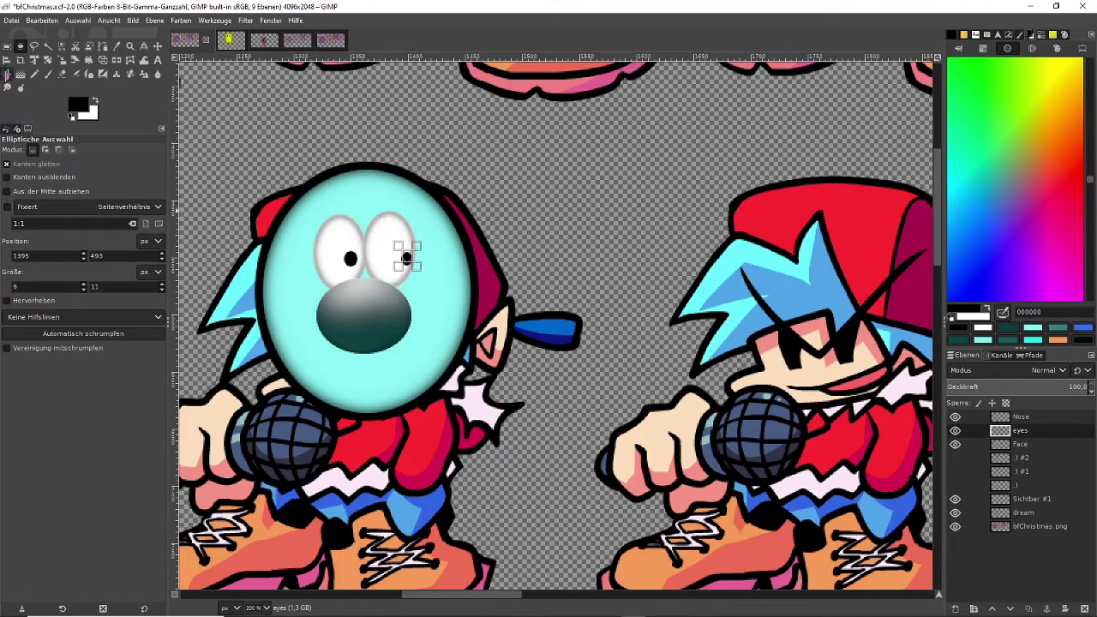
left_click(7, 74)
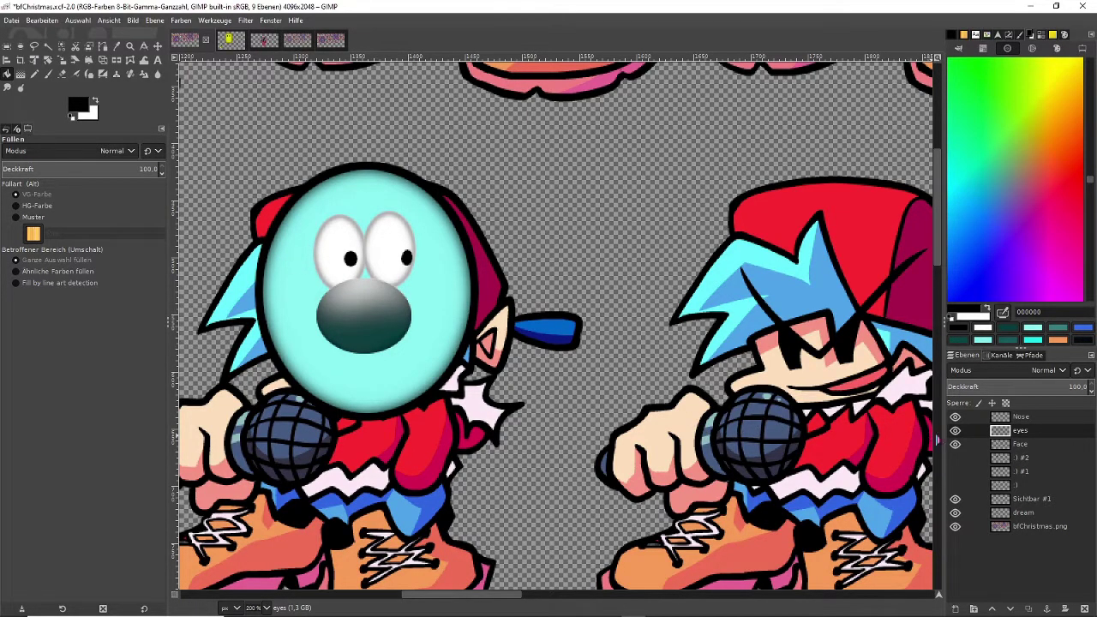
left_click(955, 430)
left_click(955, 431)
- Create a transparent 4096 × 2048 px layer named mouth above the Nose layer
left_click(1002, 430)
right_click(999, 417)
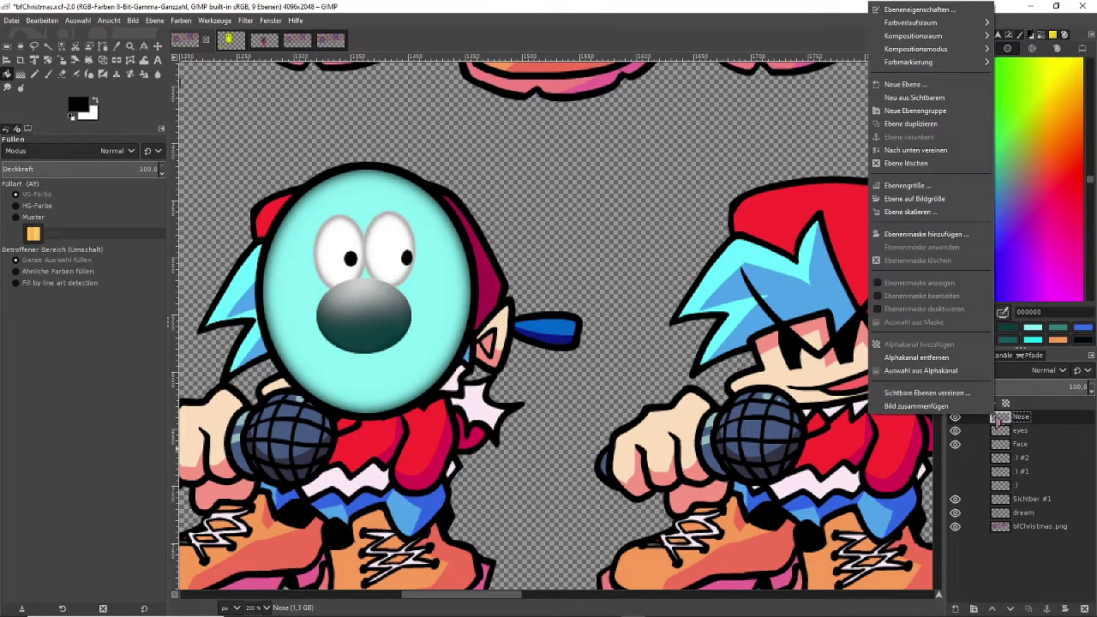
left_click(907, 84)
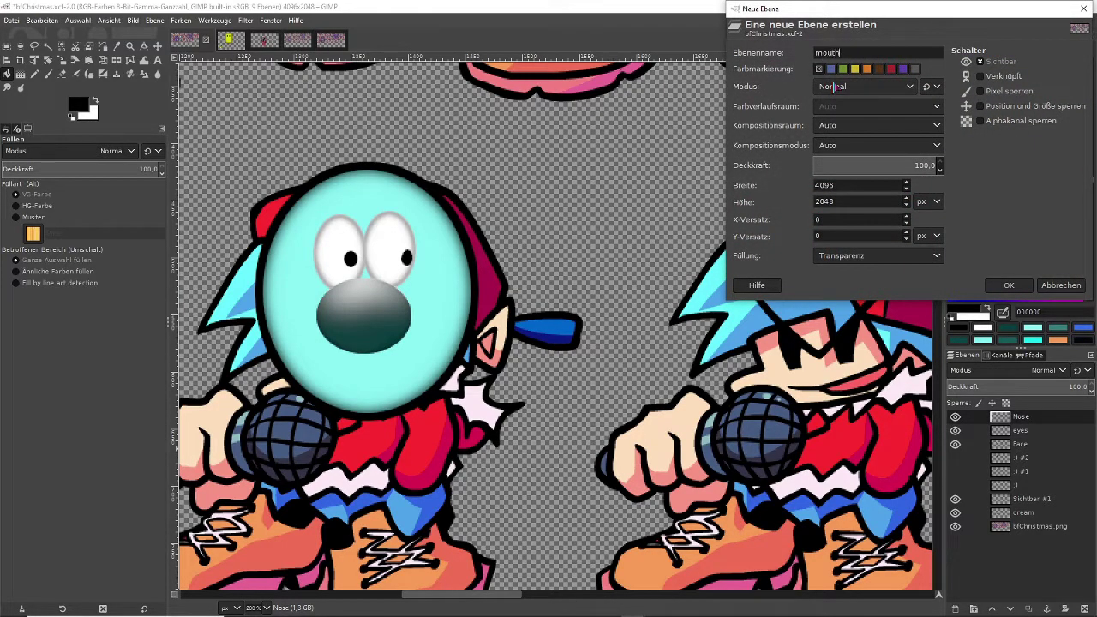
key("Return")
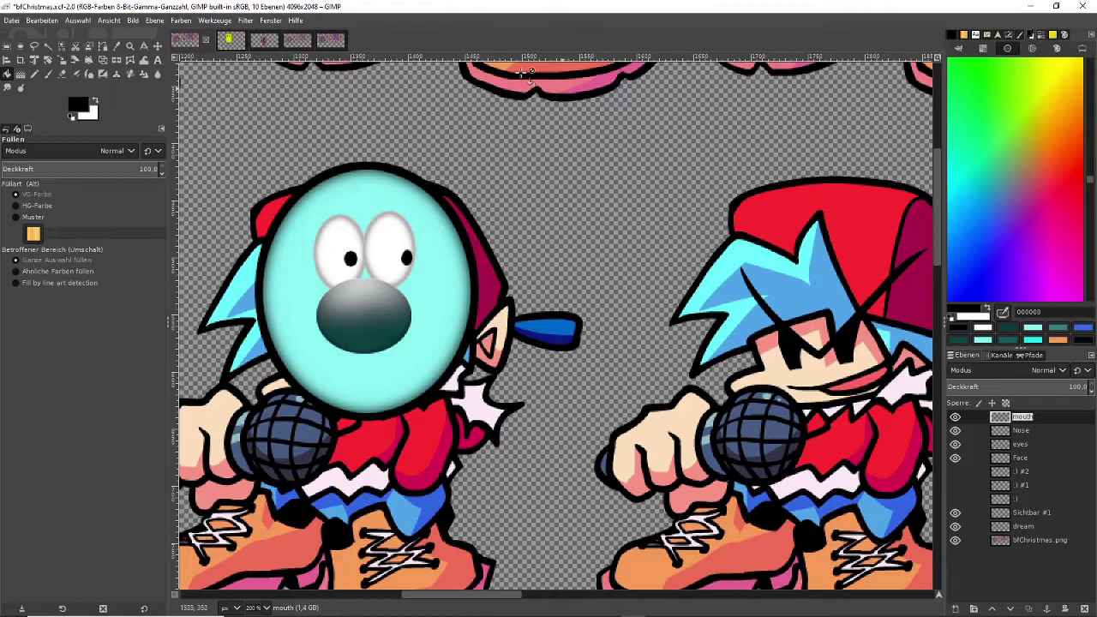
- Draw a curved open path for the mouth below the nose, ending near the right side of the face
left_click(104, 47)
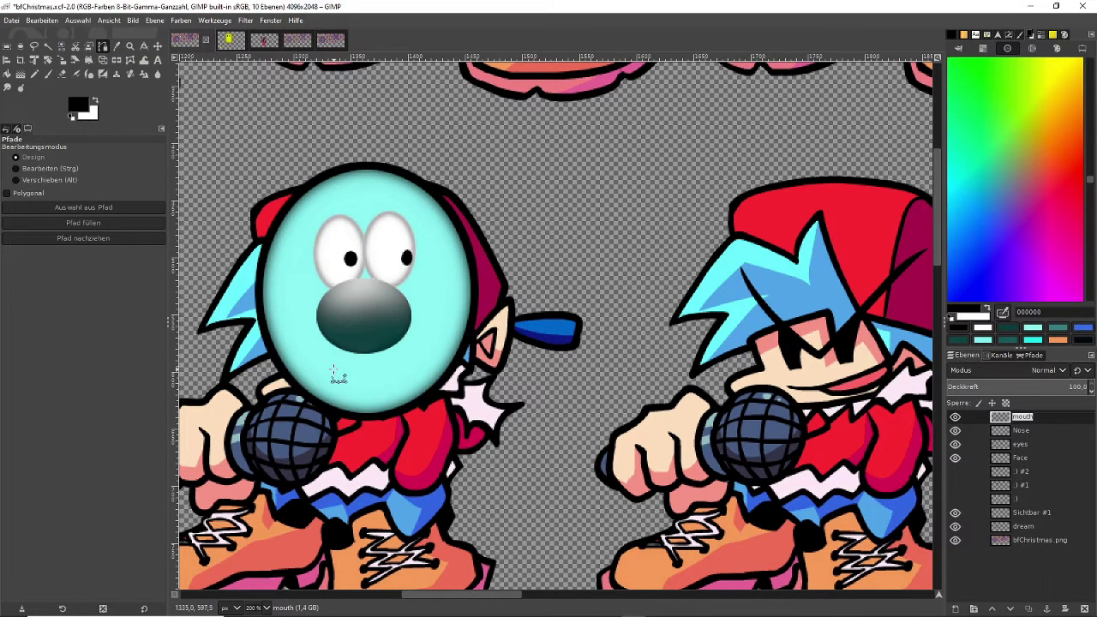
left_click_drag(335, 366, 394, 365)
left_click(405, 367)
left_click_drag(406, 367, 394, 405)
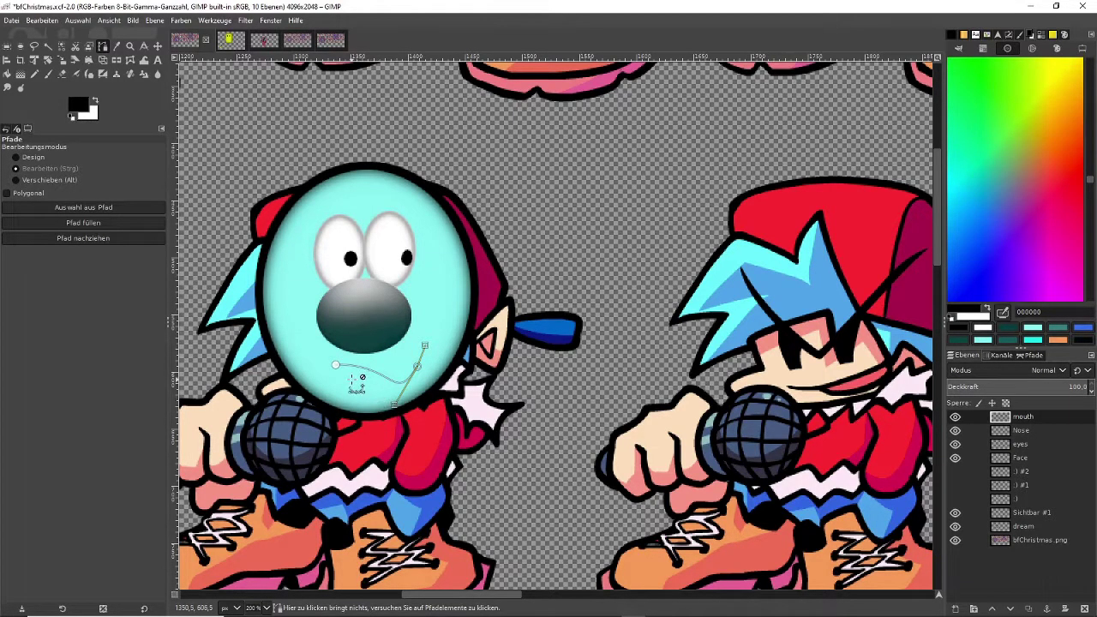
mouse_move(336, 365)
left_mouse_down()
mouse_move(402, 370)
mouse_move(318, 368)
left_mouse_up()
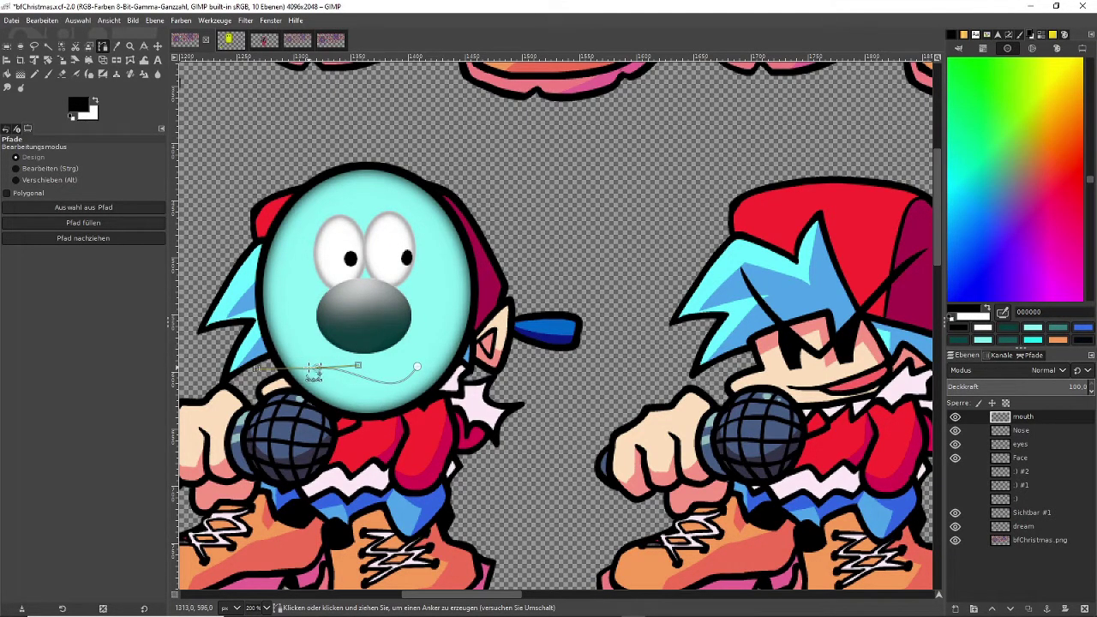
left_click_drag(317, 368, 343, 370)
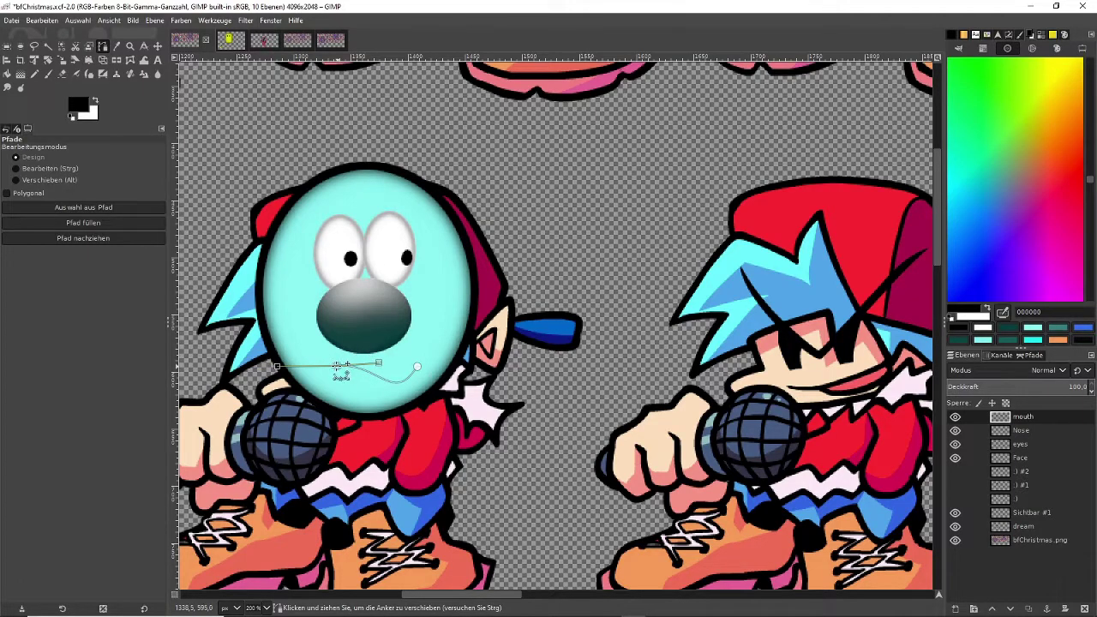
- Try to stroke the mouth path on the mouth layer with a solid black line, using a width of 6 px
left_click(89, 238)
left_click(152, 338)
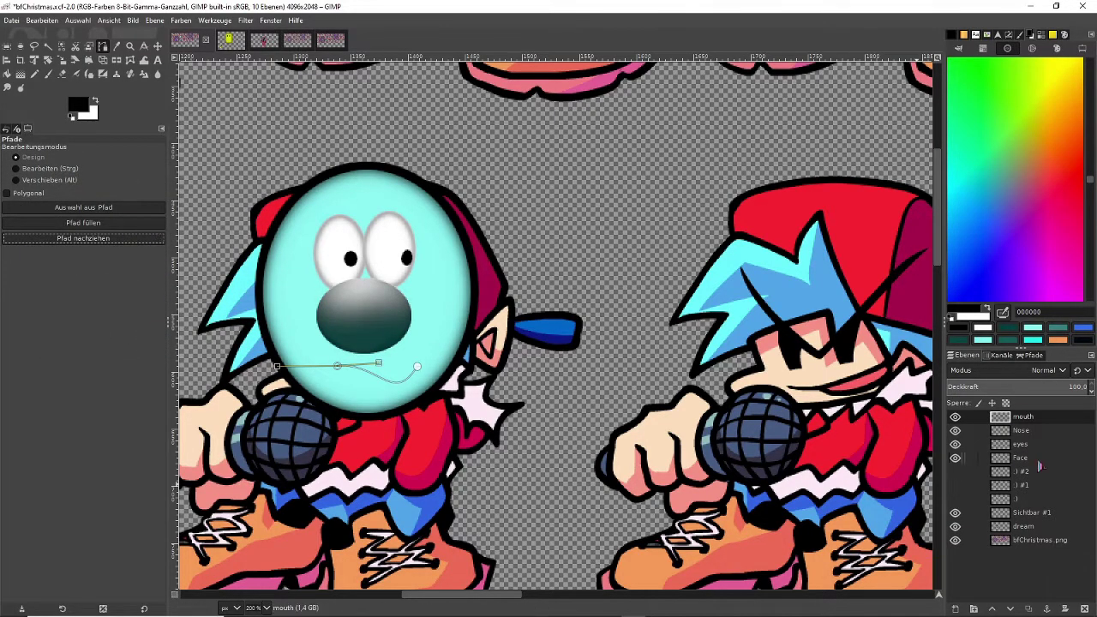
left_click(955, 417)
left_click(77, 238)
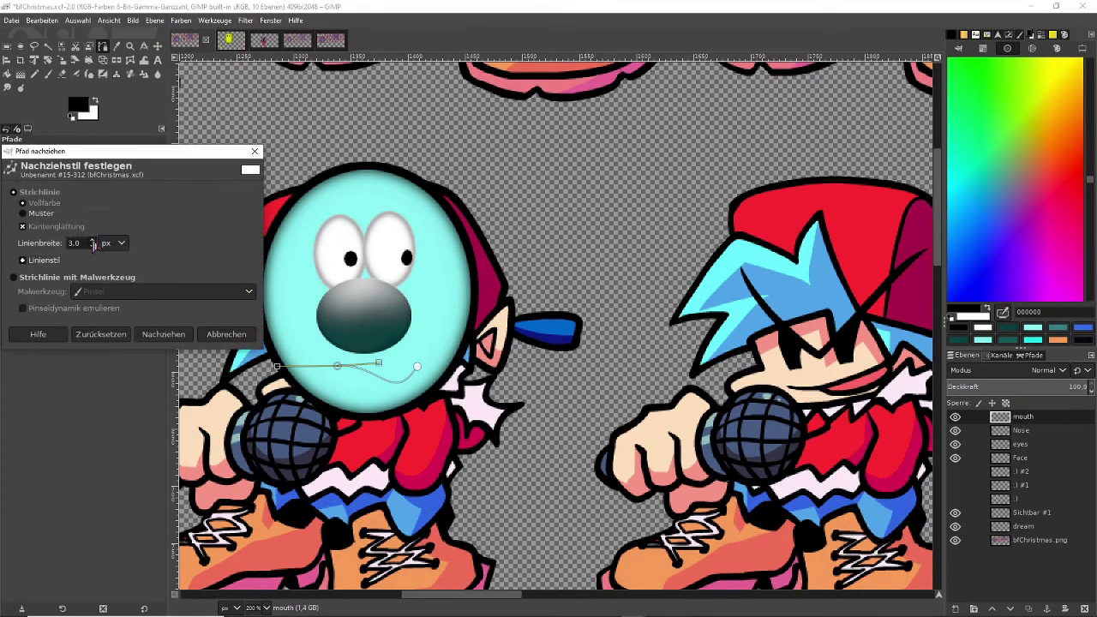
left_click(163, 335)
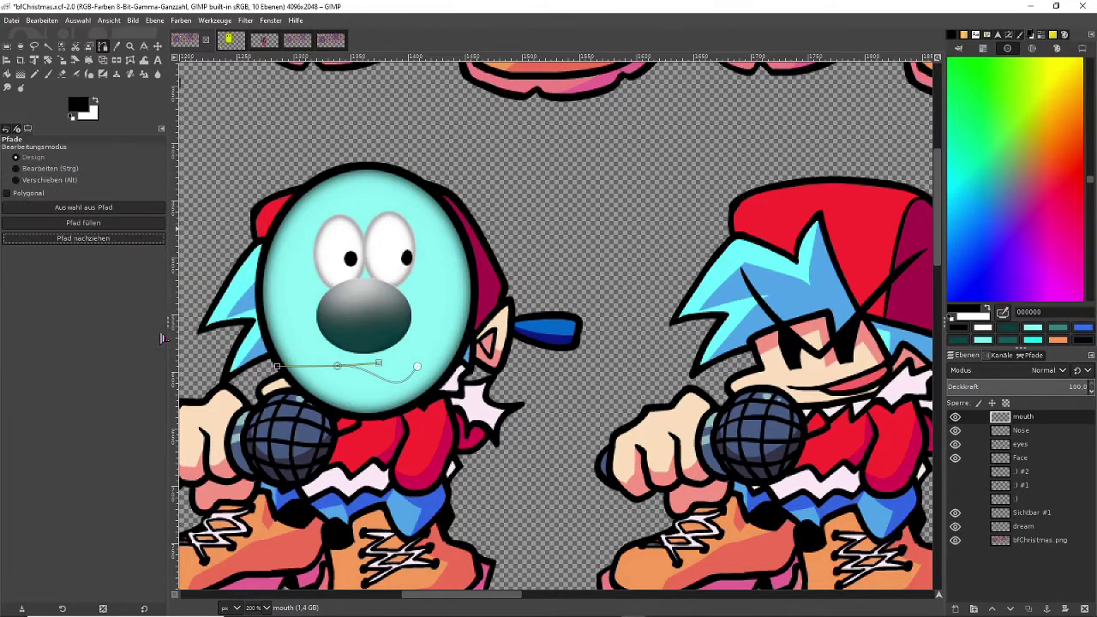
key("Return")
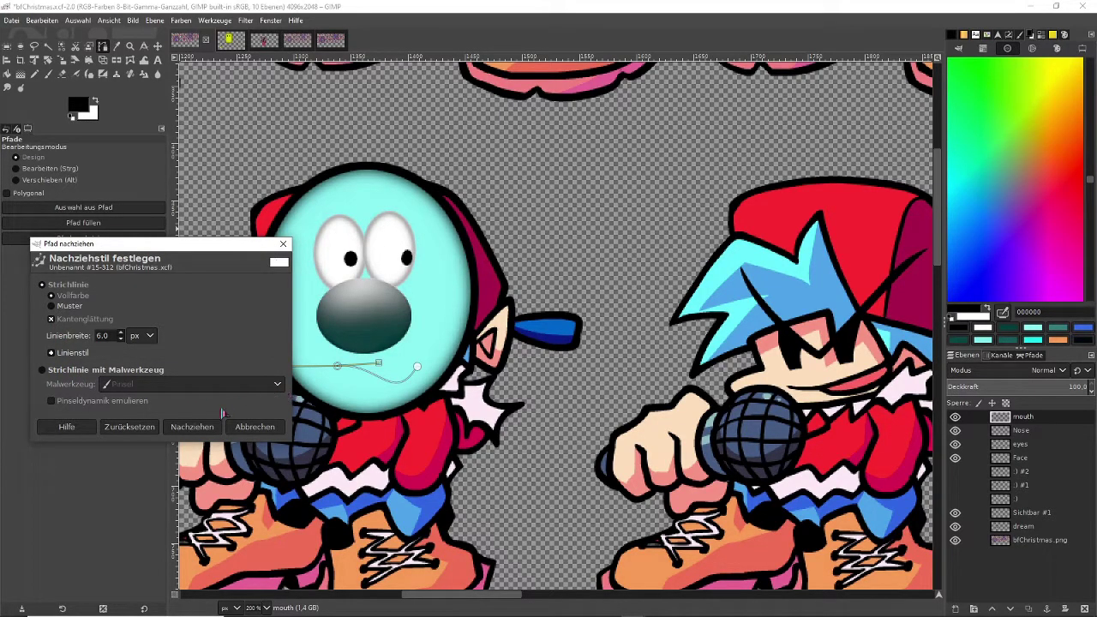
left_click(192, 426)
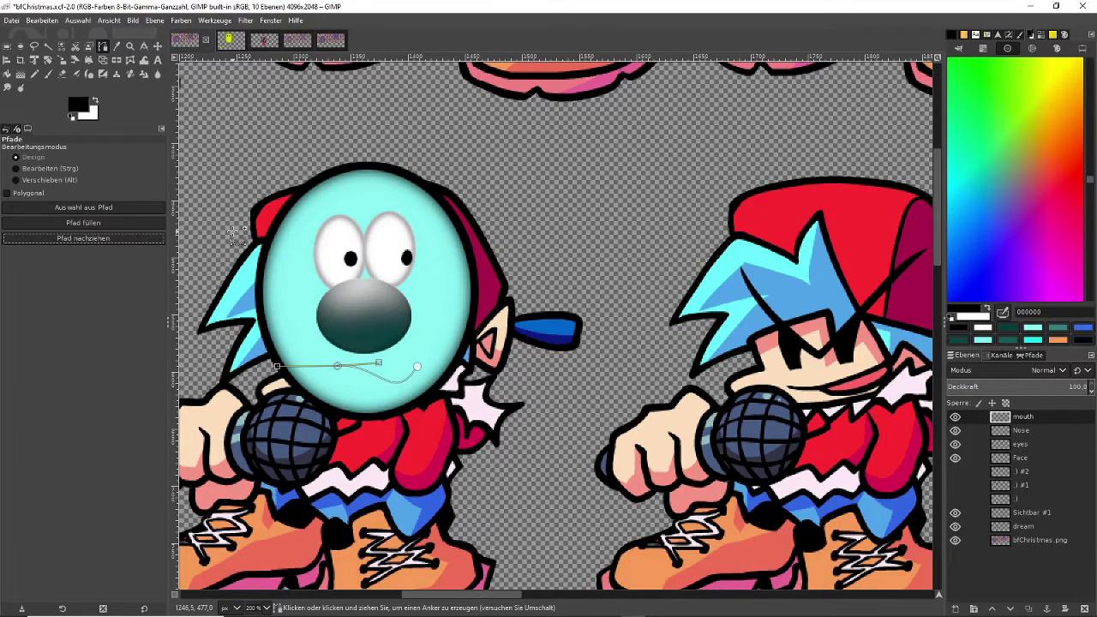
key("shift+b")
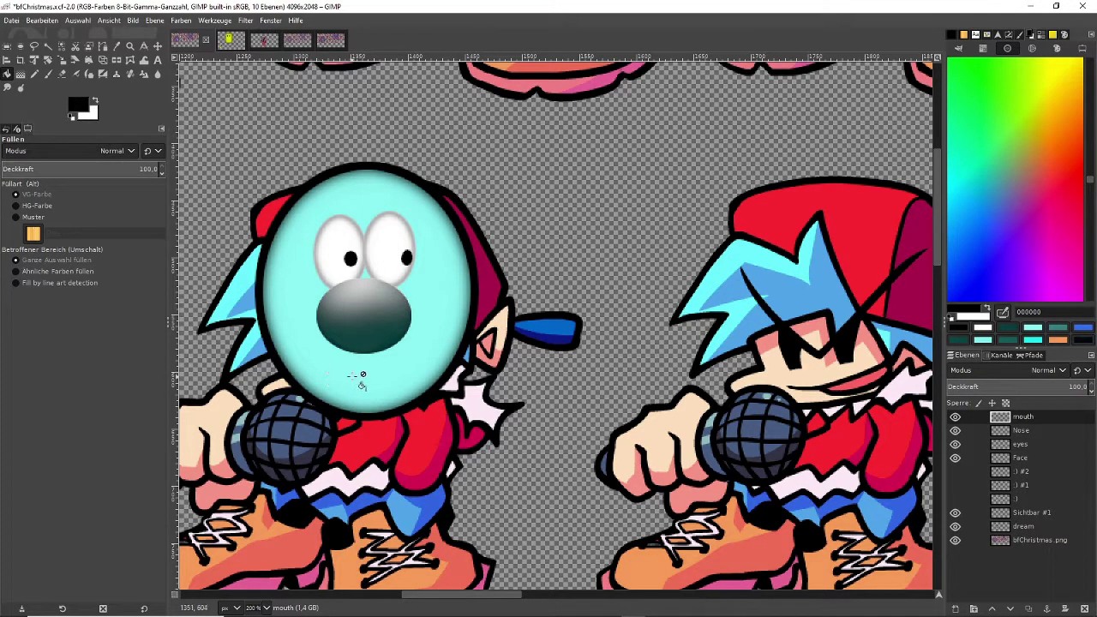
- Try to draw a small closed curved path below the nose as the mouth shape
key("ctrl")
key("u")
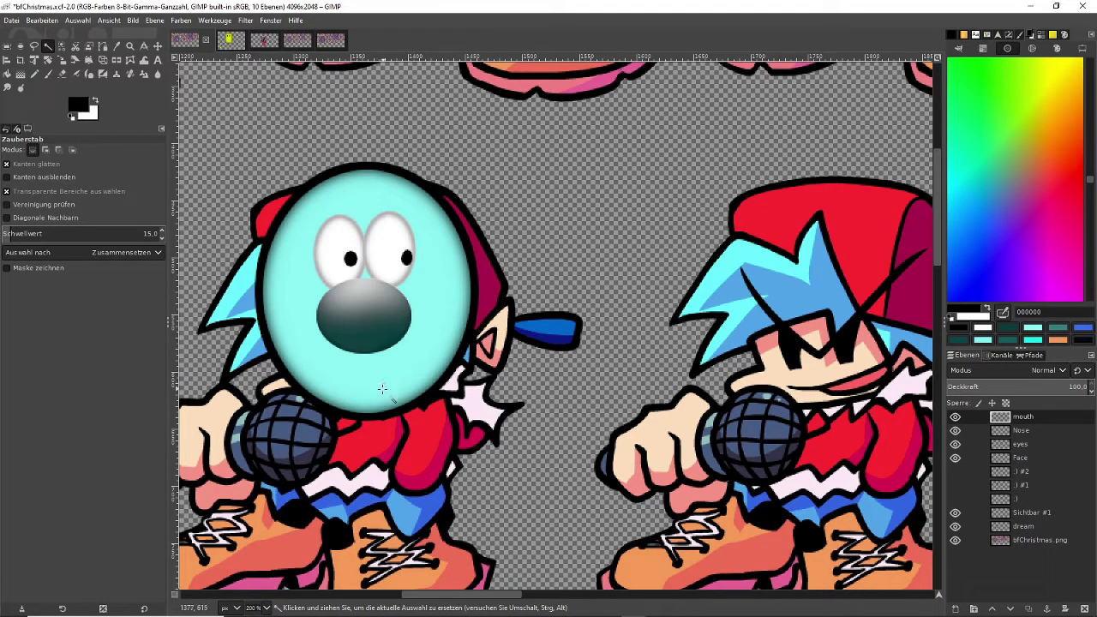
key("b")
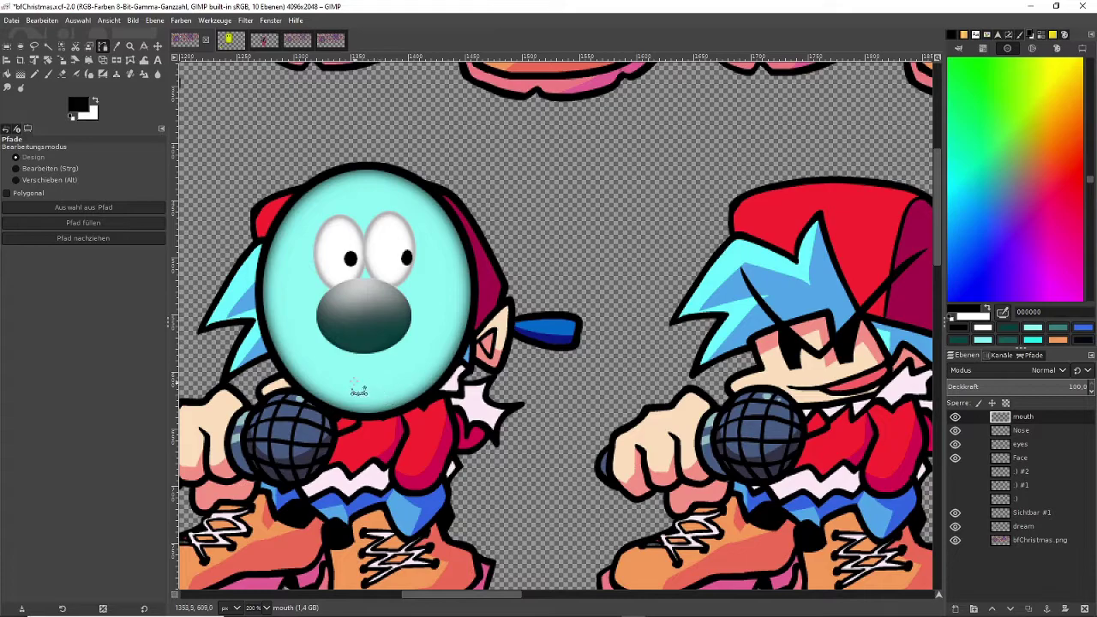
left_click_drag(329, 375, 363, 378)
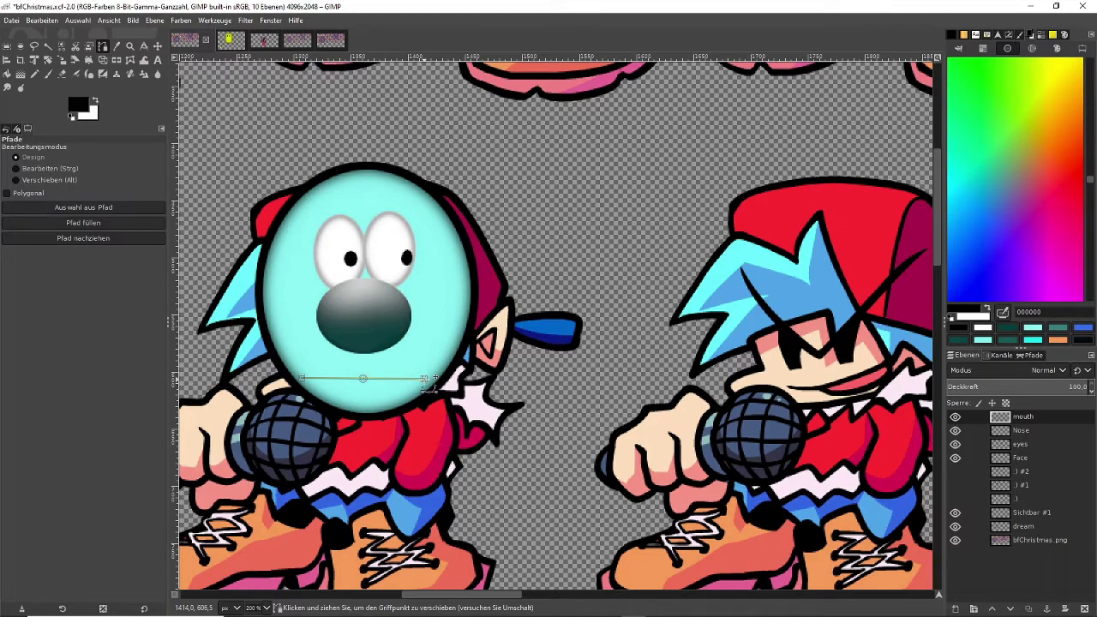
left_click_drag(385, 376, 407, 355)
left_click(363, 379)
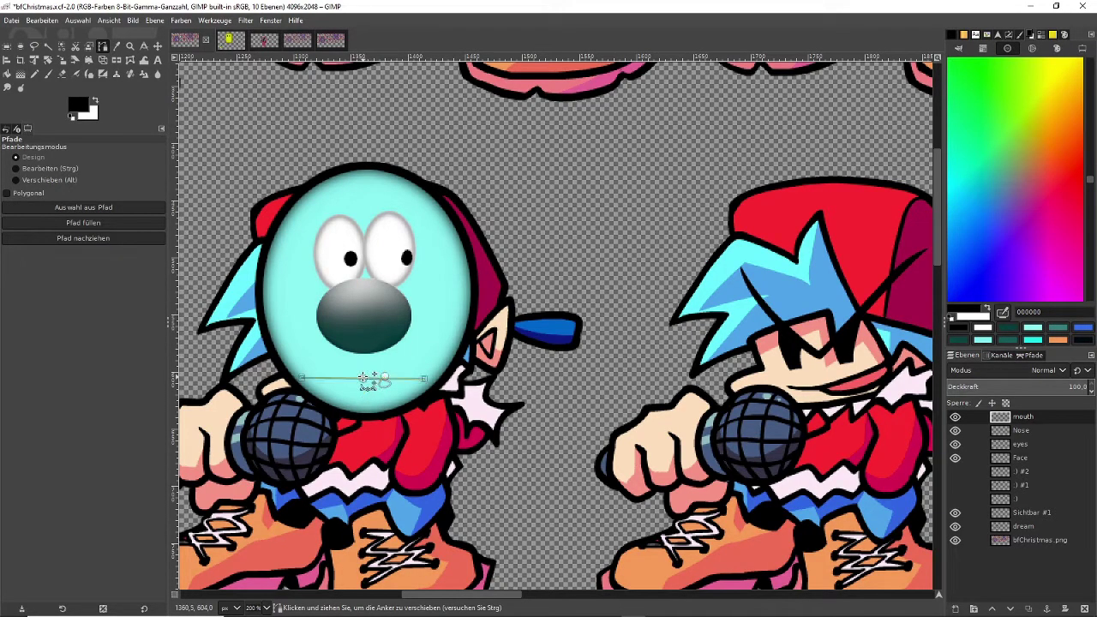
key("ctrl+z")
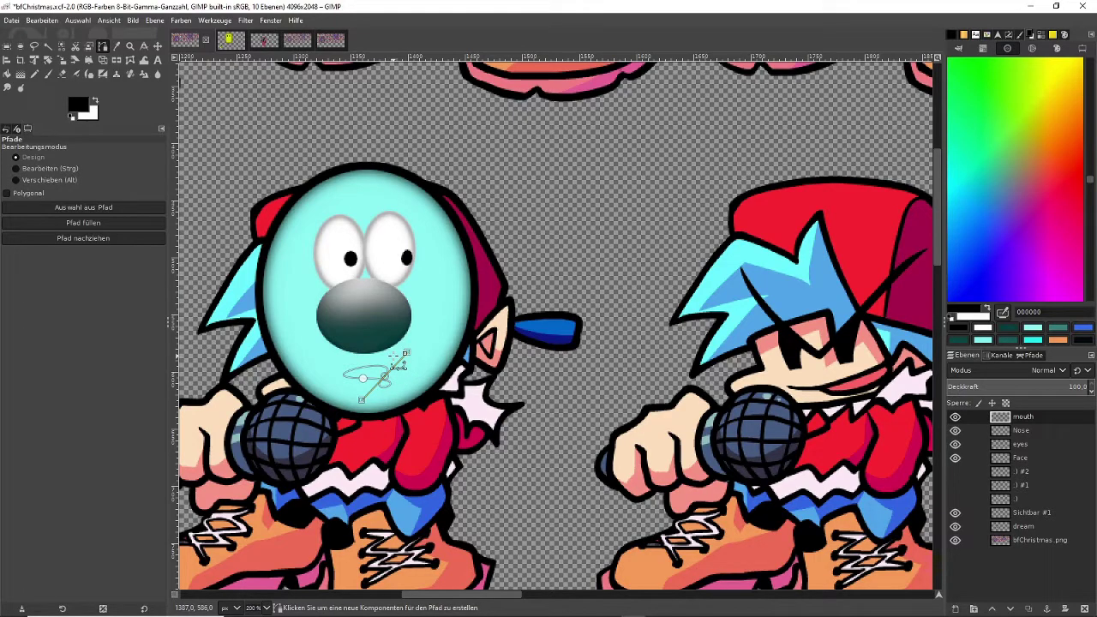
- Try to flatten the closed mouth curve by moving its anchors and curve handles, leaving the path unstroked
left_click_drag(407, 352, 329, 341)
left_click_drag(326, 352, 325, 354)
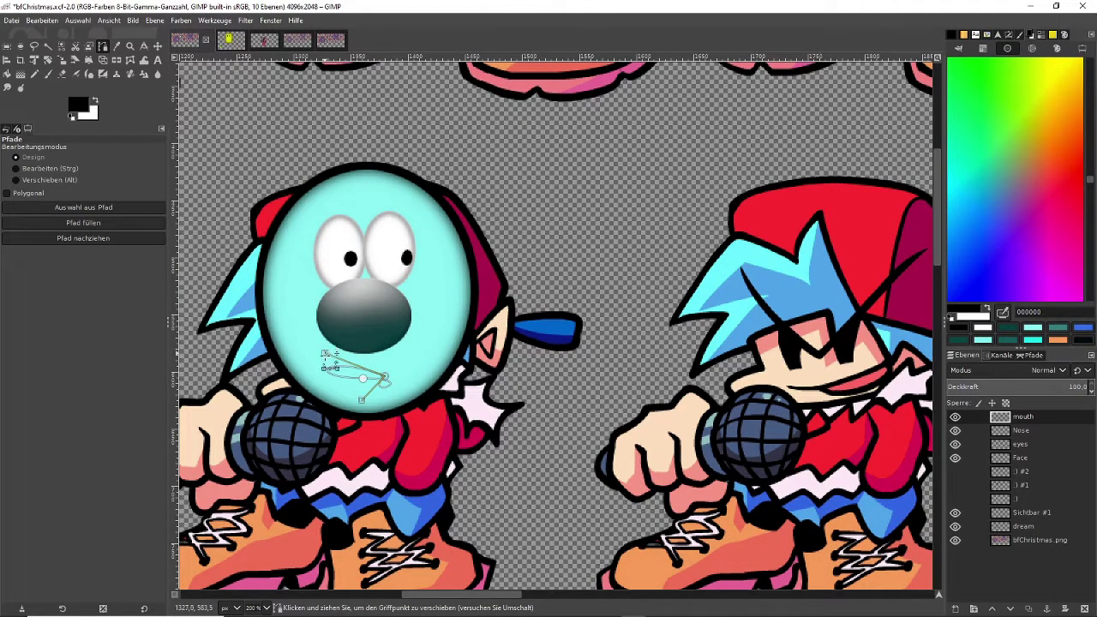
mouse_move(364, 401)
left_mouse_down()
mouse_move(410, 367)
mouse_move(387, 362)
mouse_move(362, 390)
left_mouse_up()
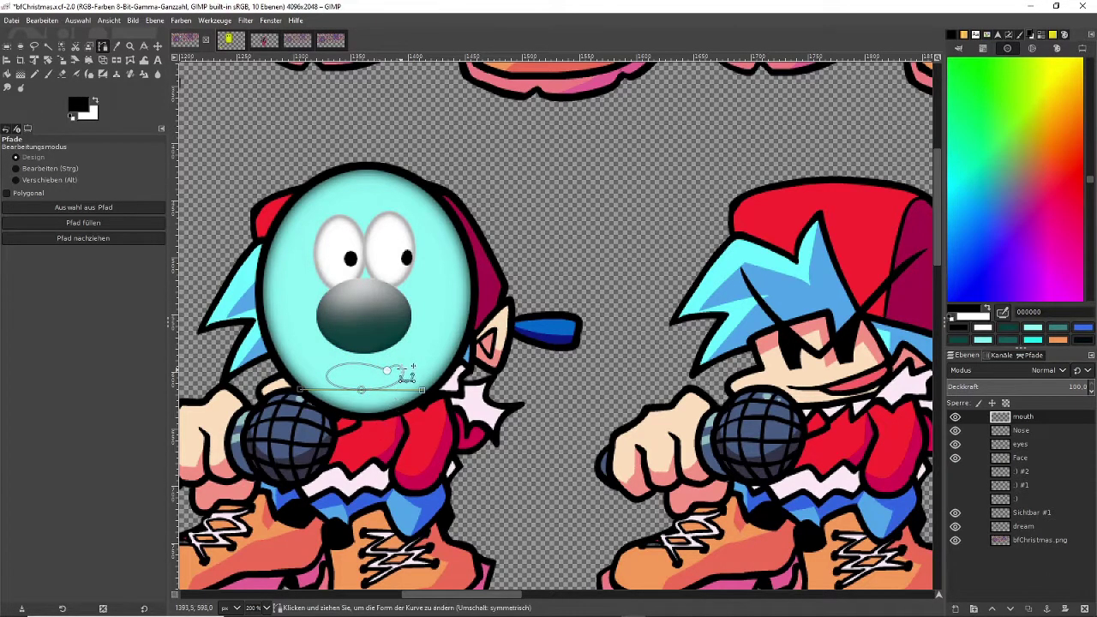
left_click(388, 368)
left_click_drag(403, 359, 425, 382)
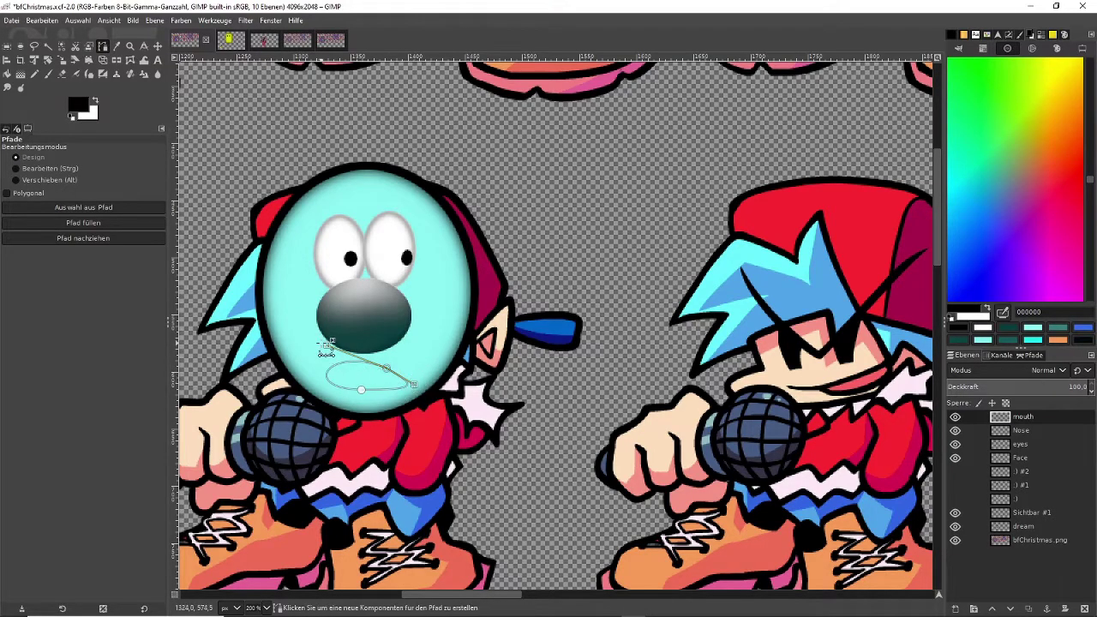
left_click_drag(327, 345, 354, 361)
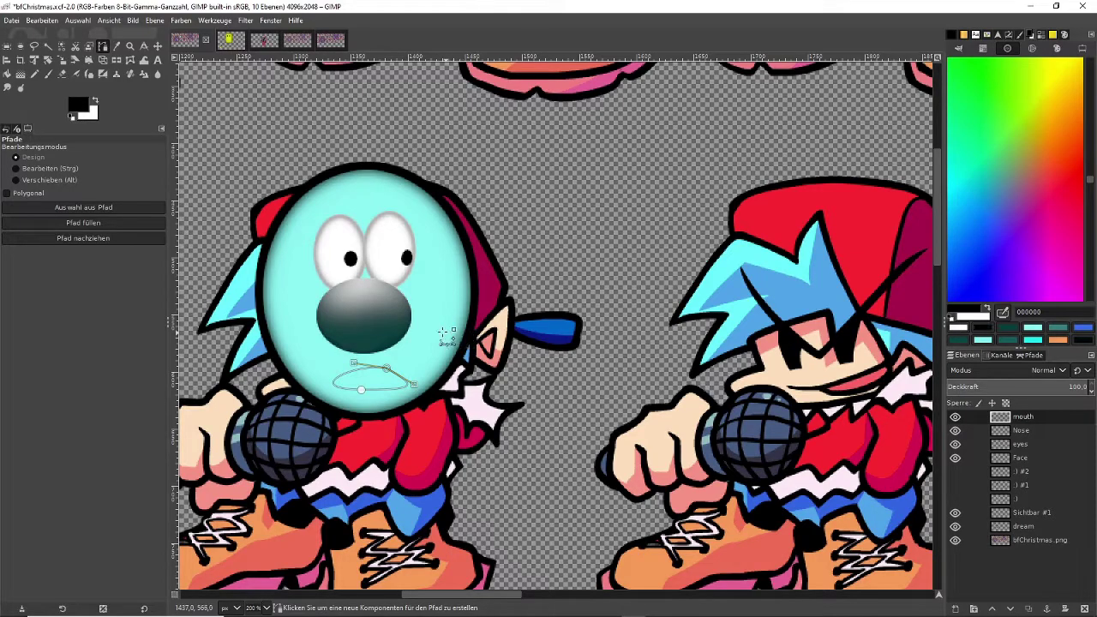
left_click(157, 48)
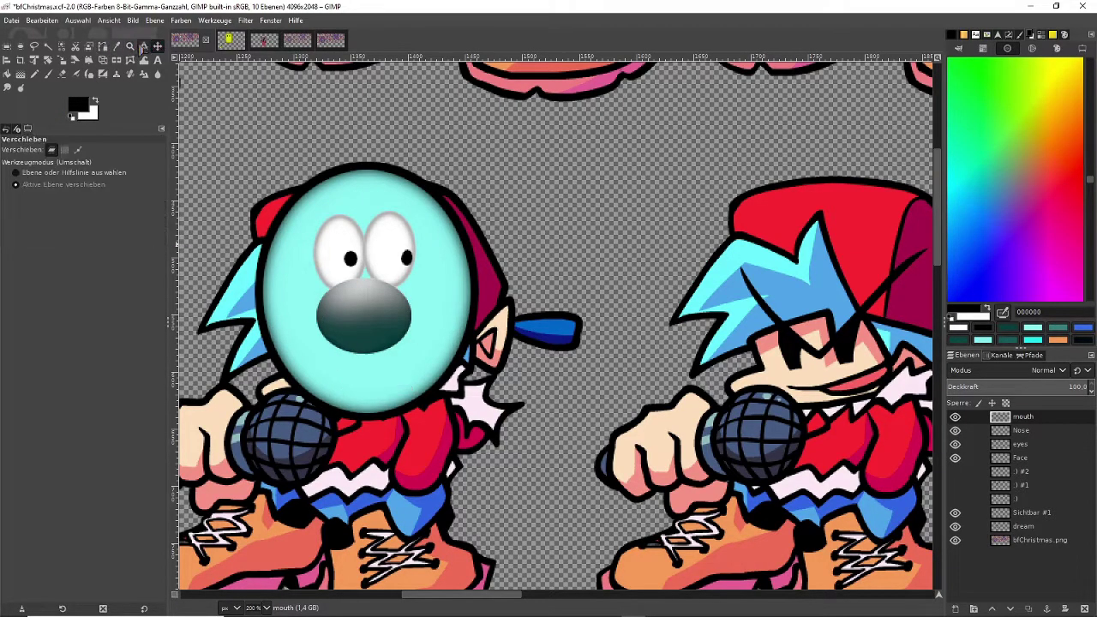
- Draw a new open curved mouth path below the nose and insert a middle anchor into it
left_click(102, 48)
left_click(343, 367)
left_click(403, 374)
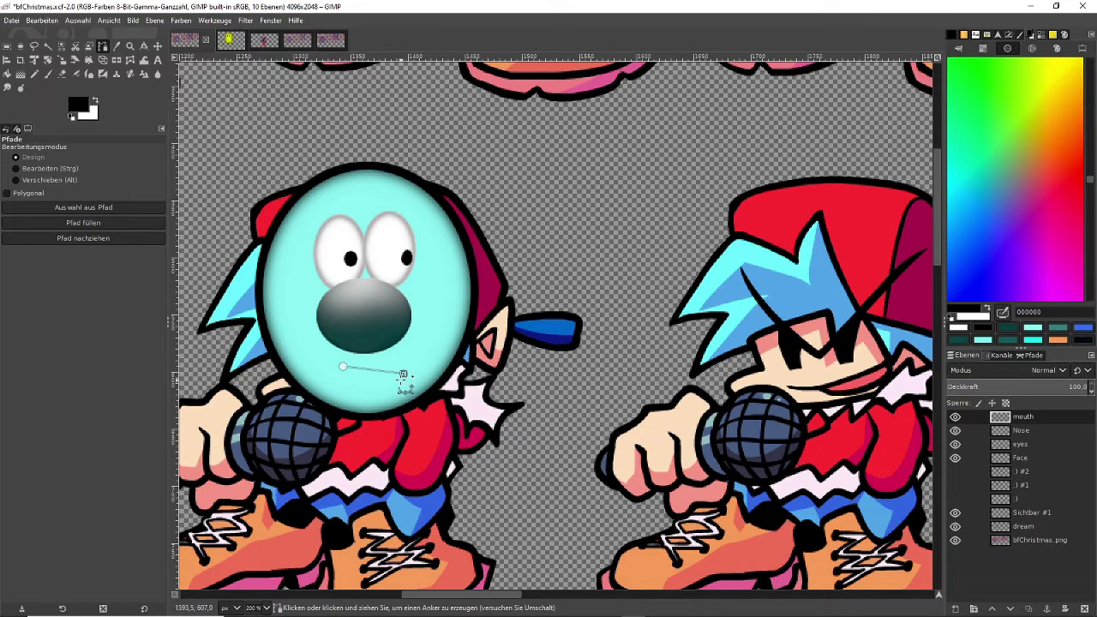
mouse_move(403, 374)
left_mouse_down()
mouse_move(434, 369)
mouse_move(421, 358)
mouse_move(393, 389)
left_mouse_up()
left_click(344, 367)
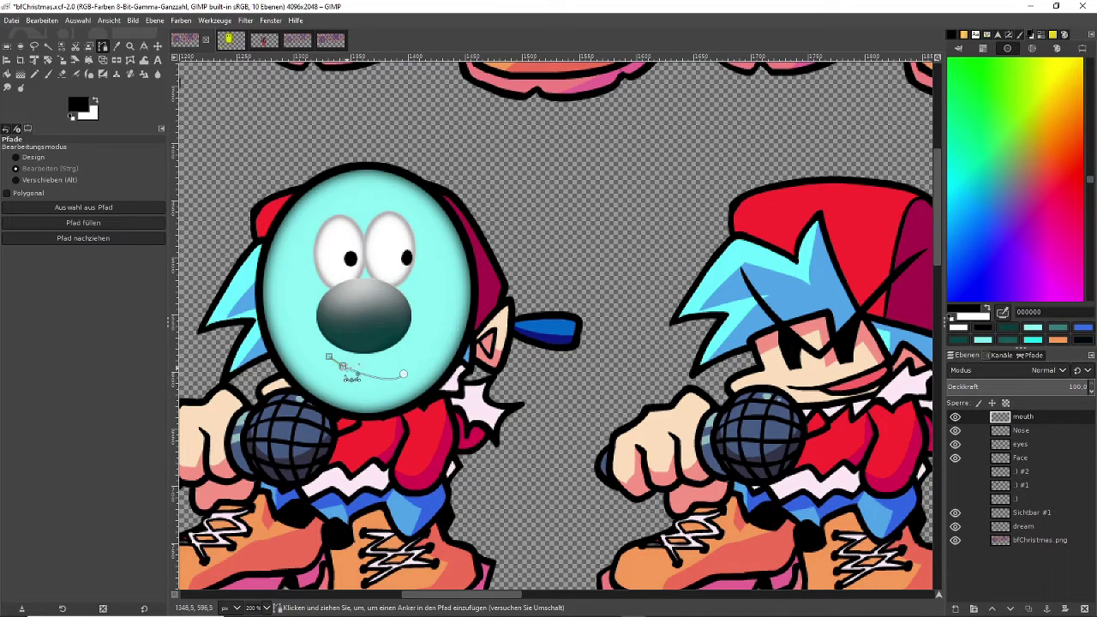
left_click_drag(345, 373, 363, 368)
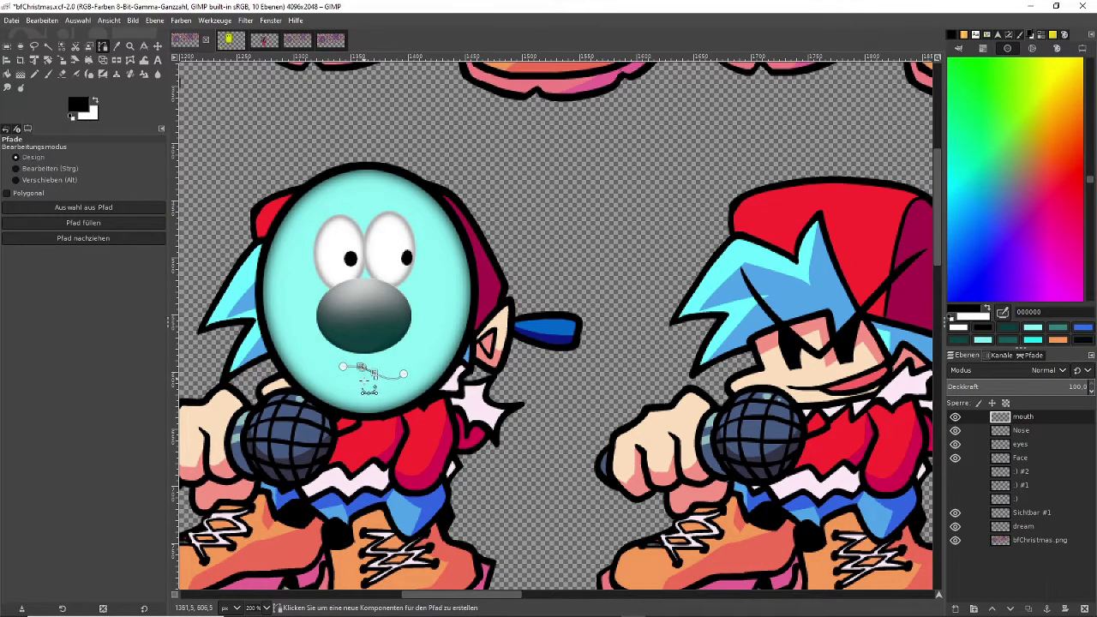
- Create another new layer directly above the mouth layer
right_click(1007, 420)
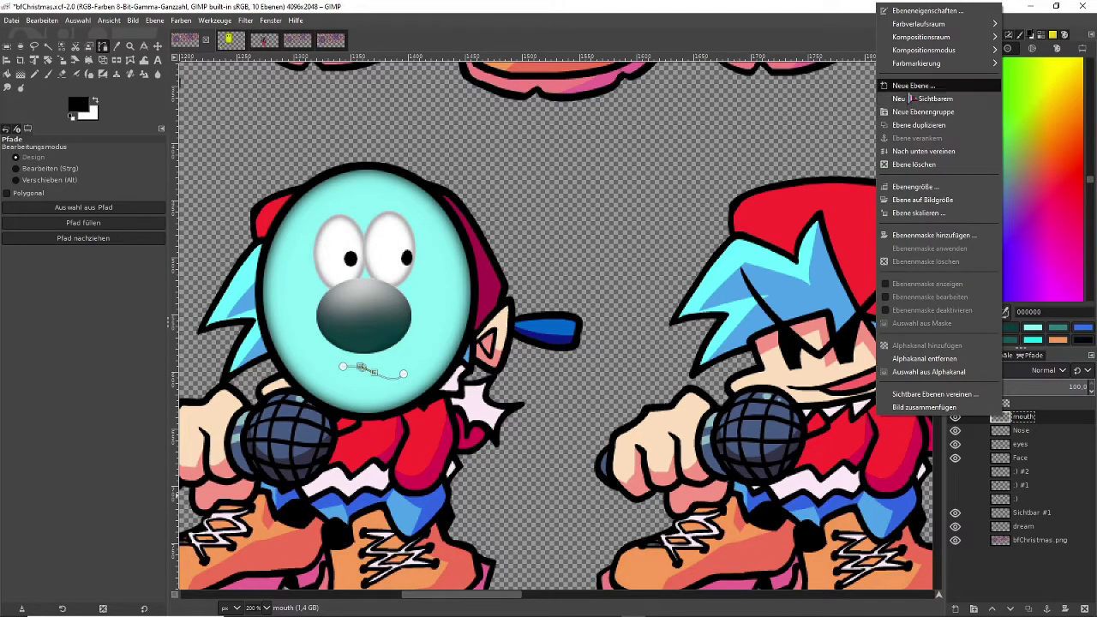
left_click(913, 86)
left_click(996, 285)
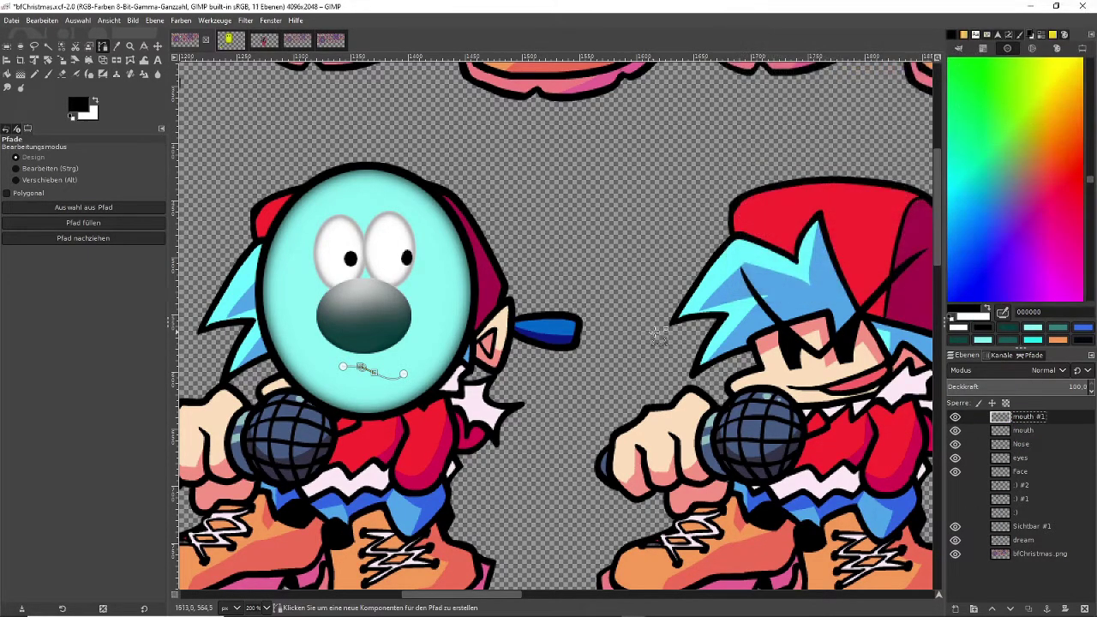
- Try to stroke the mouth path on the new layer with a solid 5 px line
left_click(98, 238)
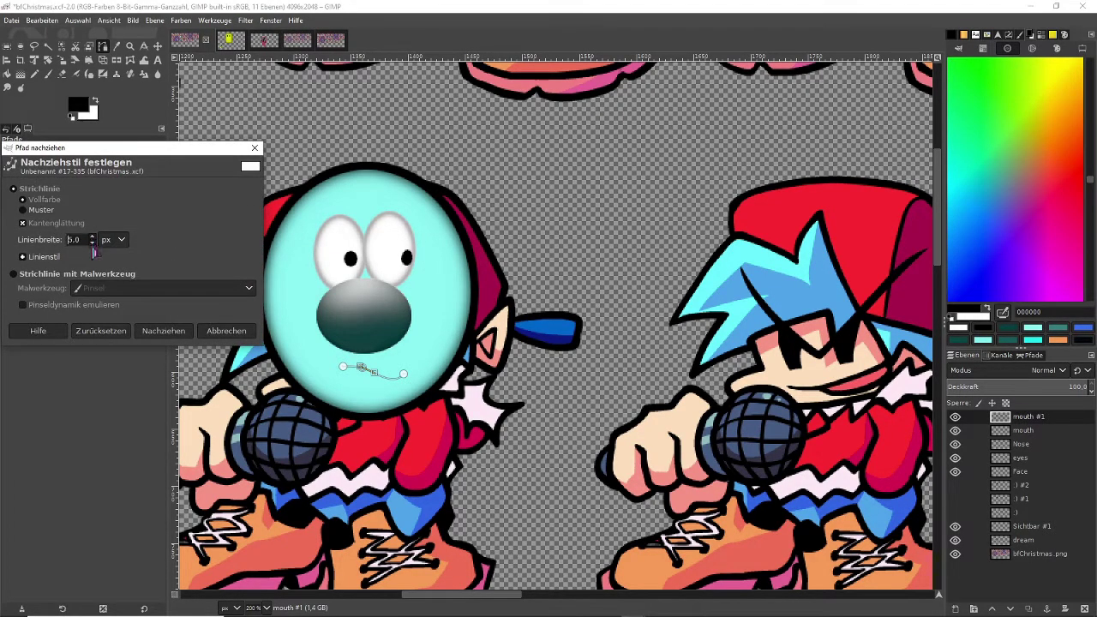
left_click(165, 331)
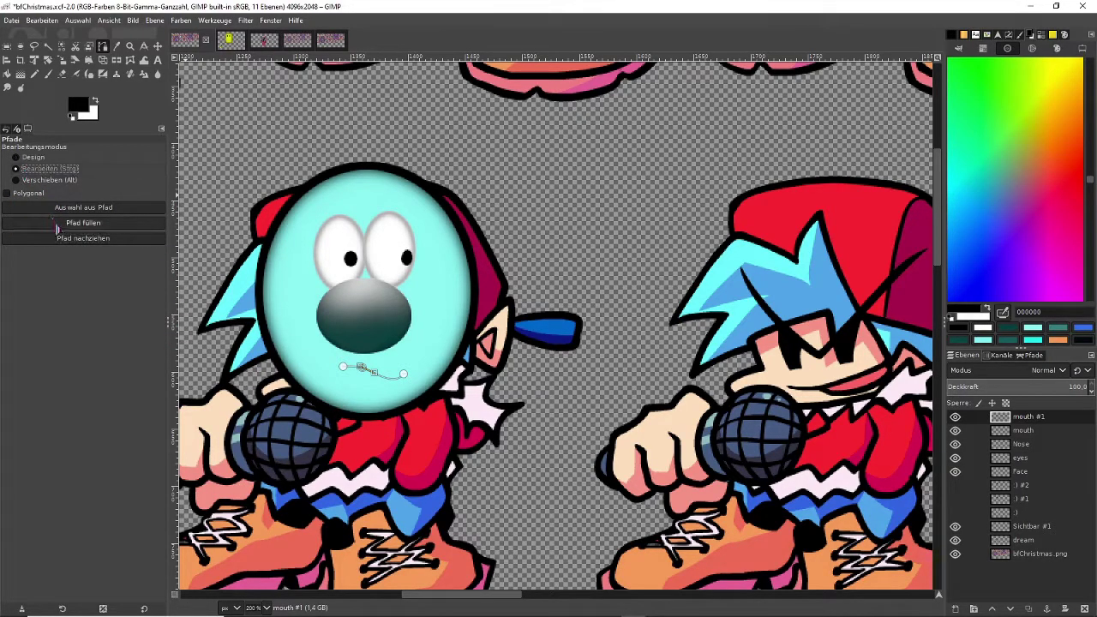
left_click(76, 238)
left_click(162, 330)
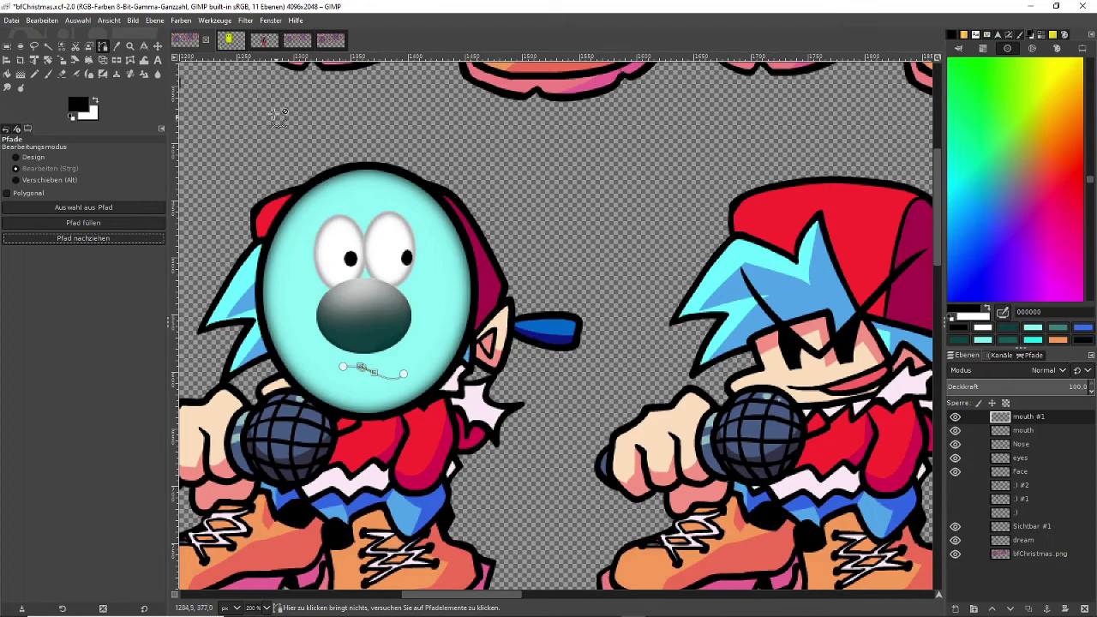
- Pull a curve handle up and outward from the left end anchor of the mouth path
left_click_drag(343, 367, 328, 356)
right_click(344, 373)
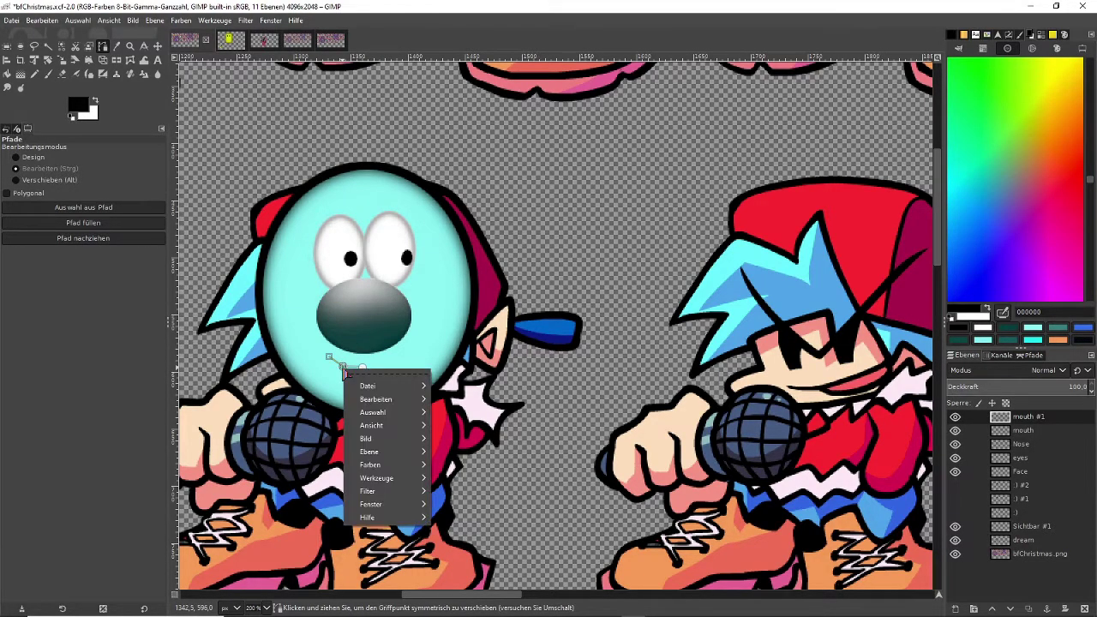
mouse_move(414, 472)
left_click(93, 213)
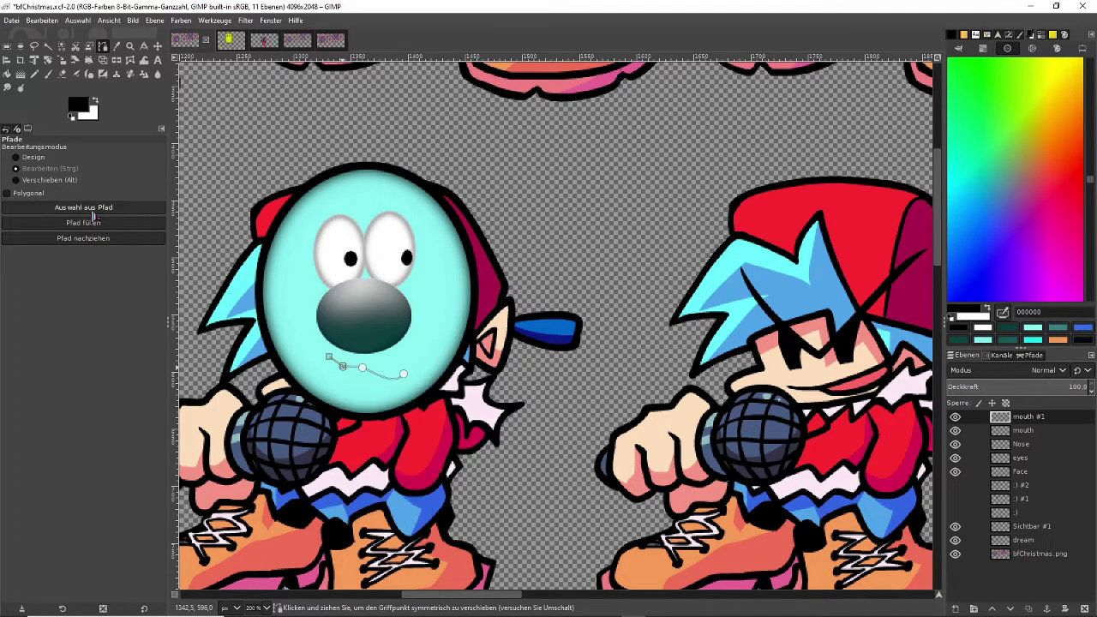
- Try to stroke the reshaped mouth path with a solid 5 px line and to fill it
left_click(99, 241)
left_click(99, 245)
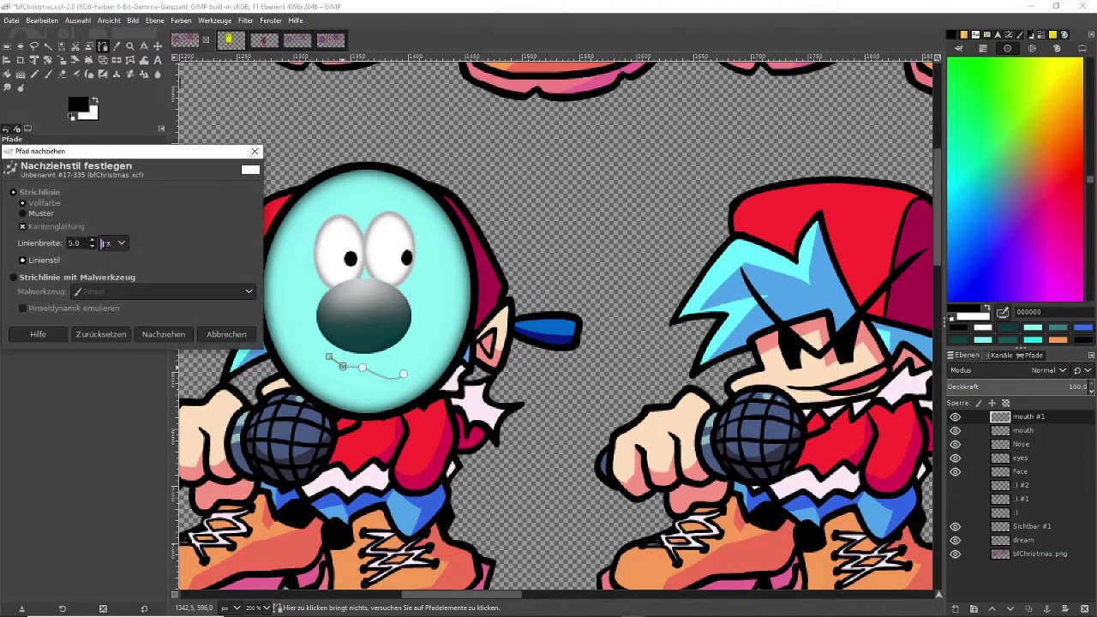
left_click(161, 336)
left_click(94, 223)
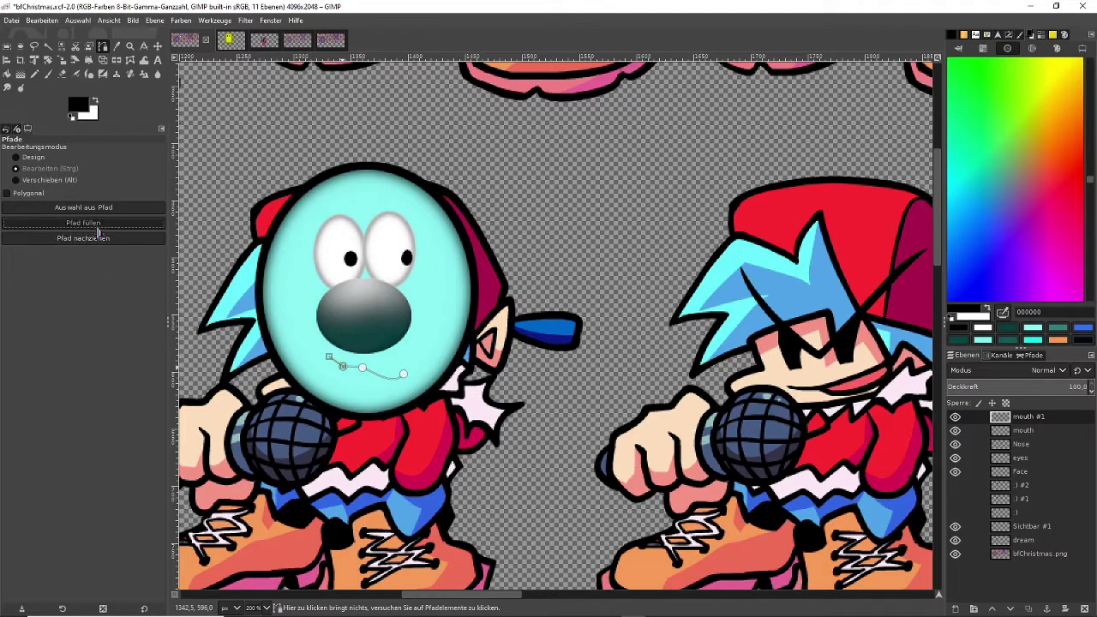
left_click(161, 275)
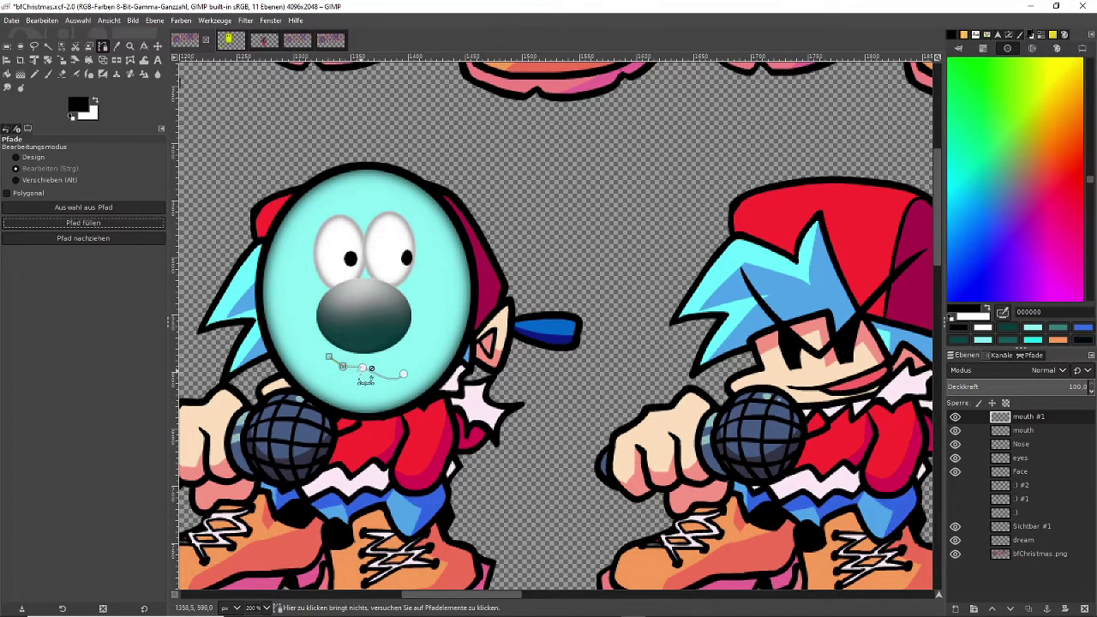
- Select the mouth path's right end anchor and retry the solid 5 px stroke in Design mode
left_click(363, 368)
left_click(404, 375)
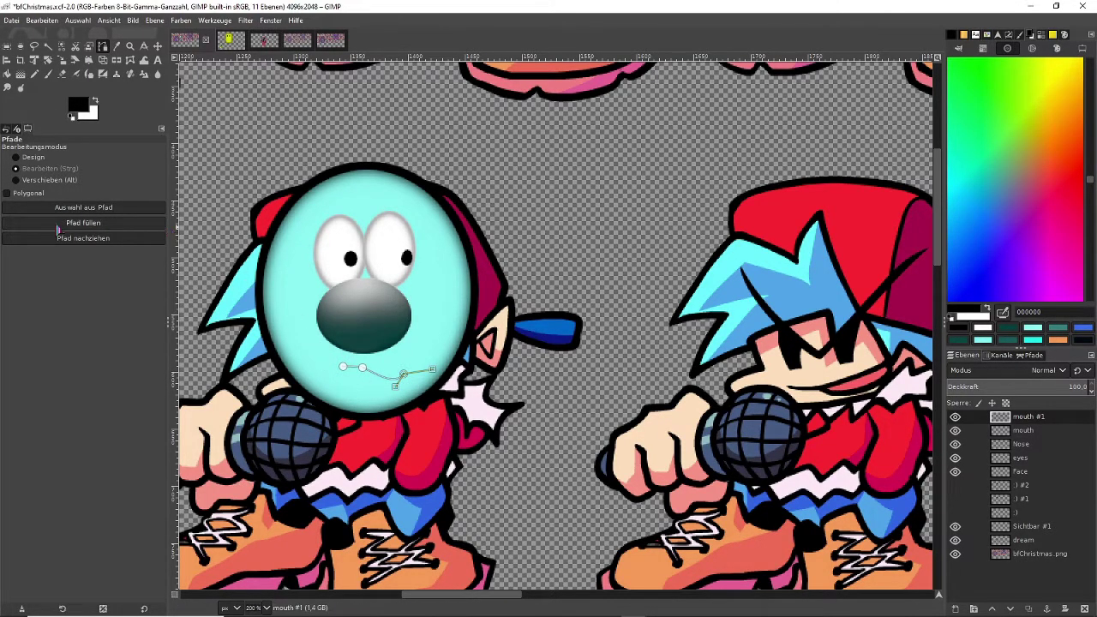
left_click(16, 158)
left_click(83, 238)
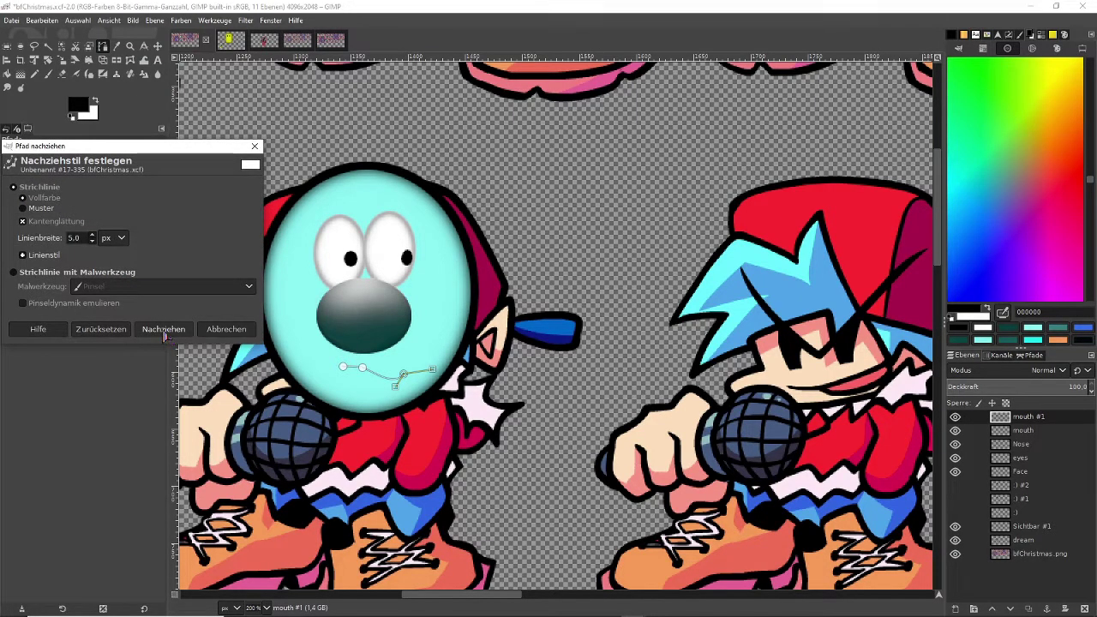
left_click(163, 333)
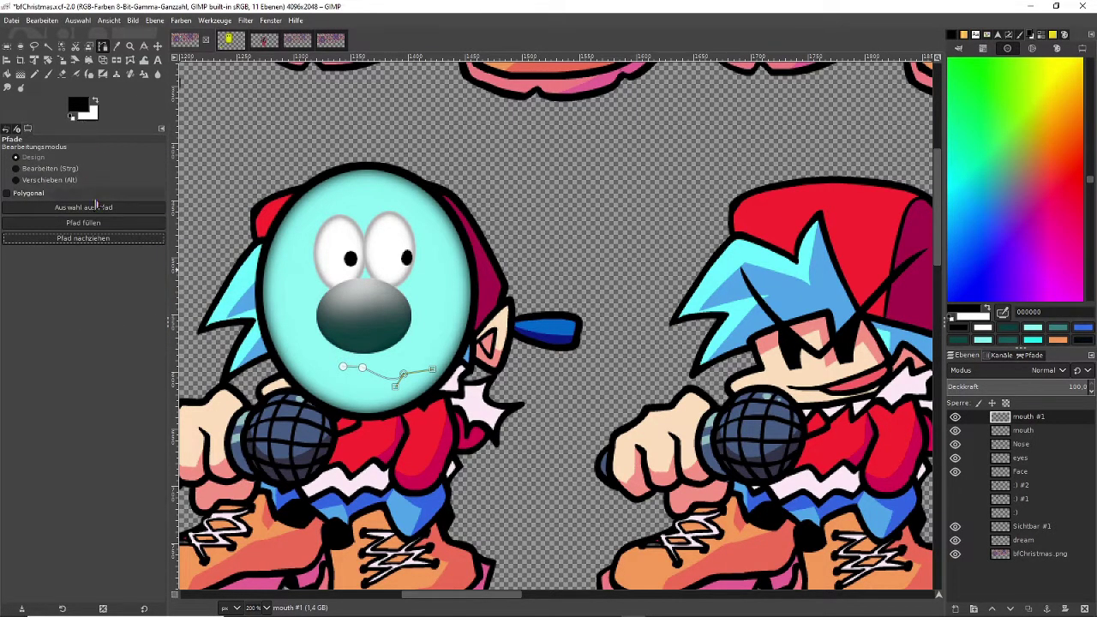
- Restrict path editing to polygonal and retry the 5 px stroke on the mouth path
left_click(7, 193)
left_click(62, 239)
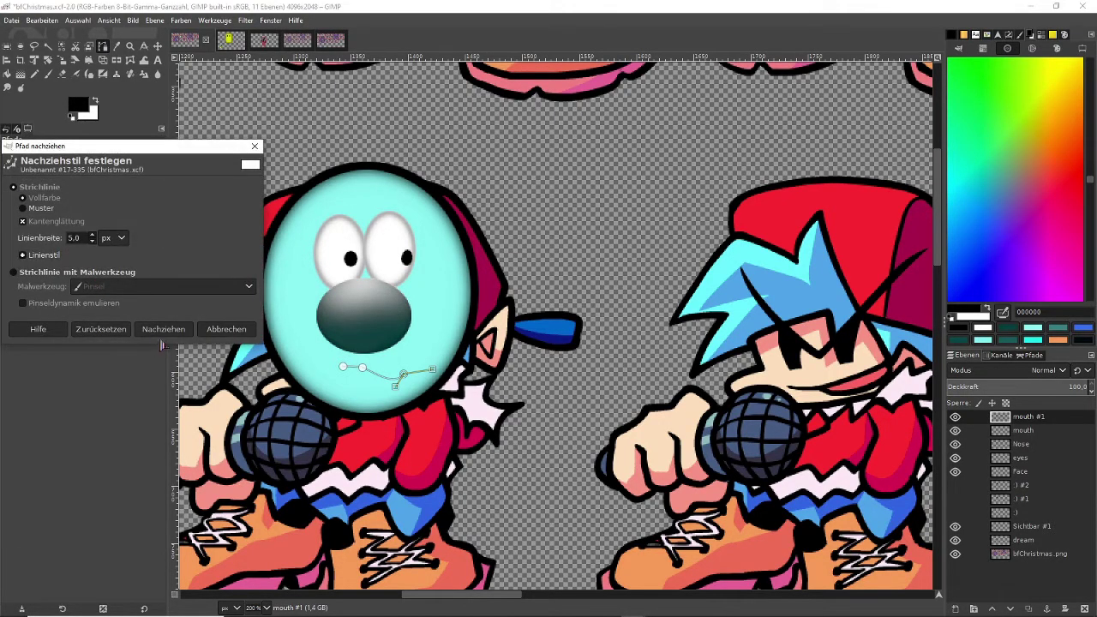
left_click(164, 331)
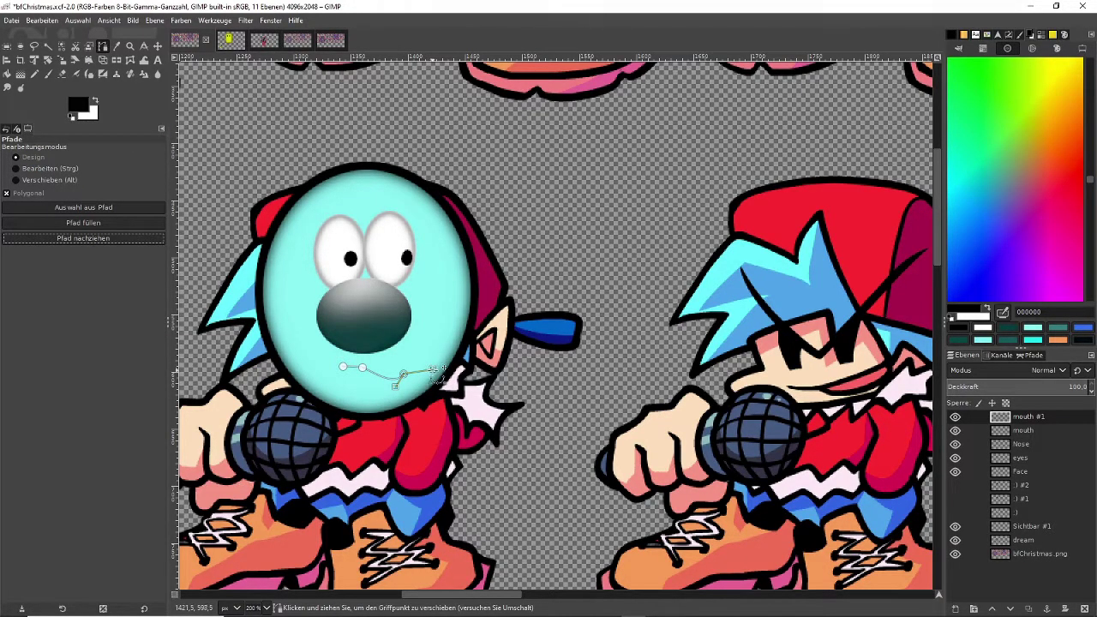
- Try to extend the mouth path with an anchor near the right cheek and close it at its left end
left_click(423, 360)
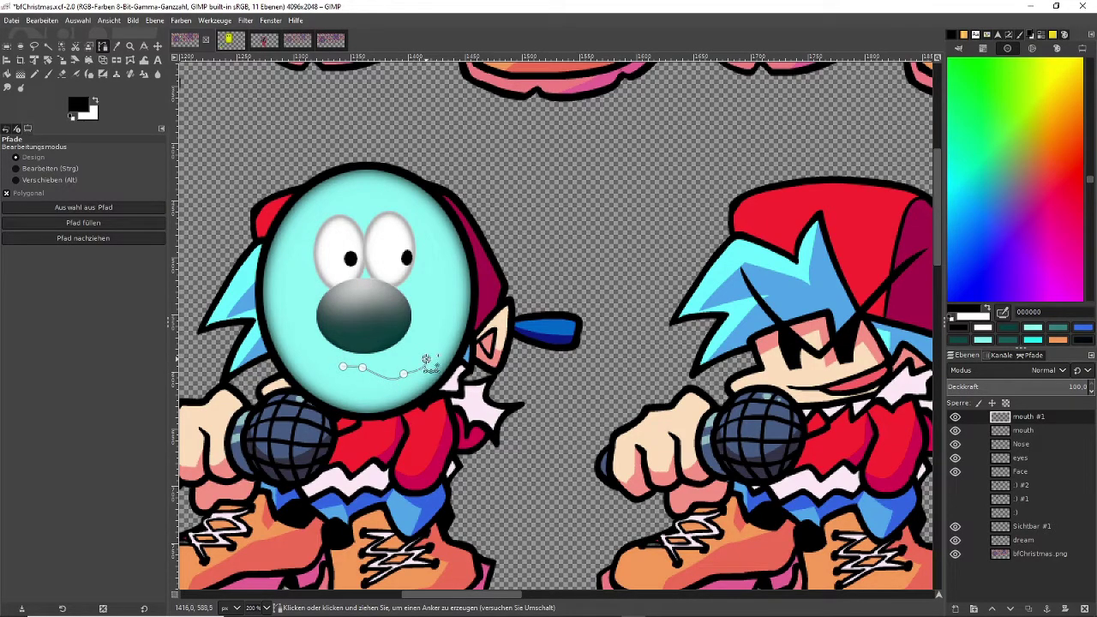
left_click(343, 367, "ctrl")
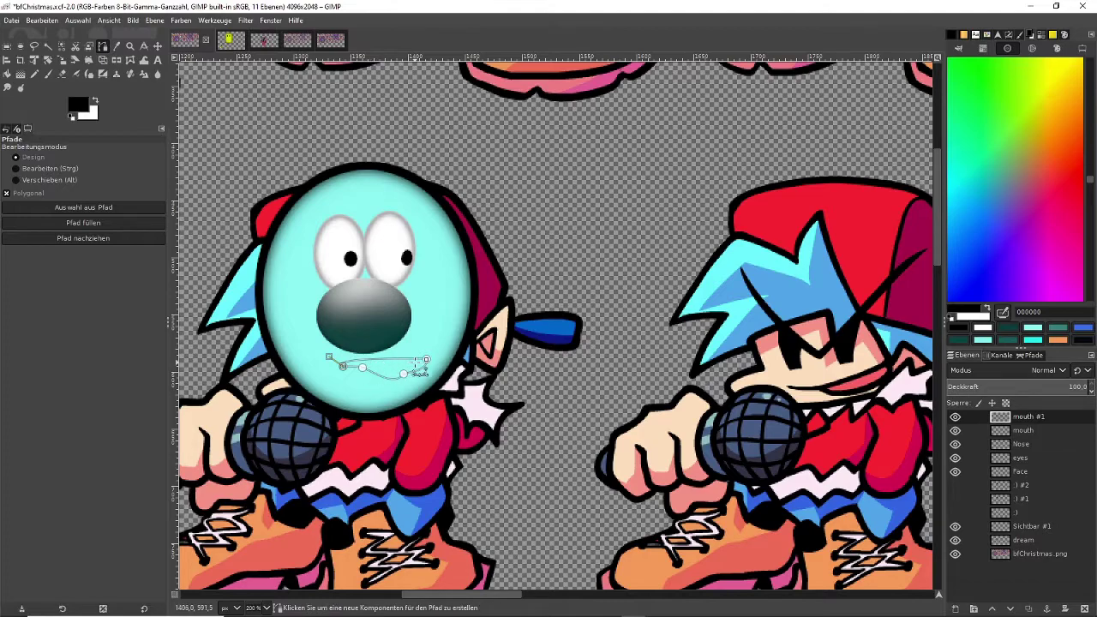
left_click_drag(426, 359, 432, 365)
key("shift+b")
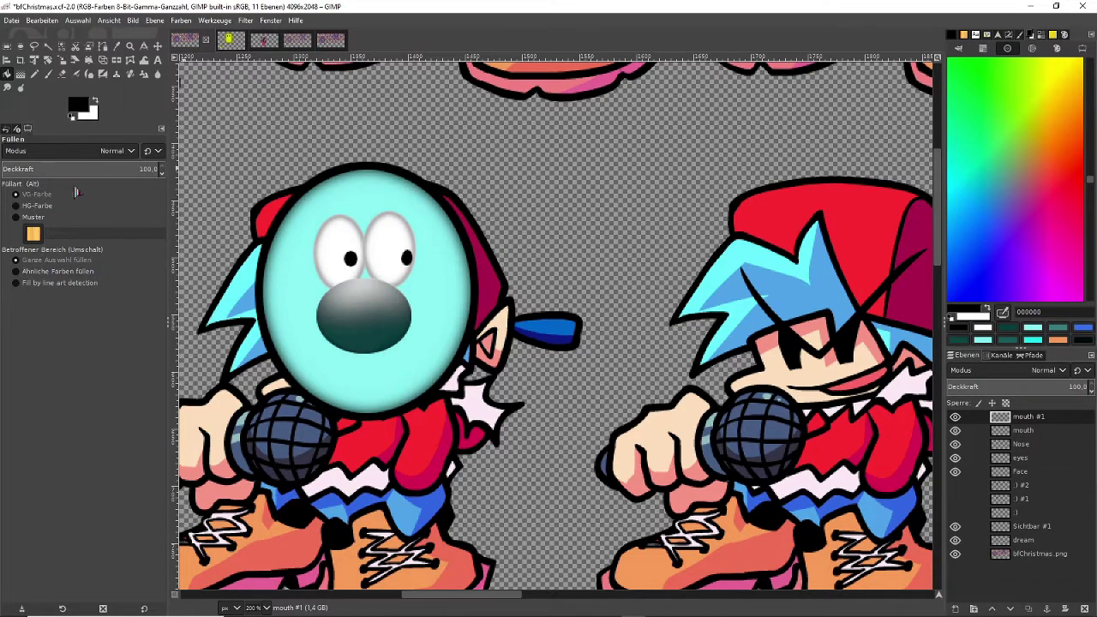
- Draw a straight two-anchor mouth path below the nose and level its left end with the right one
left_click(103, 46)
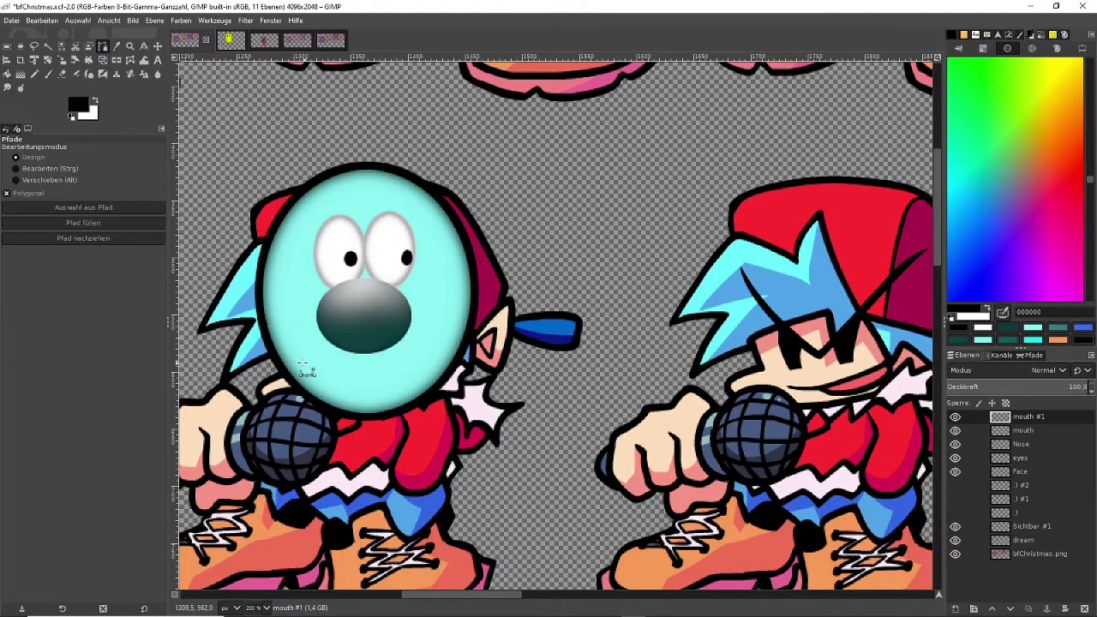
left_click(396, 371)
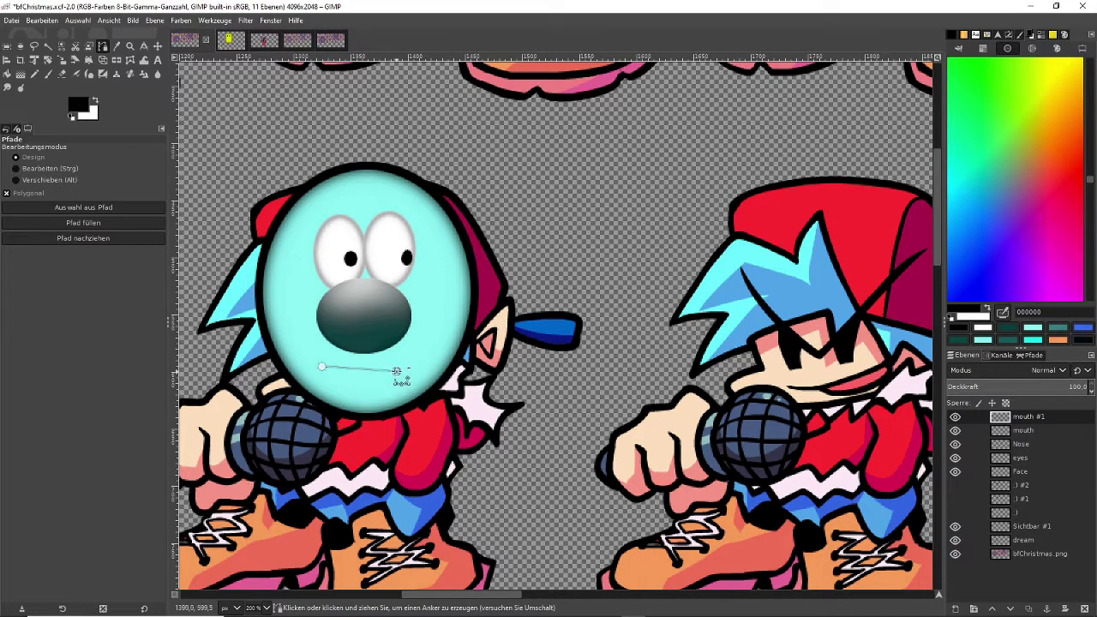
mouse_move(396, 371)
left_mouse_down()
mouse_move(405, 379)
mouse_move(396, 371)
left_mouse_up()
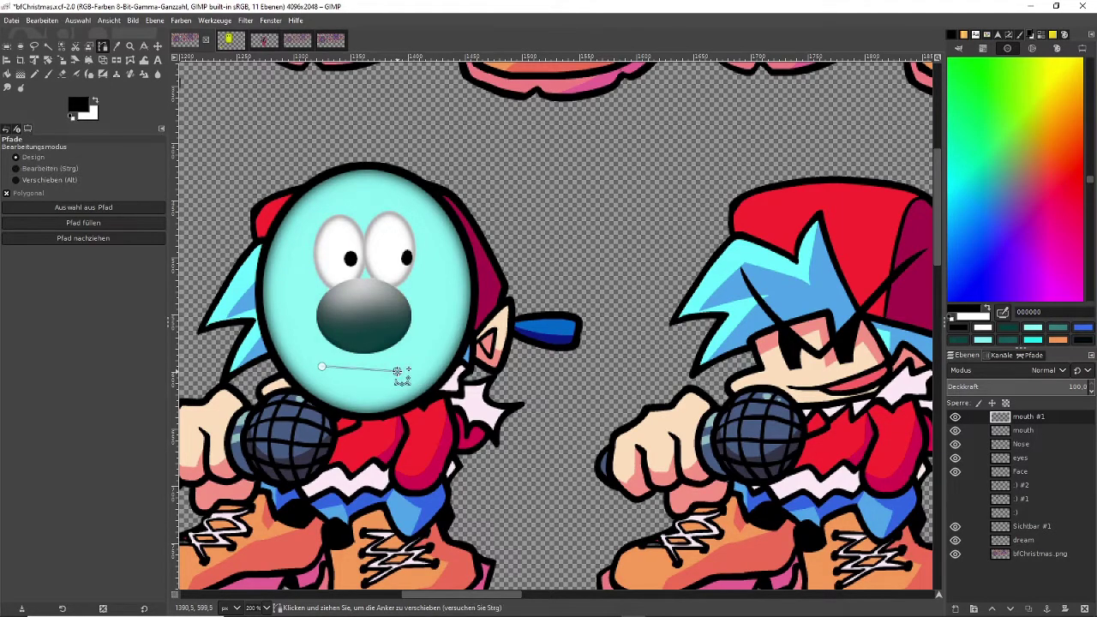
mouse_move(321, 367)
left_mouse_down()
mouse_move(328, 384)
mouse_move(326, 373)
left_mouse_up()
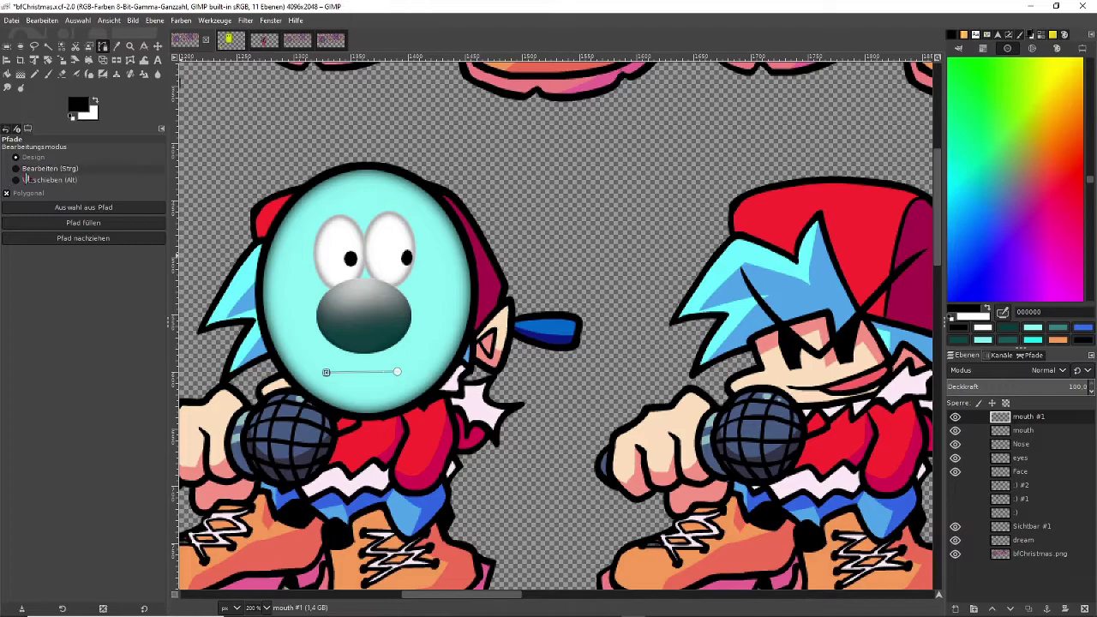
- Try to reposition the straight mouth path's end anchors and delete the right one
left_click_drag(326, 372, 323, 378)
key("ctrl+z")
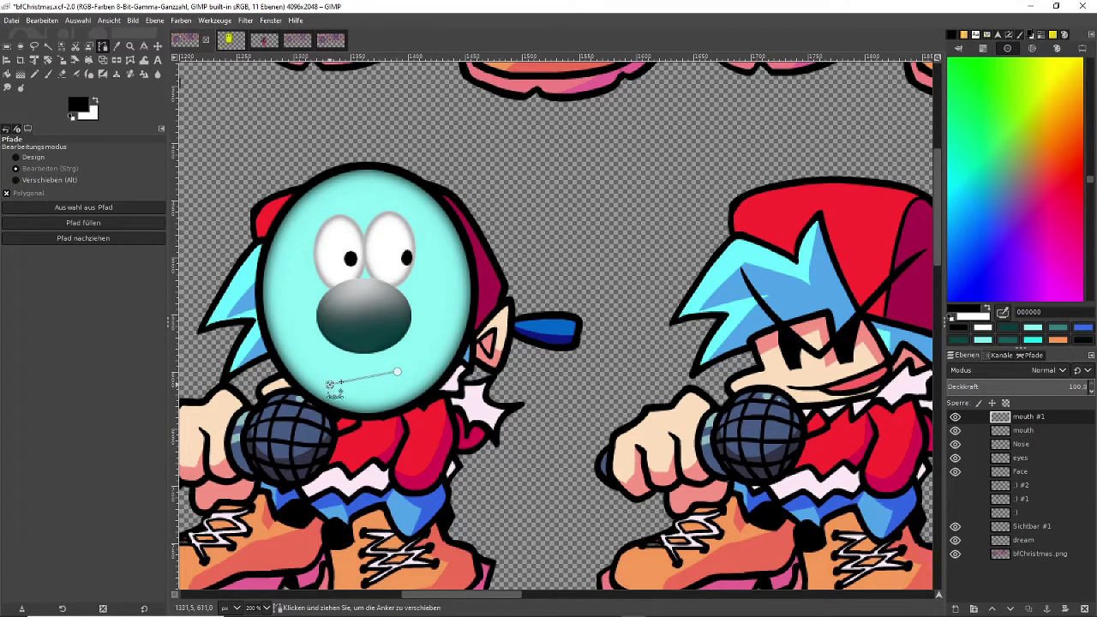
left_click(398, 372)
left_click_drag(398, 372, 403, 380)
left_click(403, 382, "shift")
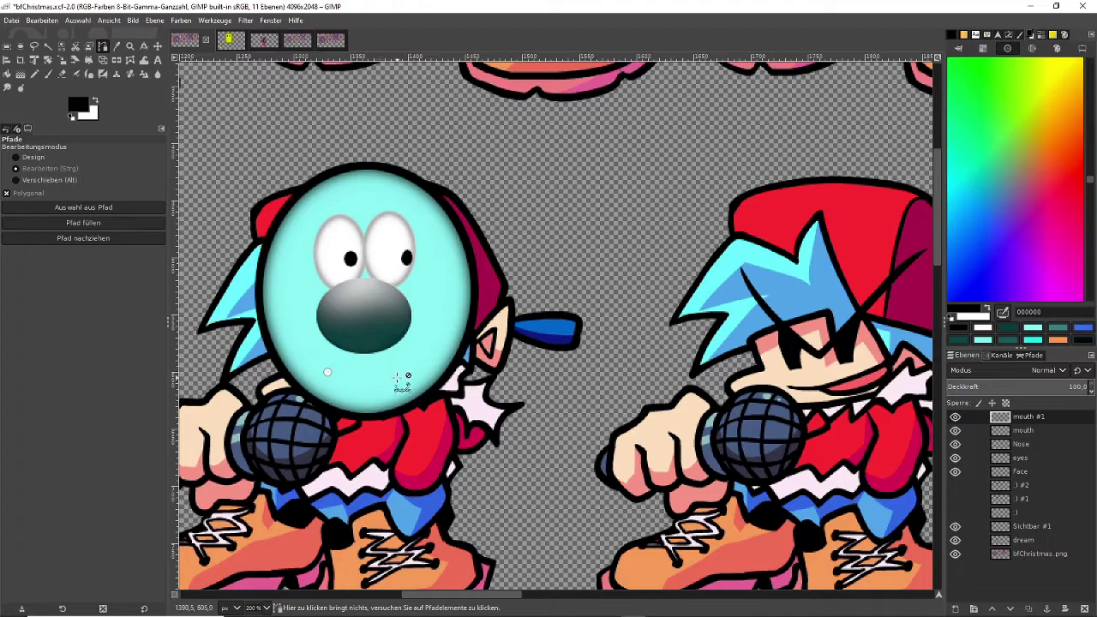
- Undo the anchor deletion and place new mouth path anchors across the face below the nose in Design mode
key("ctrl+z")
left_click(31, 159)
left_click(326, 363)
left_click(403, 370)
left_click_drag(403, 371, 410, 372)
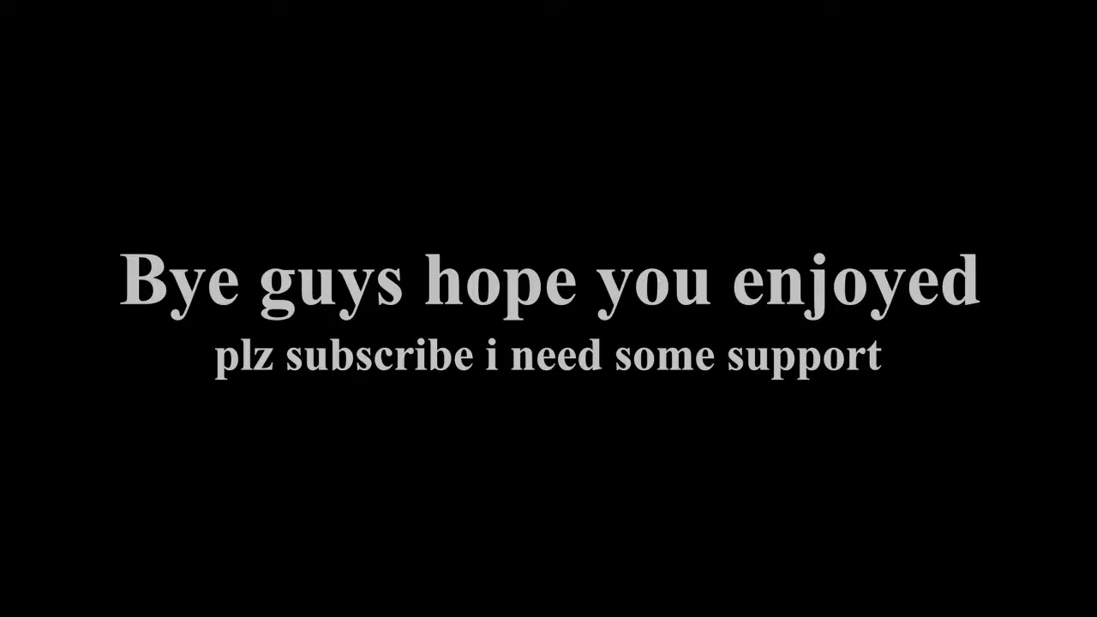